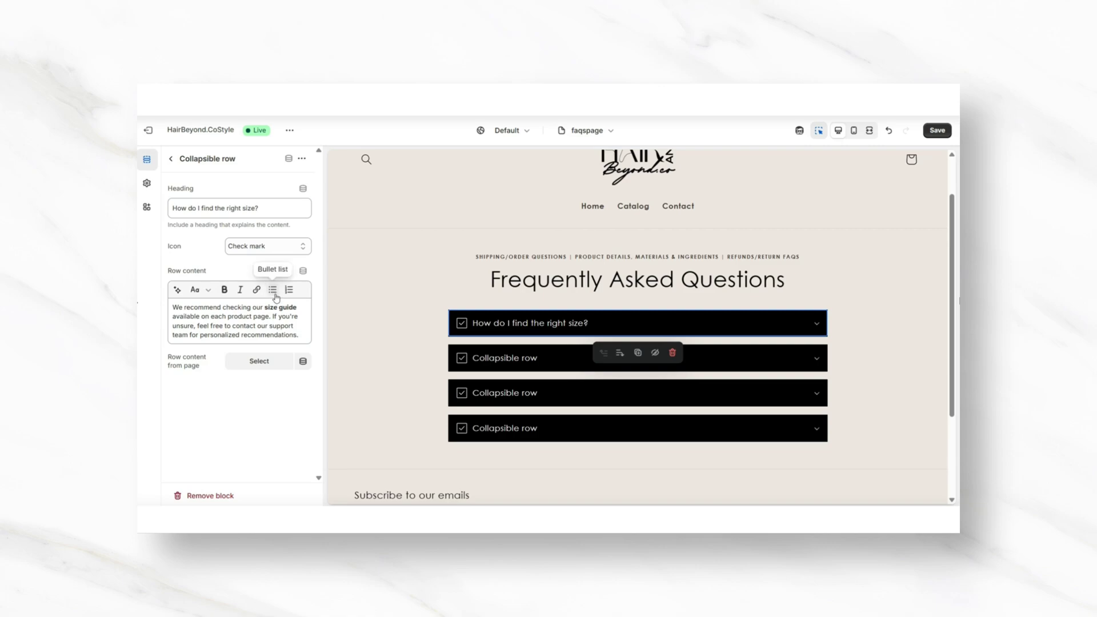
Change the icon of the "How do I find the right size?" collapsible row to a question mark
{"action": "left_click", "coordinate": [268, 246]}
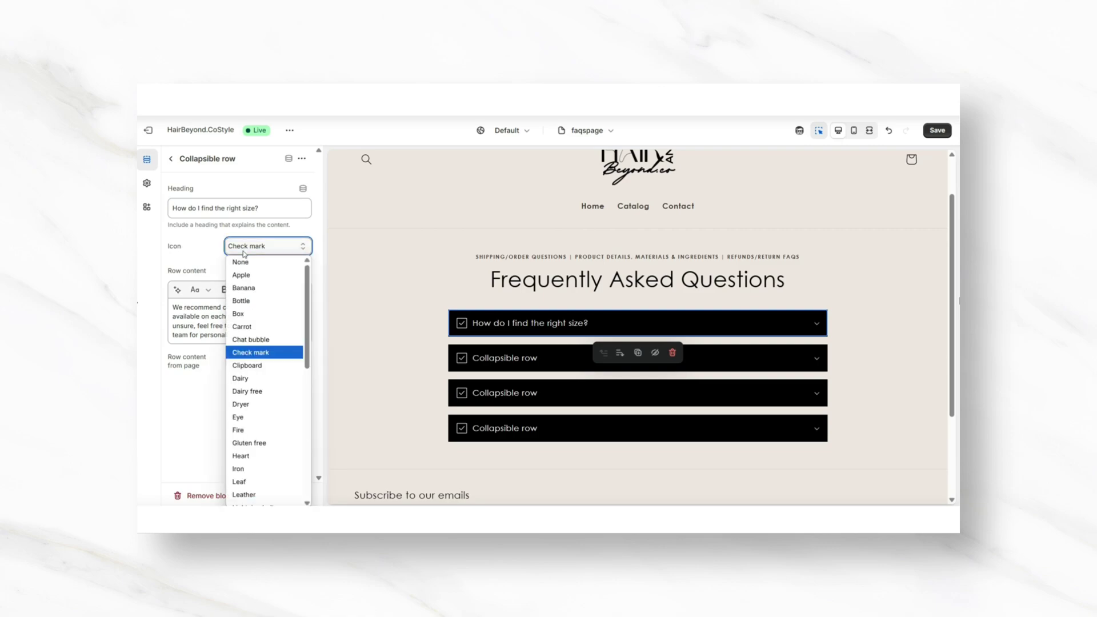
{"action": "scroll", "coordinate": [275, 437], "scroll_direction": "down", "scroll_amount": 5}
{"action": "key", "text": "Escape"}
Preview the page full screen, expand and collapse the "How do I find the right size?" row, and save the template
{"action": "left_click", "coordinate": [869, 131]}
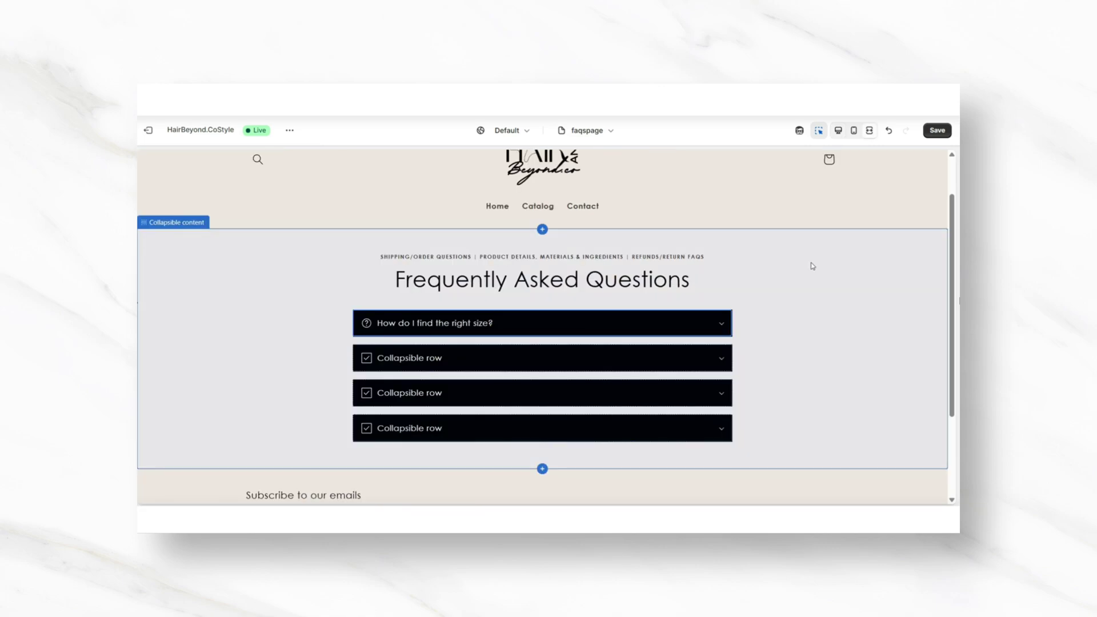
{"action": "left_click", "coordinate": [715, 273]}
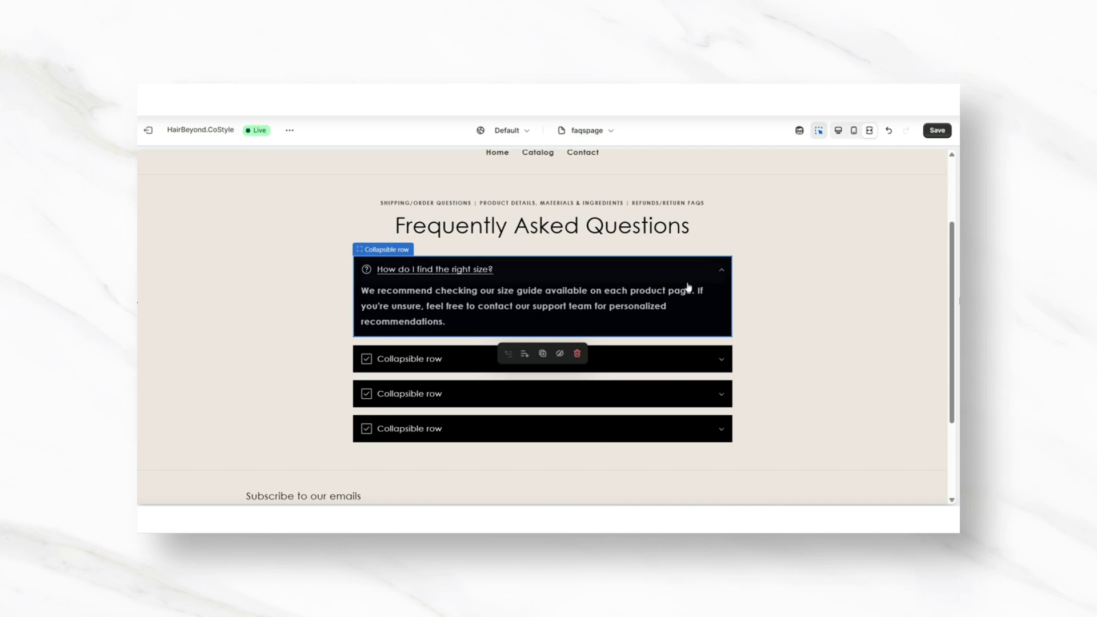
{"action": "left_click", "coordinate": [496, 270]}
{"action": "key", "text": "ctrl+s"}
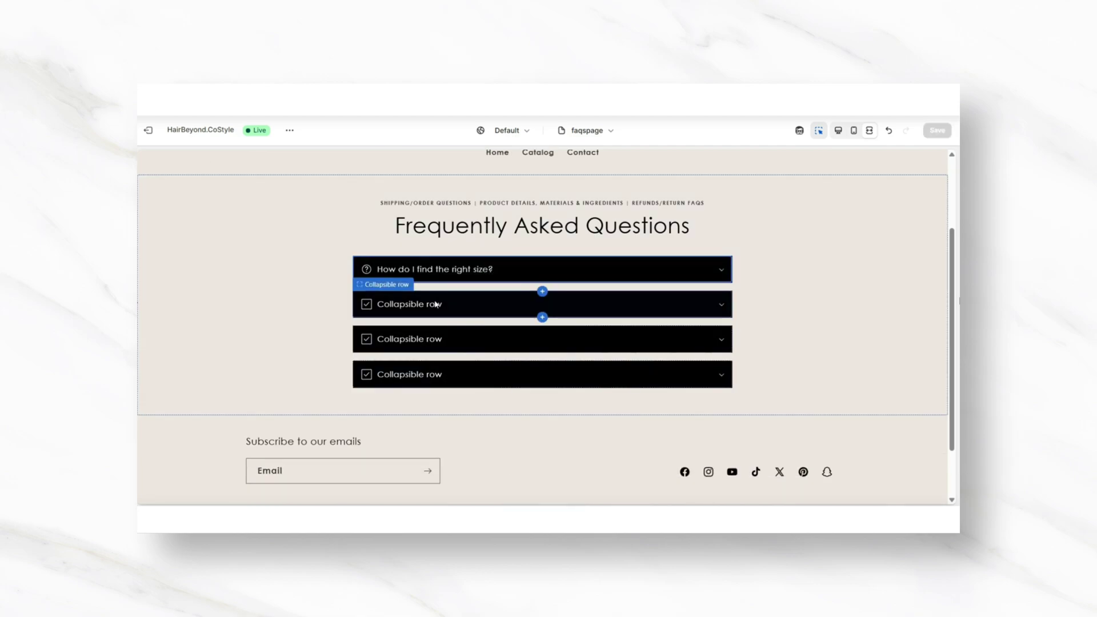
Duplicate the last collapsible row in the Frequently Asked Questions section
{"action": "left_click", "coordinate": [643, 375]}
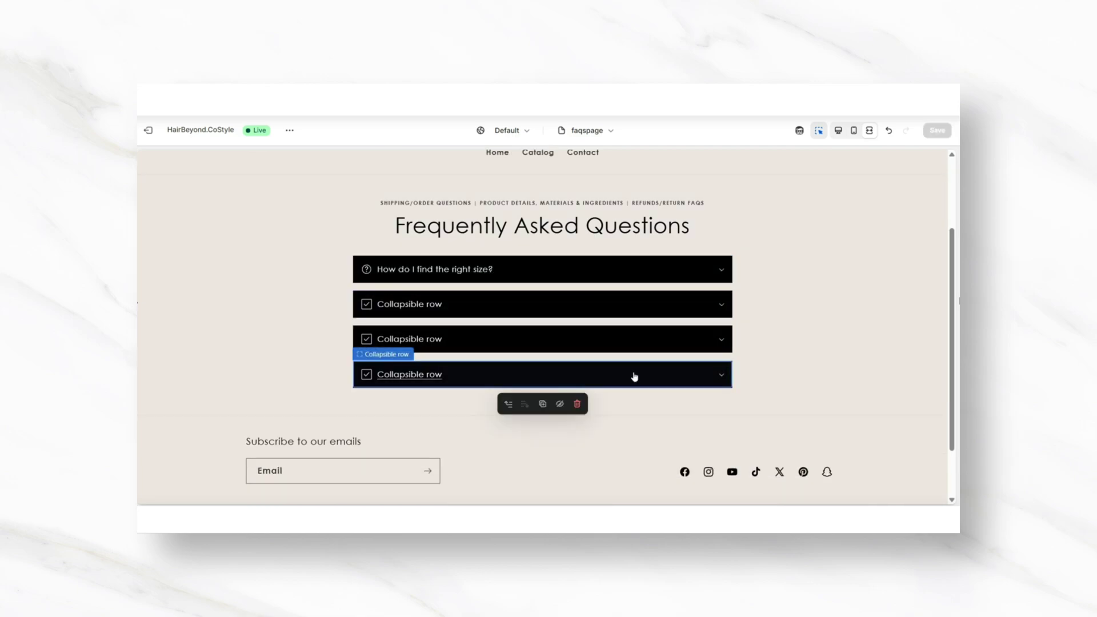
{"action": "left_click", "coordinate": [542, 405]}
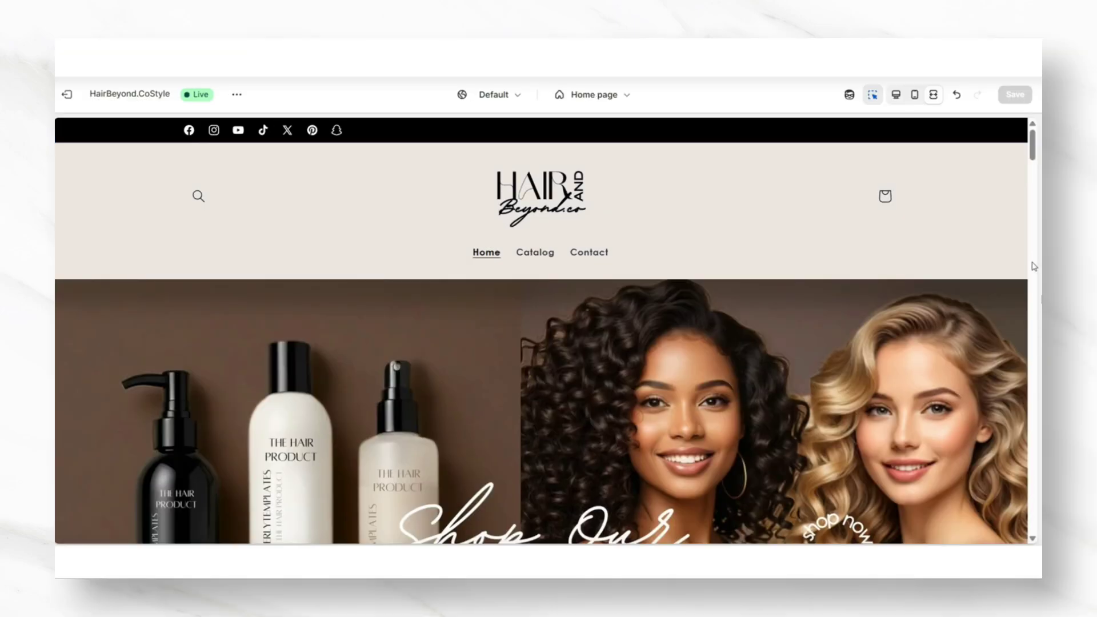
Look through the HairBeyond.CoStyle home page down to its FAQ'S section
{"action": "scroll", "coordinate": [1035, 266], "scroll_direction": "down", "scroll_amount": 20}
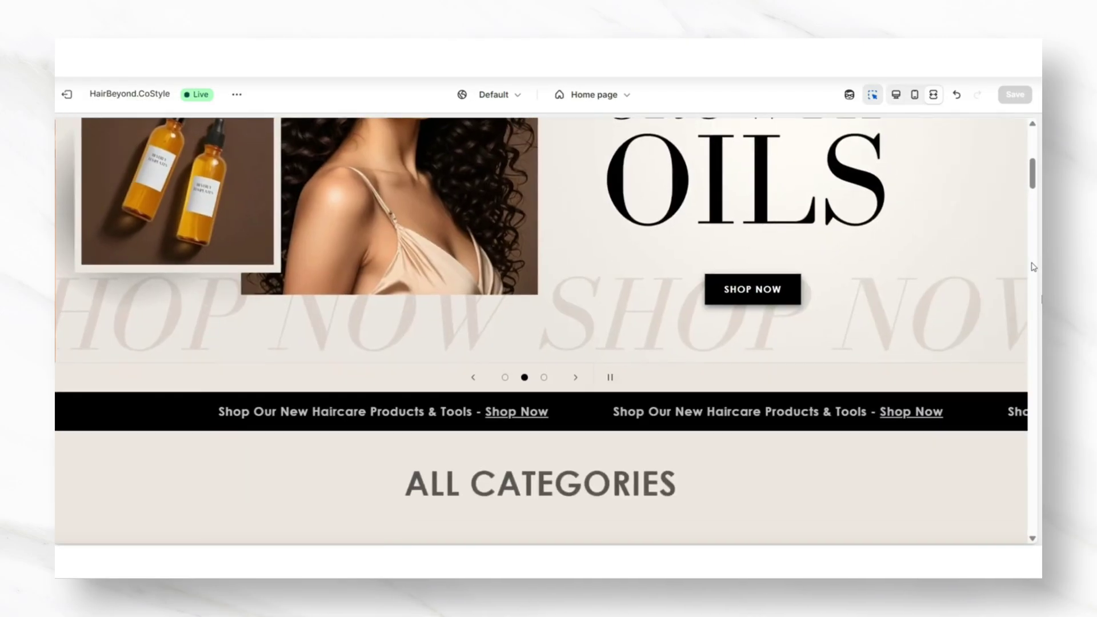
{"action": "scroll", "coordinate": [1034, 266], "scroll_direction": "down", "scroll_amount": 15}
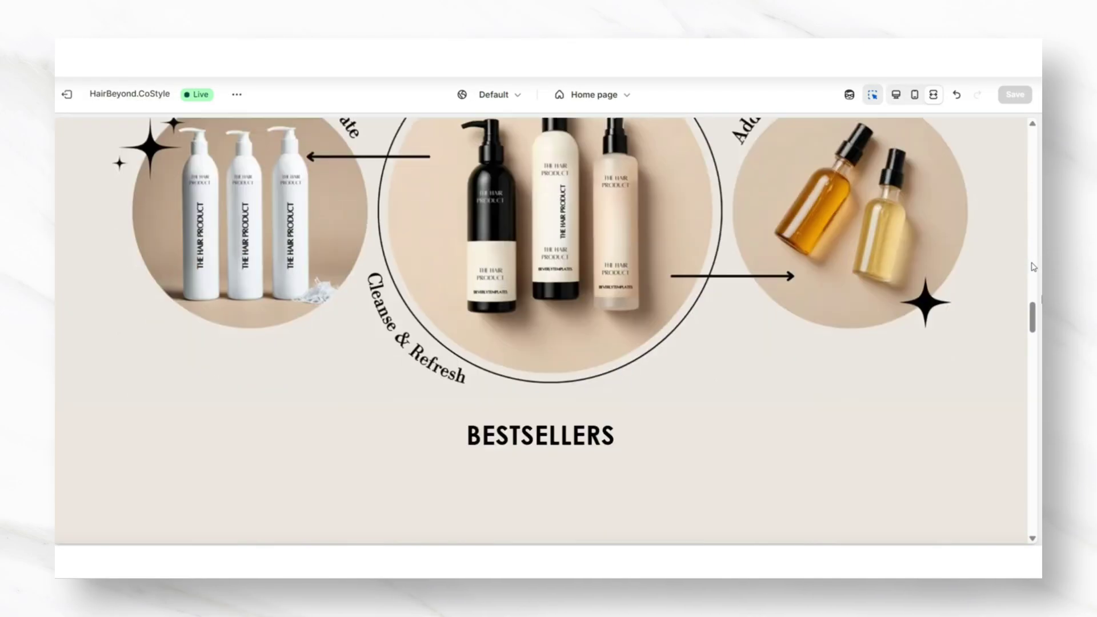
{"action": "scroll", "coordinate": [1035, 266], "scroll_direction": "down", "scroll_amount": 3}
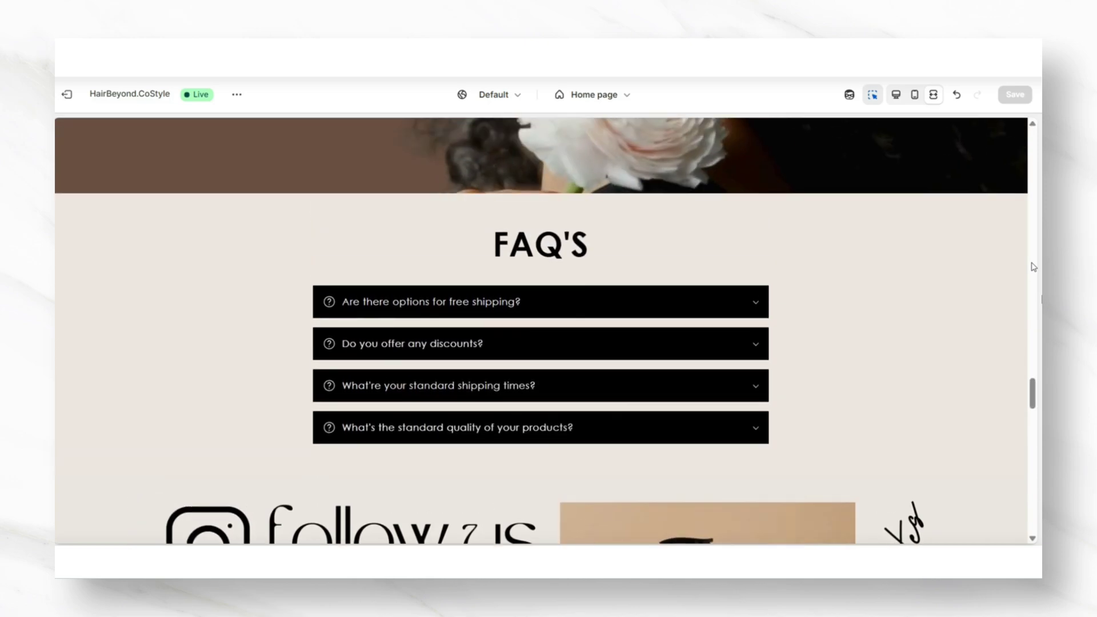
{"action": "left_click", "coordinate": [754, 240]}
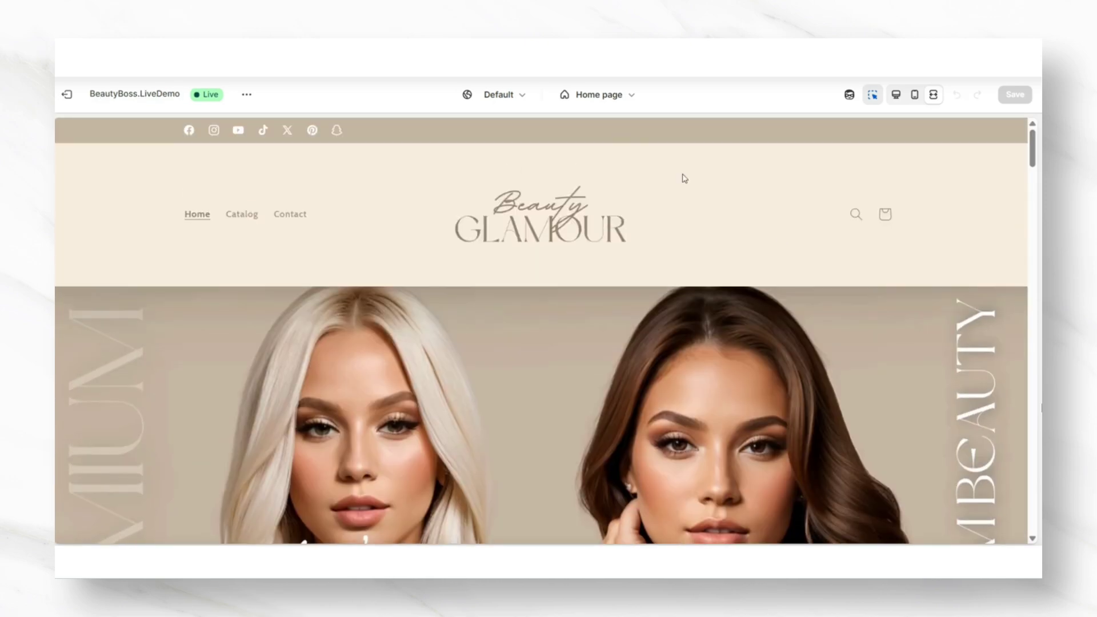
Open the faqspage template of the BeautyBoss.LiveDemo theme and look through its questions and answers
{"action": "left_click", "coordinate": [595, 94]}
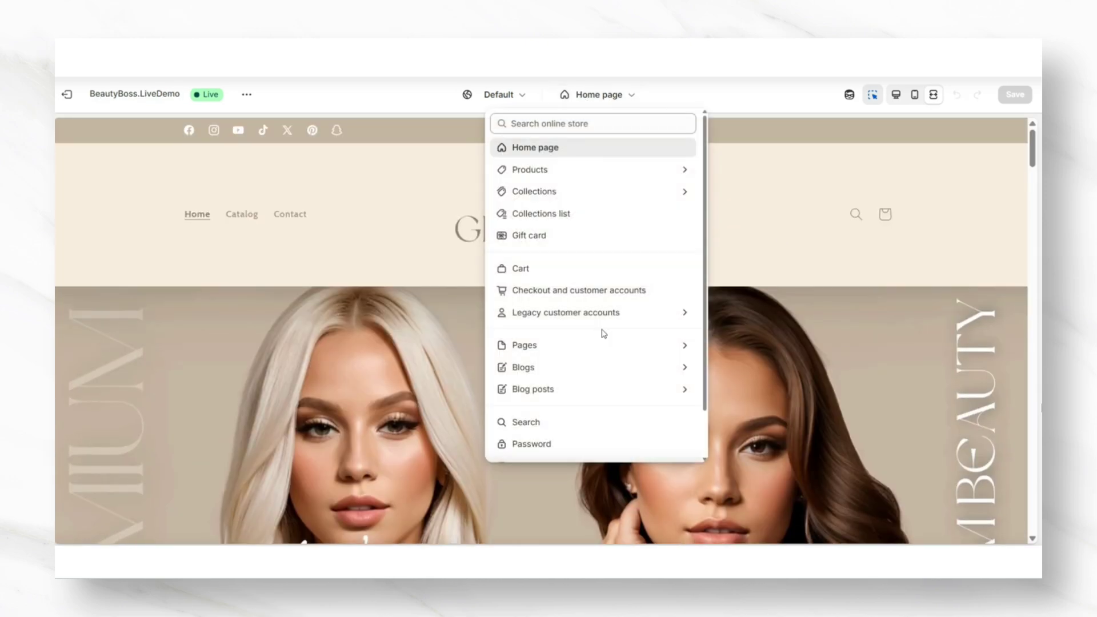
{"action": "left_click", "coordinate": [615, 343]}
{"action": "left_click", "coordinate": [548, 289]}
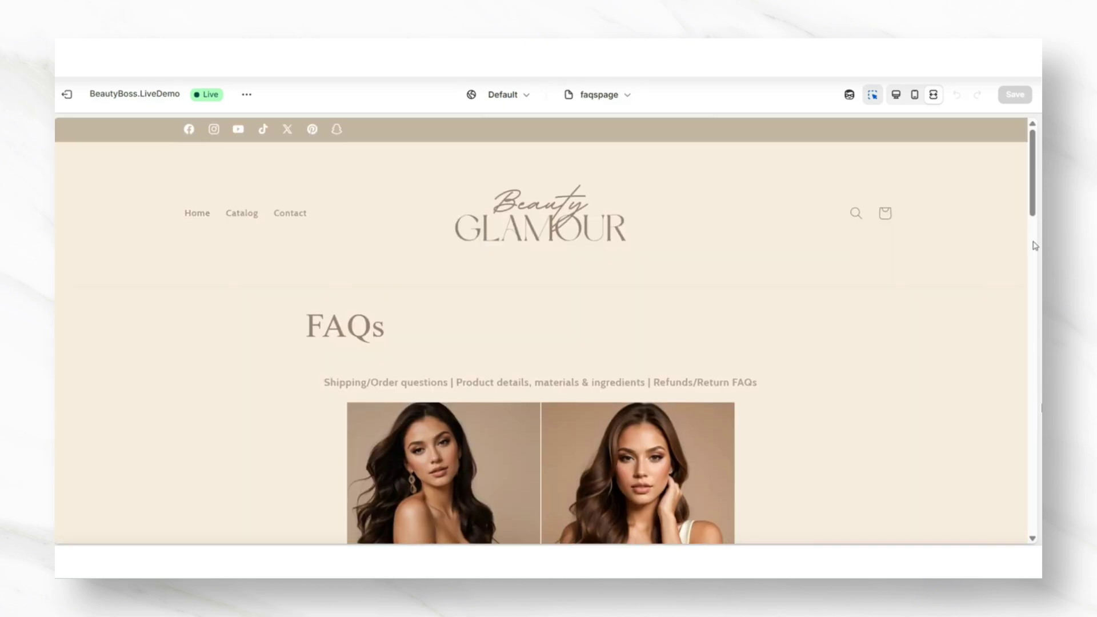
{"action": "scroll", "coordinate": [1035, 246], "scroll_direction": "down", "scroll_amount": 3}
{"action": "scroll", "coordinate": [1035, 246], "scroll_direction": "down", "scroll_amount": 6}
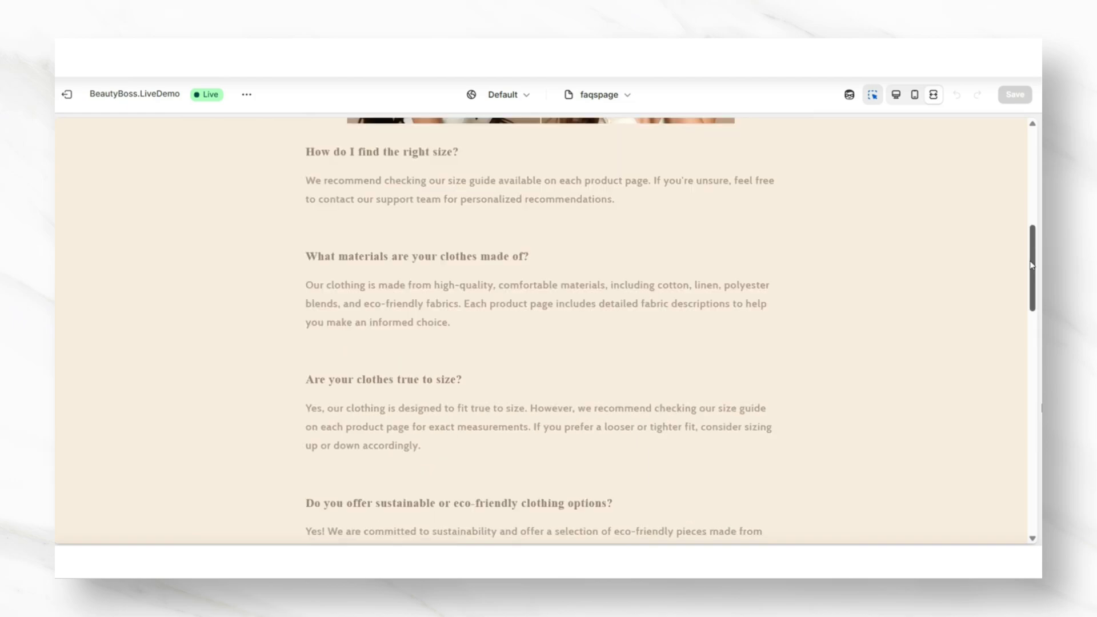
{"action": "left_click_drag", "start_coordinate": [1032, 285], "coordinate": [1035, 361]}
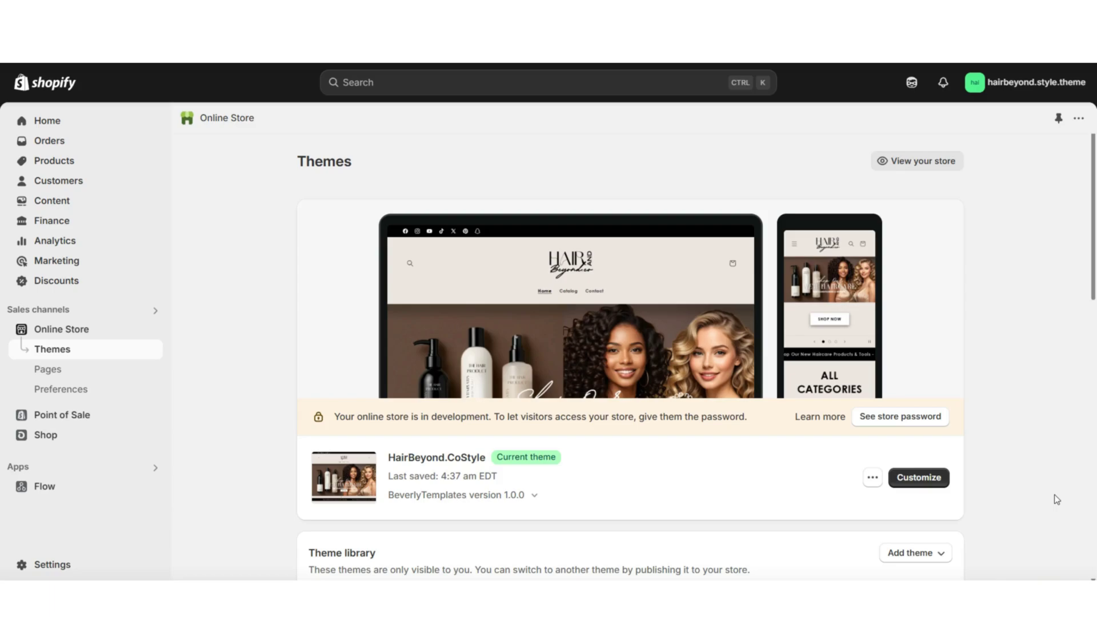
Open the current HairBeyond.CoStyle theme for customization and show its home page full screen
{"action": "left_click", "coordinate": [936, 485]}
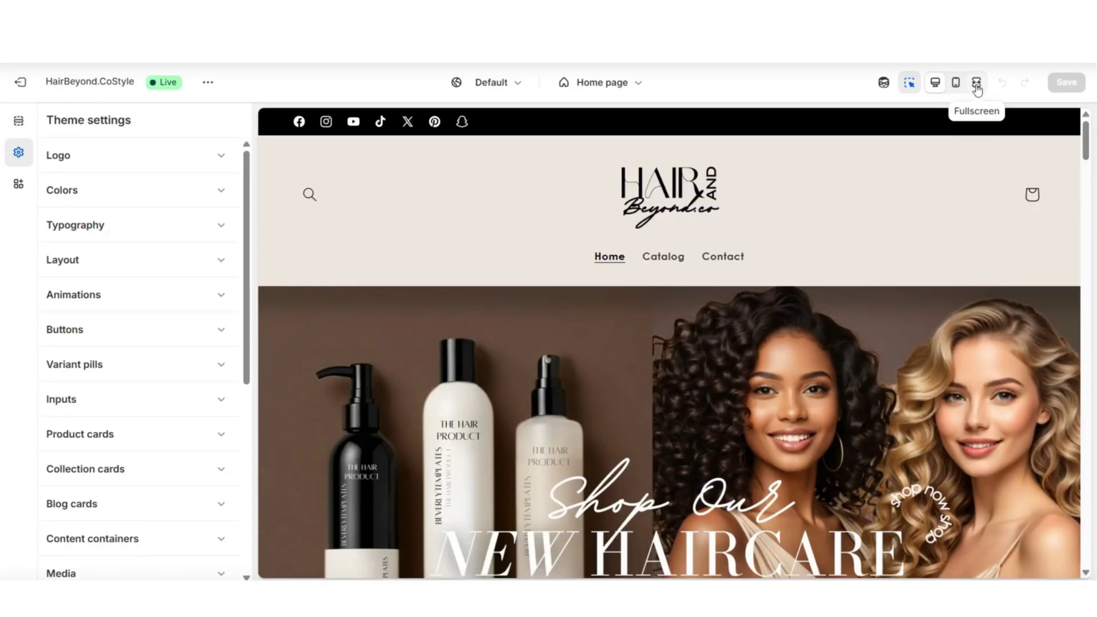
{"action": "left_click", "coordinate": [977, 82]}
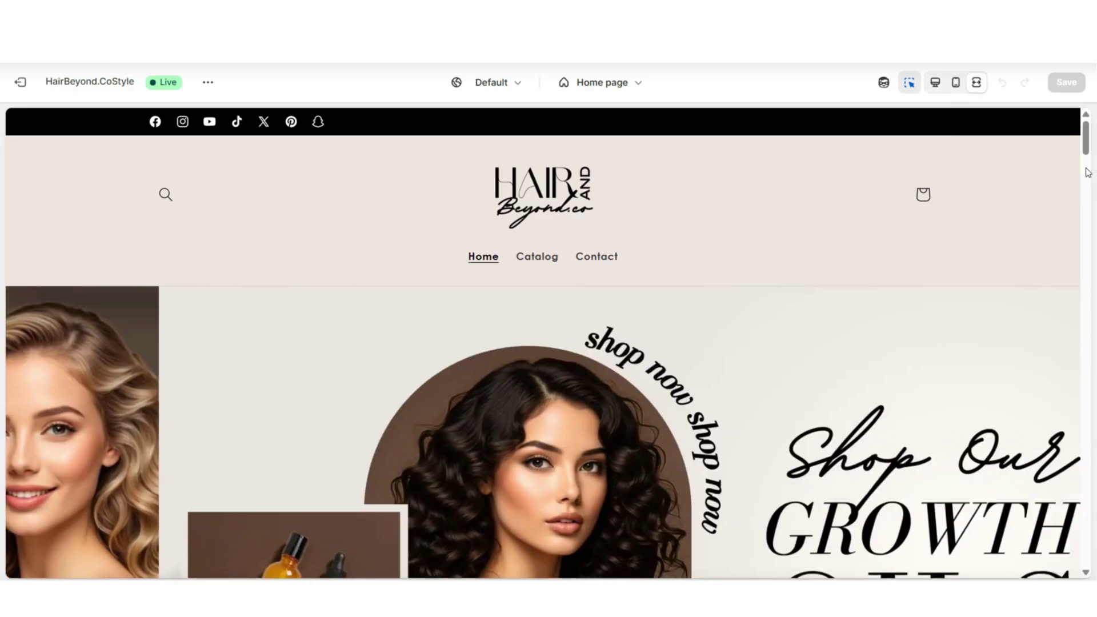
{"action": "scroll", "coordinate": [1088, 173], "scroll_direction": "down", "scroll_amount": 1}
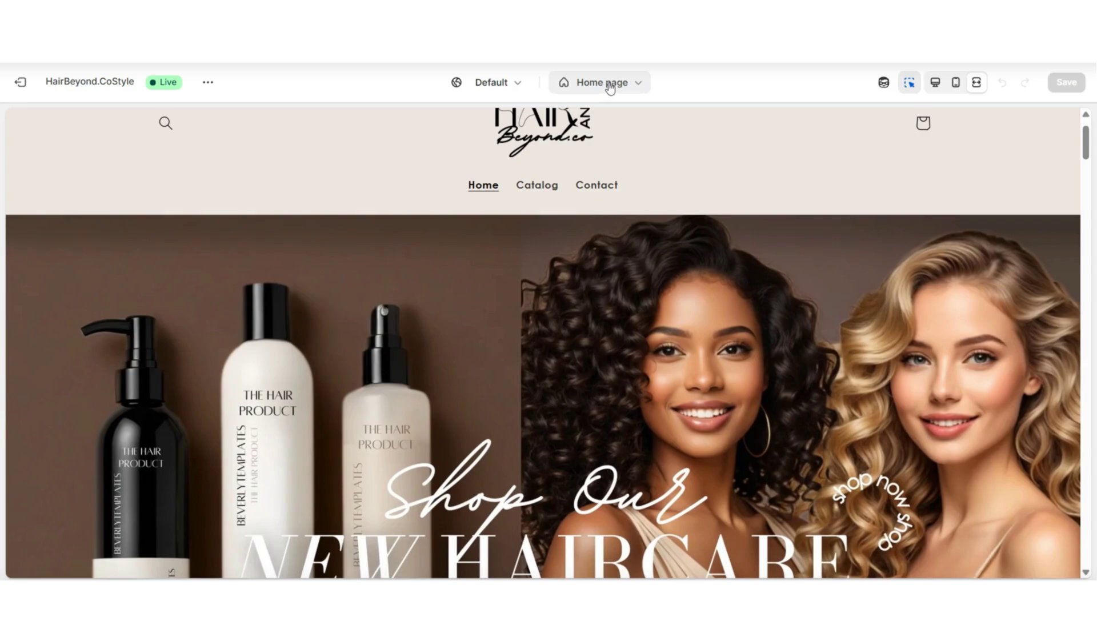
Create a new page template named faqspage based on Default page
{"action": "left_click", "coordinate": [610, 84]}
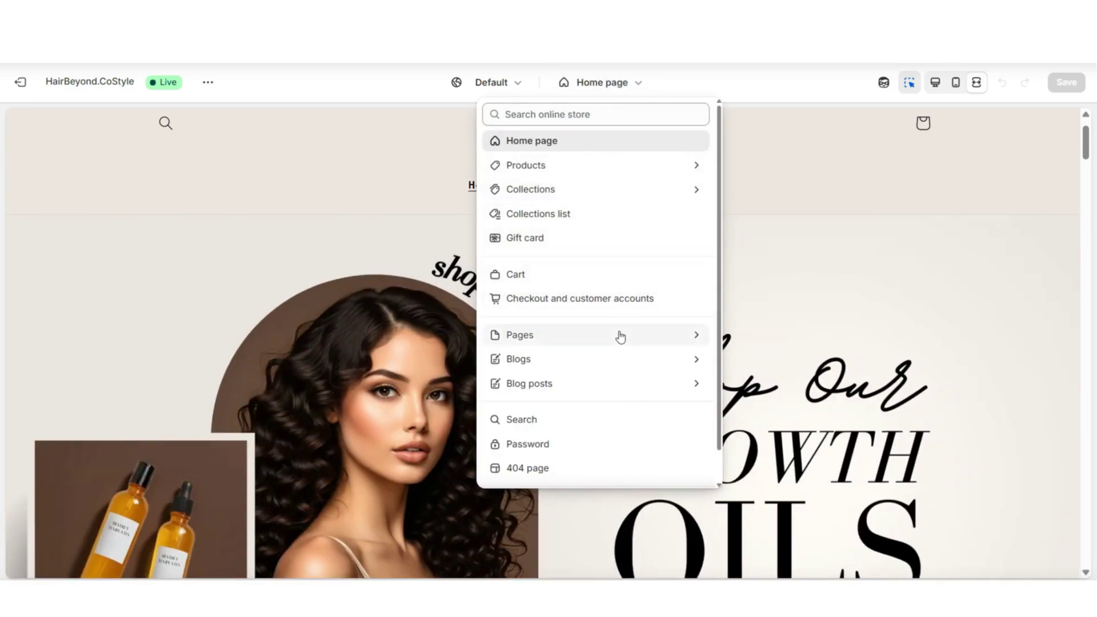
{"action": "left_click", "coordinate": [620, 336]}
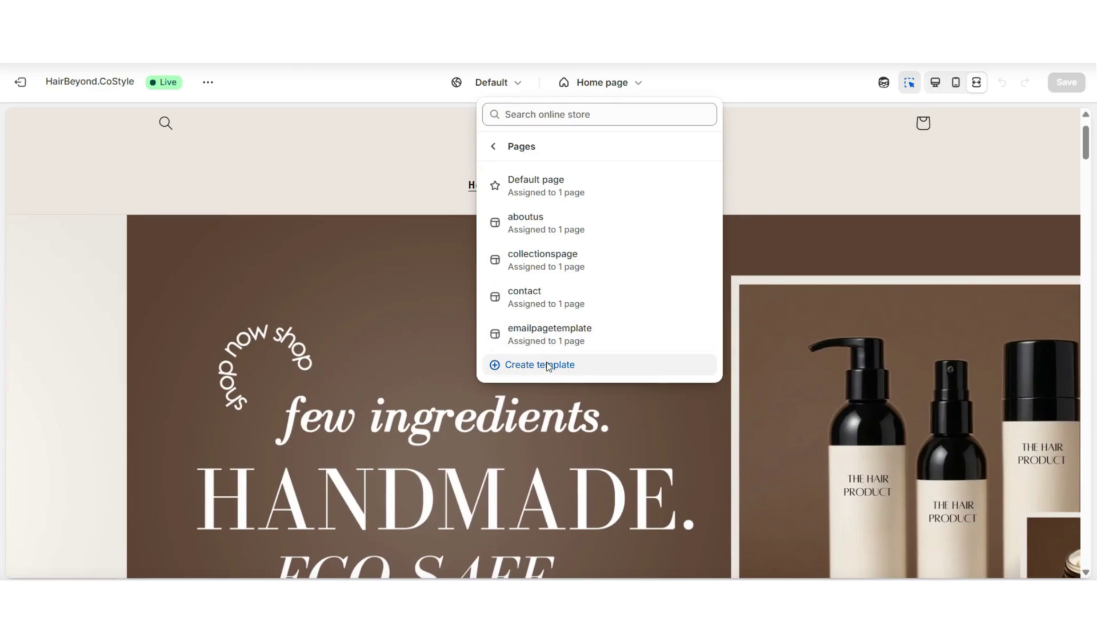
{"action": "left_click", "coordinate": [545, 366]}
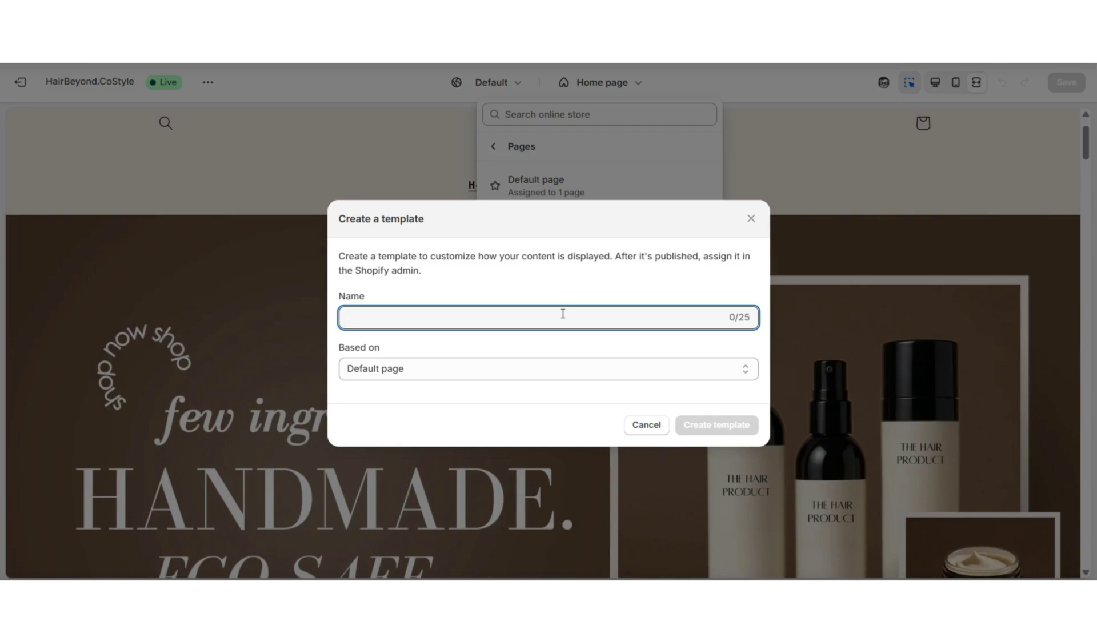
{"action": "type", "text": "faqspage"}
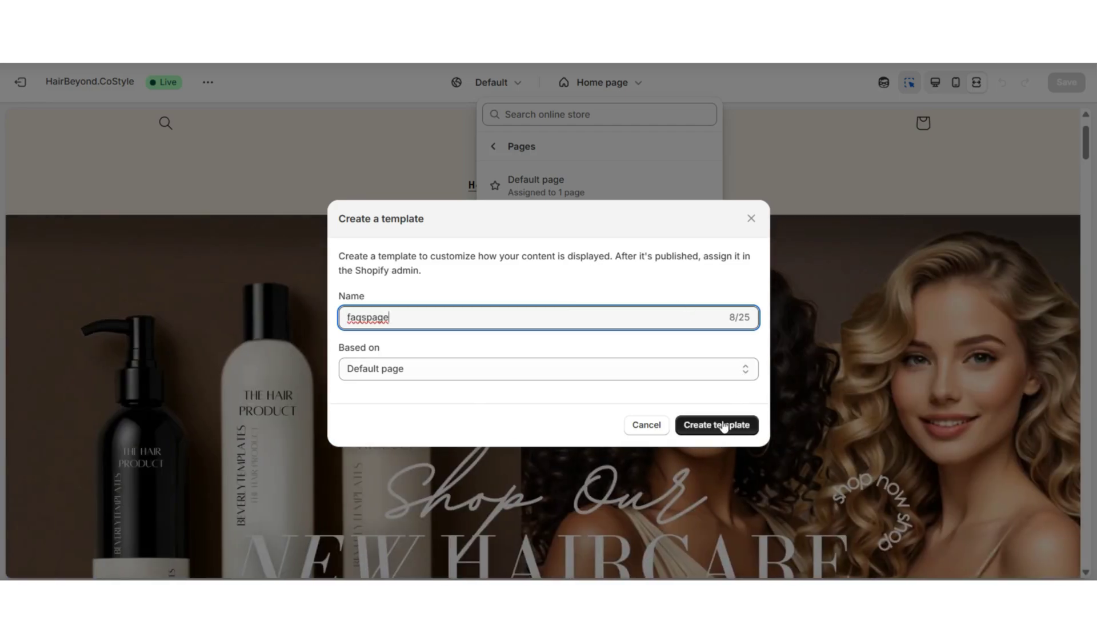
{"action": "left_click", "coordinate": [708, 424]}
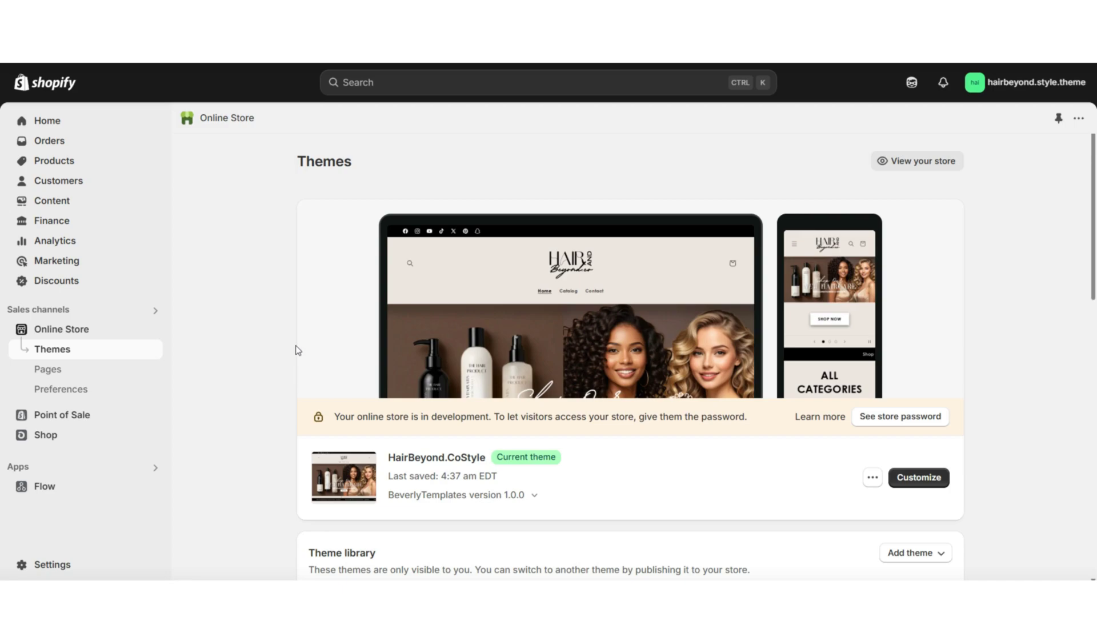
Add a store page titled "FAQ's", set its visibility to Visible, and save it
{"action": "left_click", "coordinate": [109, 375]}
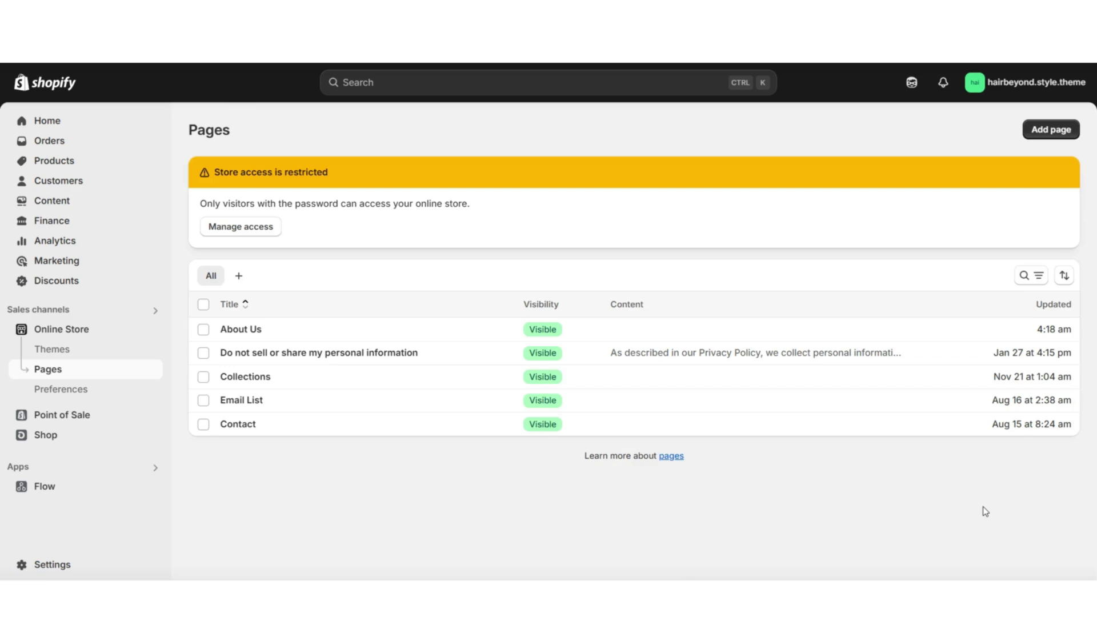
{"action": "left_click", "coordinate": [1051, 131]}
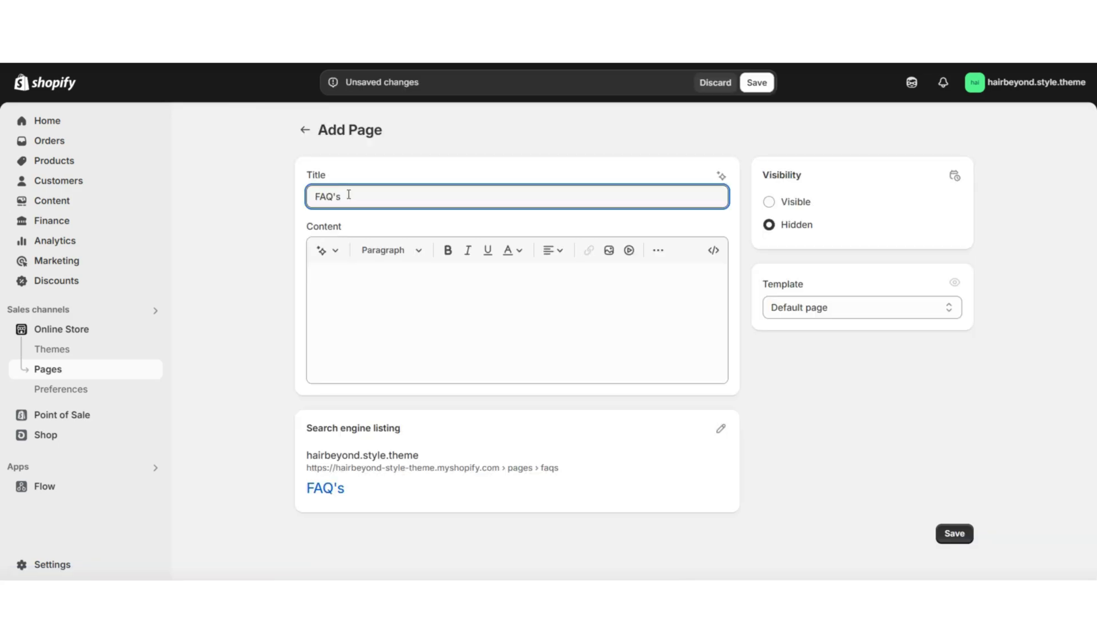
{"action": "left_click", "coordinate": [387, 176]}
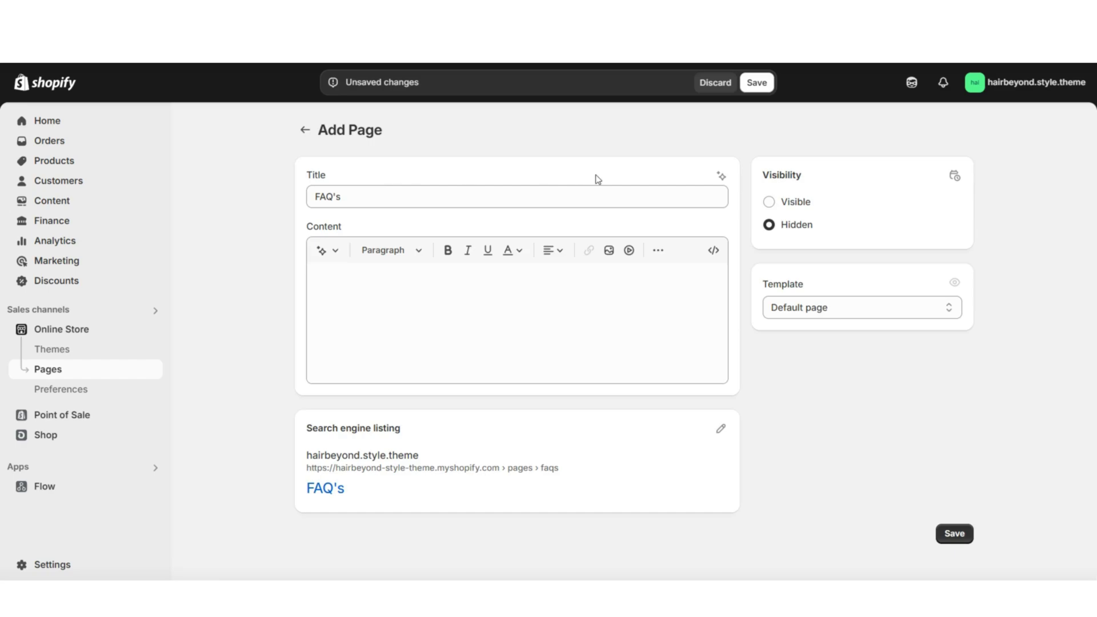
{"action": "left_click", "coordinate": [770, 203]}
{"action": "left_click", "coordinate": [752, 84]}
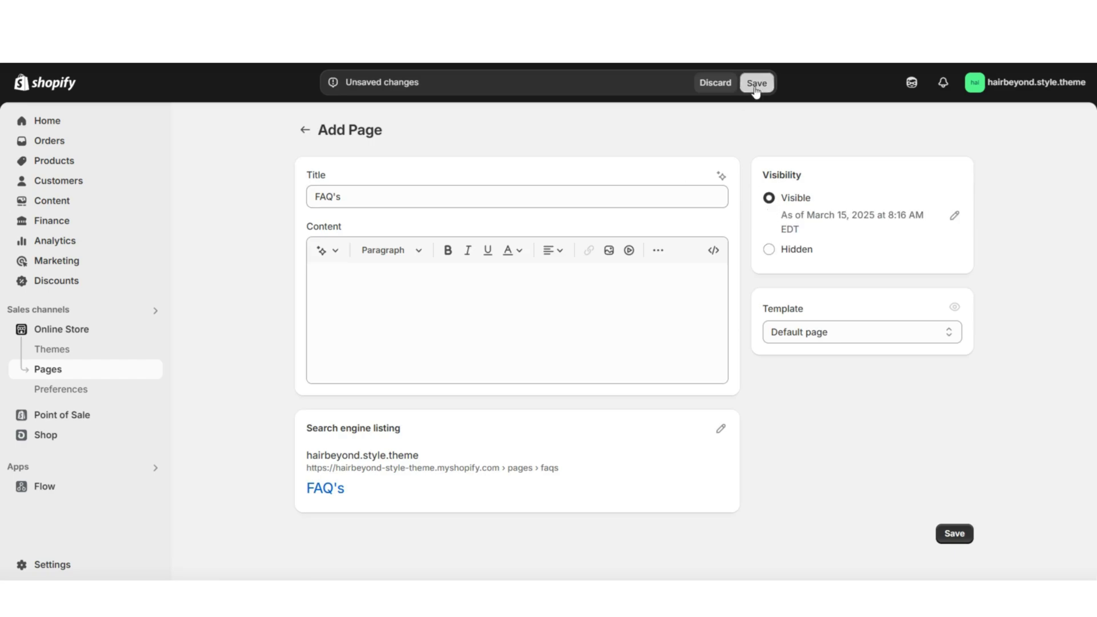
Assign the faqspage template to the FAQ's page and save the change
{"action": "scroll", "coordinate": [777, 335], "scroll_direction": "down", "scroll_amount": 1}
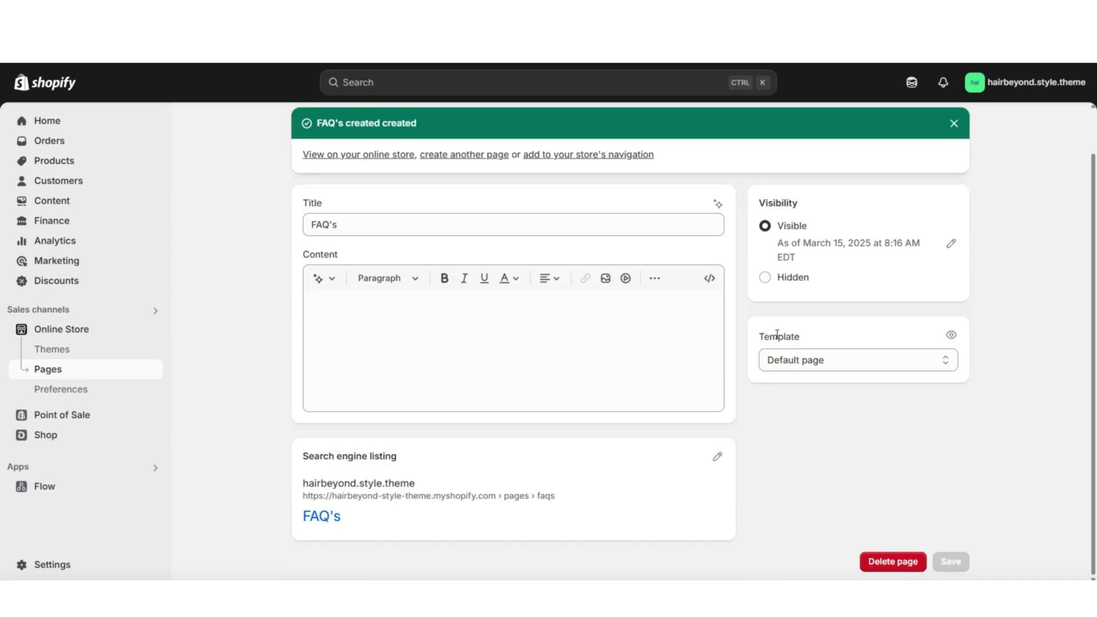
{"action": "left_click", "coordinate": [794, 360]}
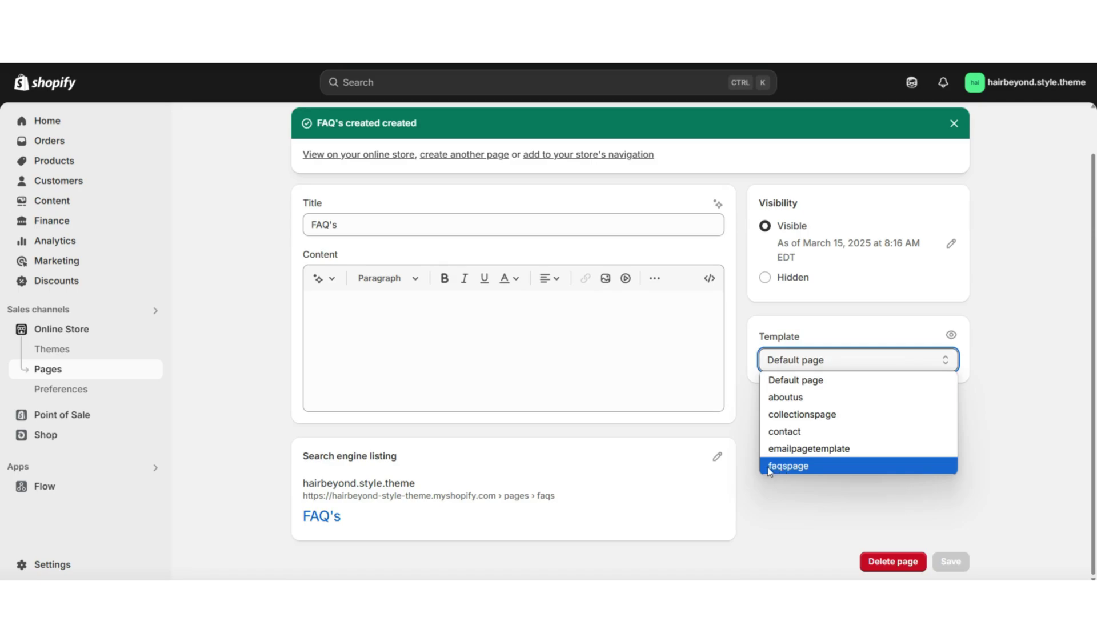
{"action": "left_click", "coordinate": [802, 468]}
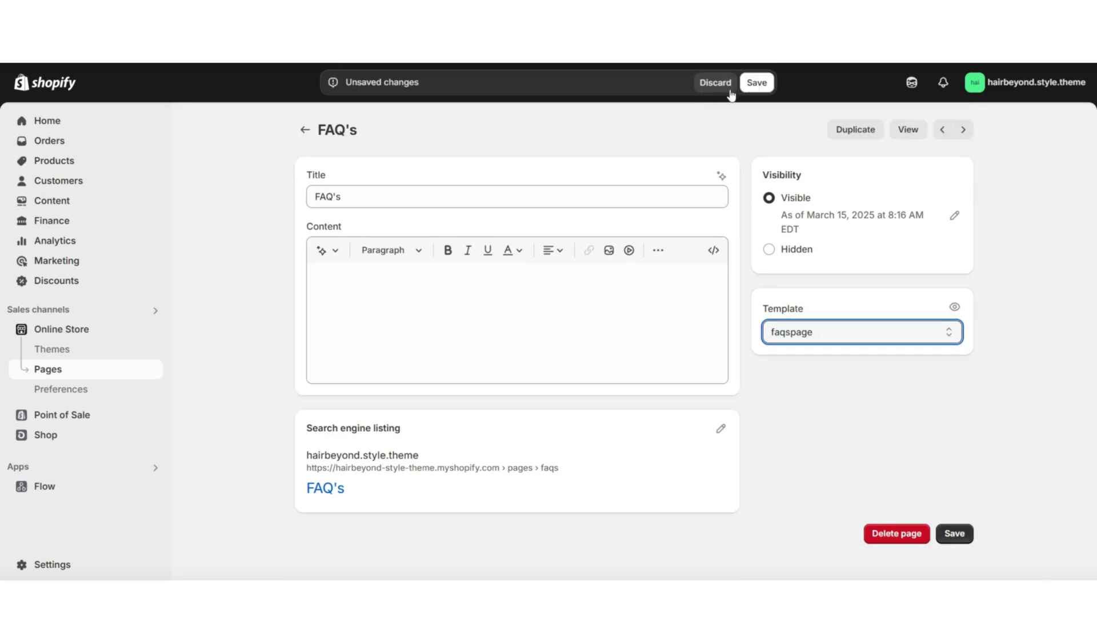
{"action": "left_click", "coordinate": [763, 83]}
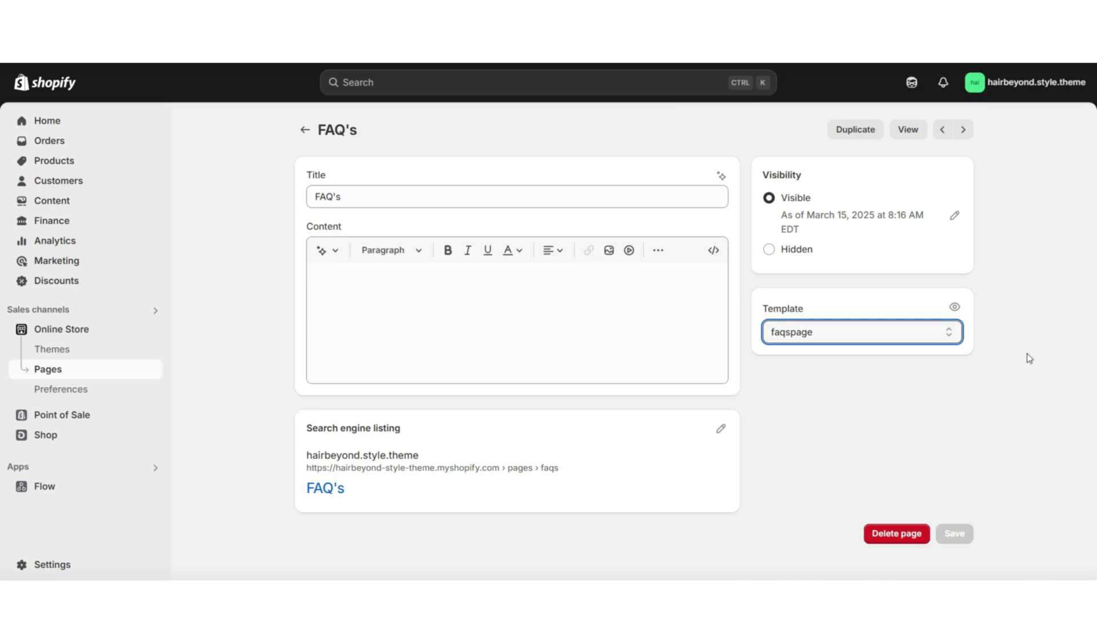
Return to the theme editor in full-screen view and open the faqspage page template
{"action": "left_click", "coordinate": [107, 333]}
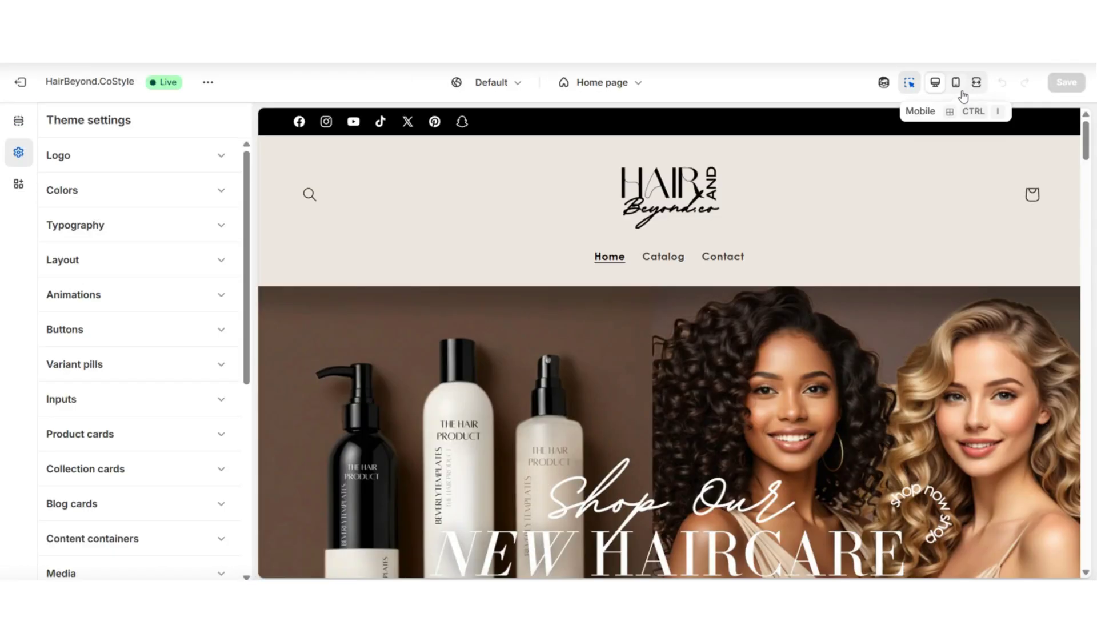
{"action": "left_click", "coordinate": [976, 85]}
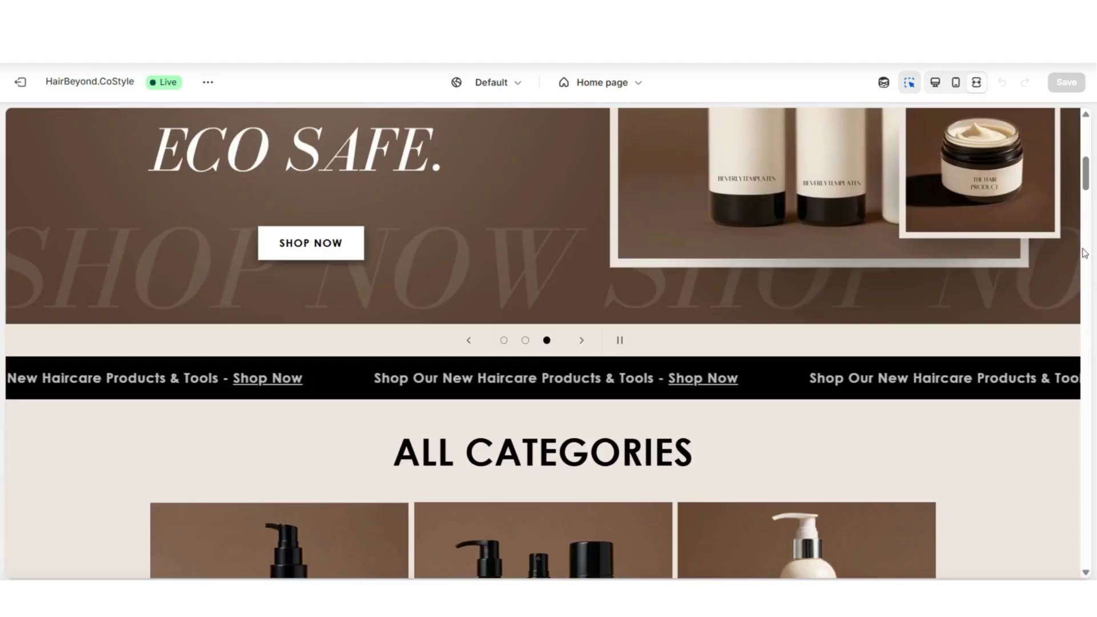
{"action": "left_click", "coordinate": [597, 84]}
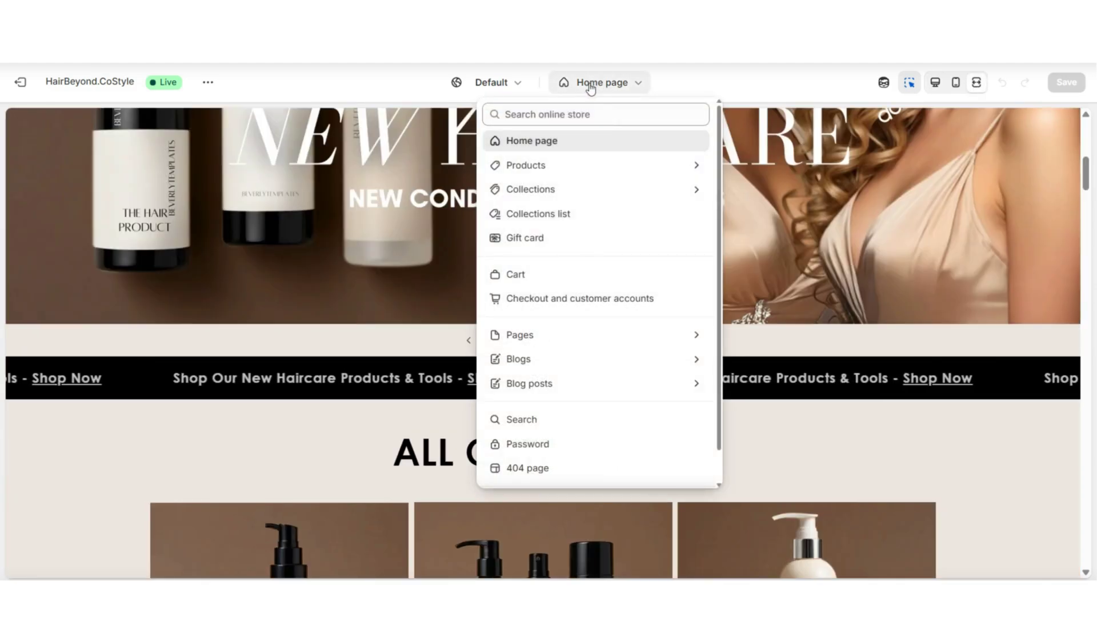
{"action": "left_click", "coordinate": [629, 336]}
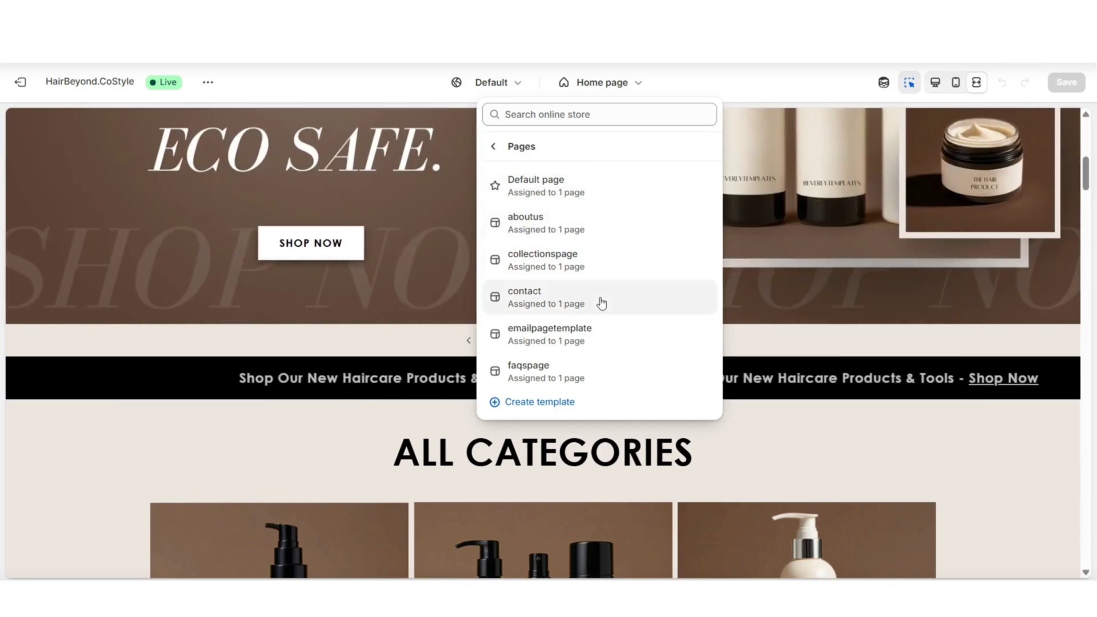
{"action": "left_click", "coordinate": [597, 372]}
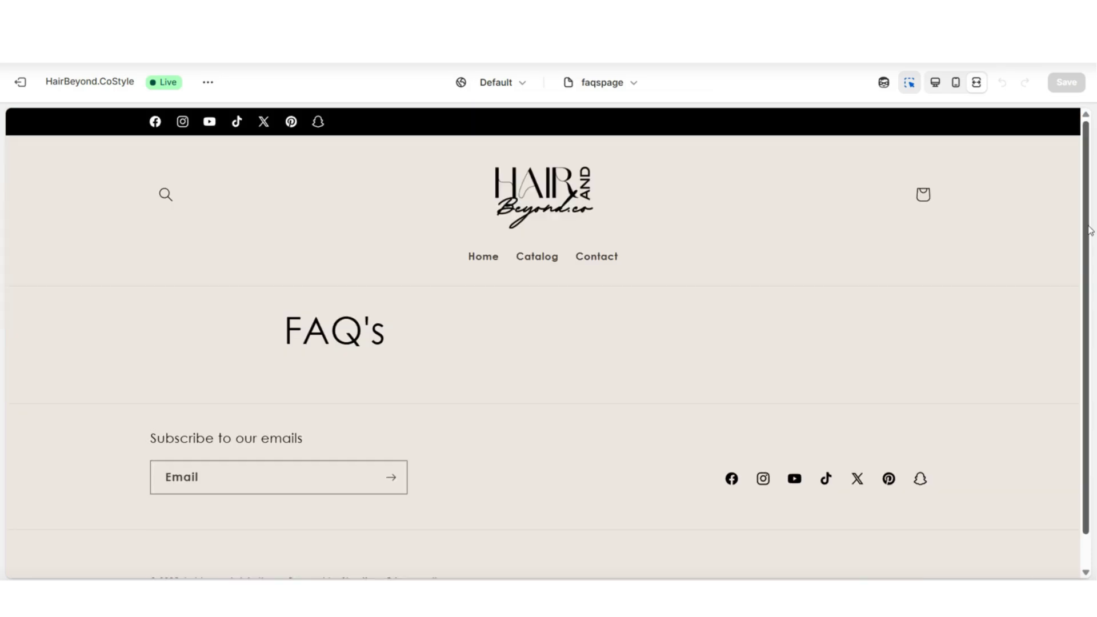
Switch the preview to desktop view and hide the Page section holding the default FAQ's title
{"action": "scroll", "coordinate": [1091, 230], "scroll_direction": "down", "scroll_amount": 2}
{"action": "scroll", "coordinate": [1090, 230], "scroll_direction": "up", "scroll_amount": 2}
{"action": "left_click", "coordinate": [936, 83]}
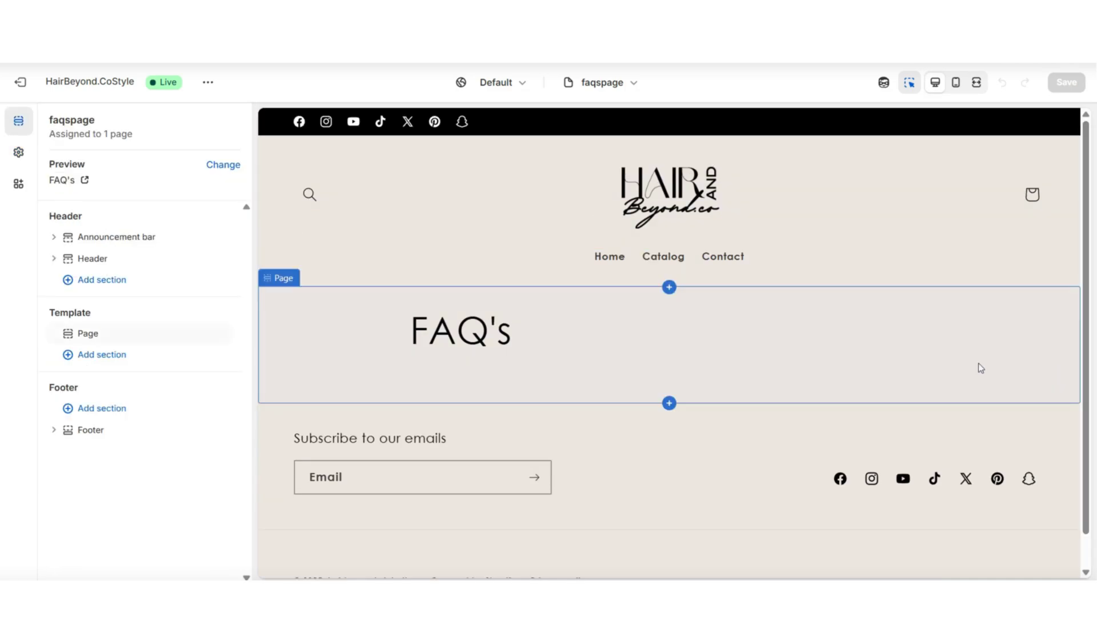
{"action": "left_click", "coordinate": [321, 325]}
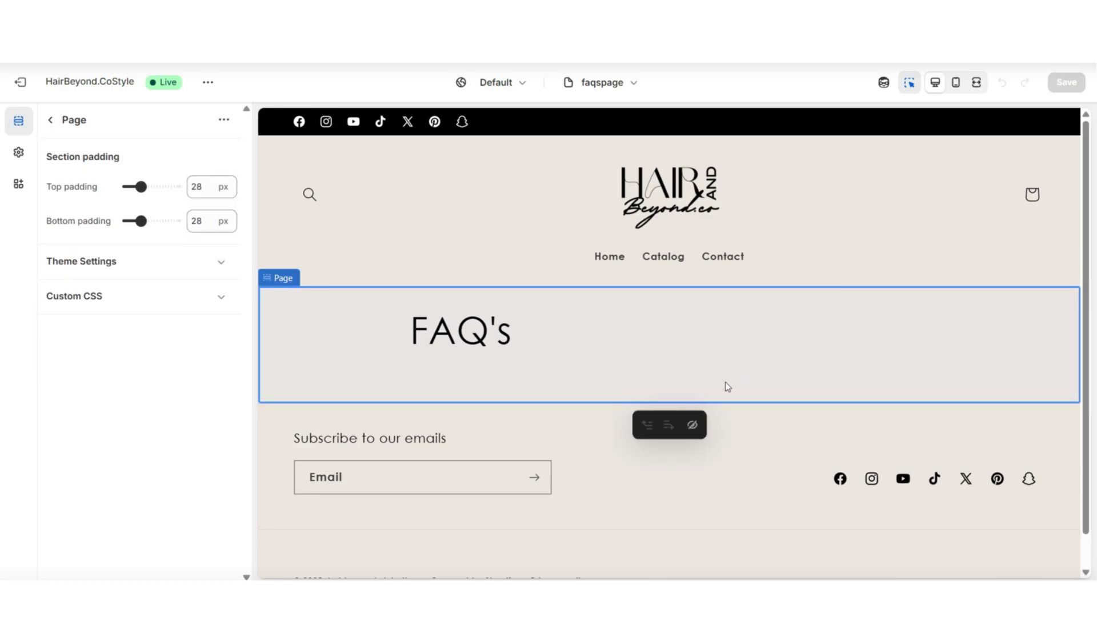
{"action": "left_click", "coordinate": [691, 426]}
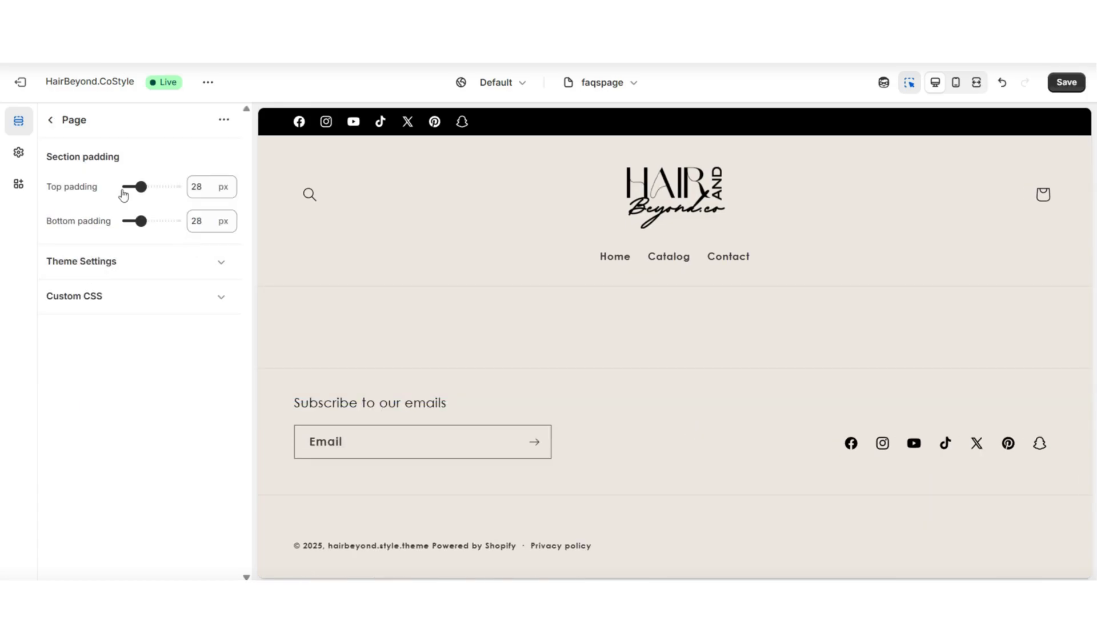
{"action": "left_click", "coordinate": [50, 121]}
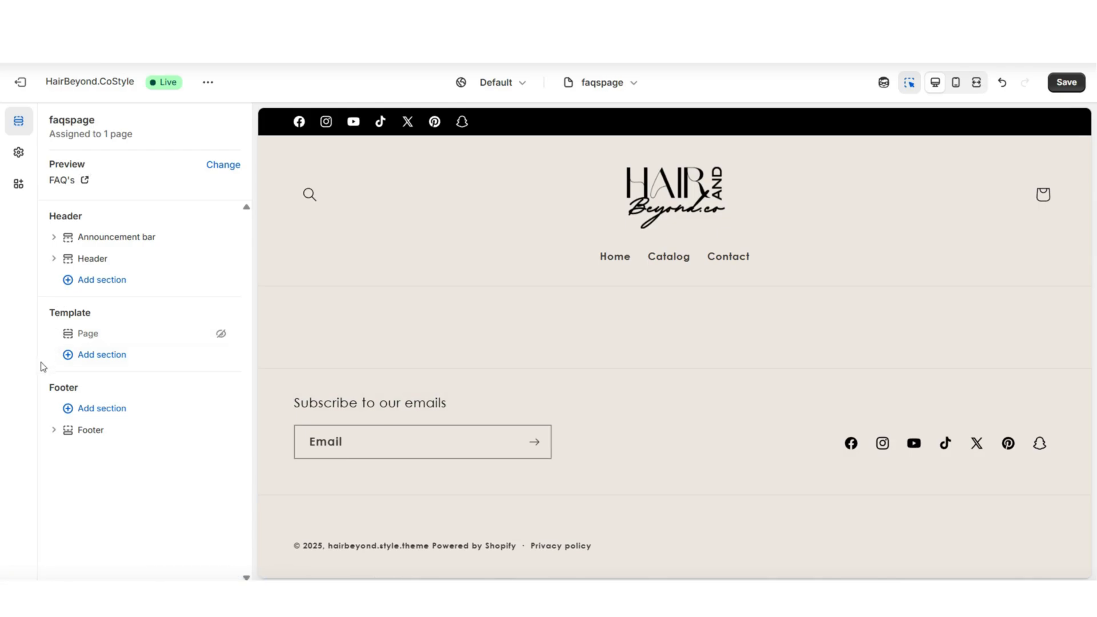
Add a Collapsible content section to the faqspage template
{"action": "left_click", "coordinate": [109, 360]}
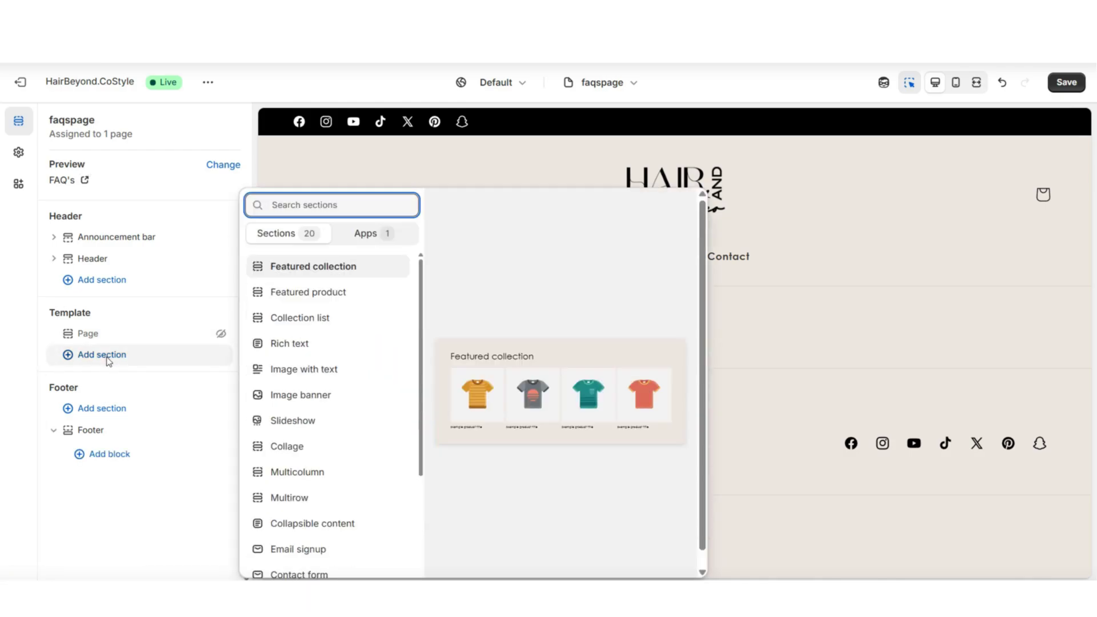
{"action": "scroll", "coordinate": [309, 411], "scroll_direction": "down", "scroll_amount": 1}
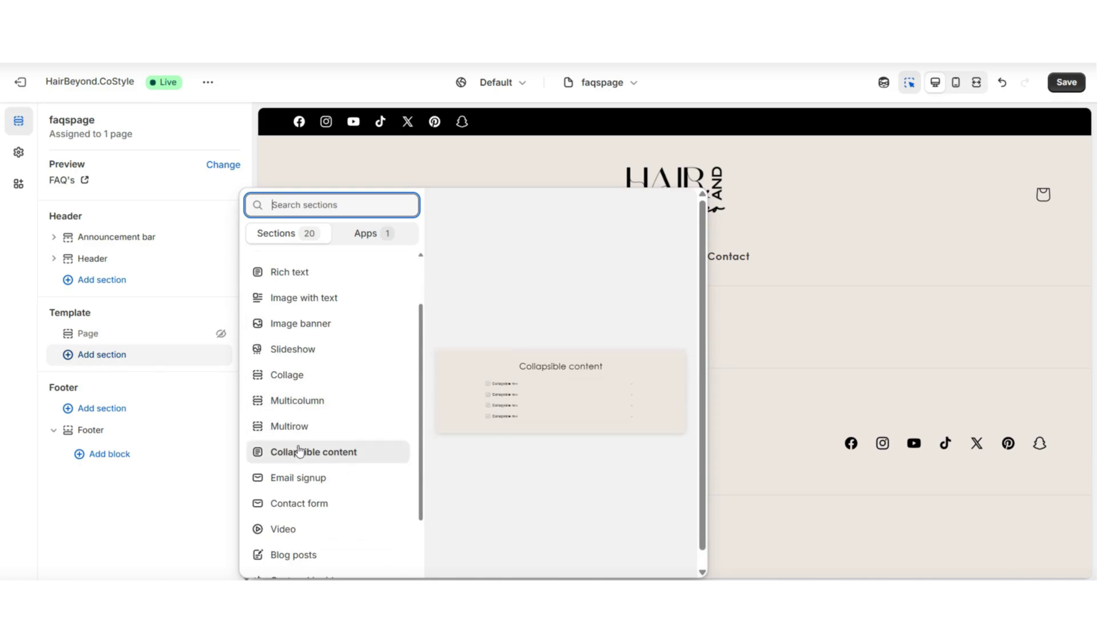
{"action": "left_click", "coordinate": [331, 453]}
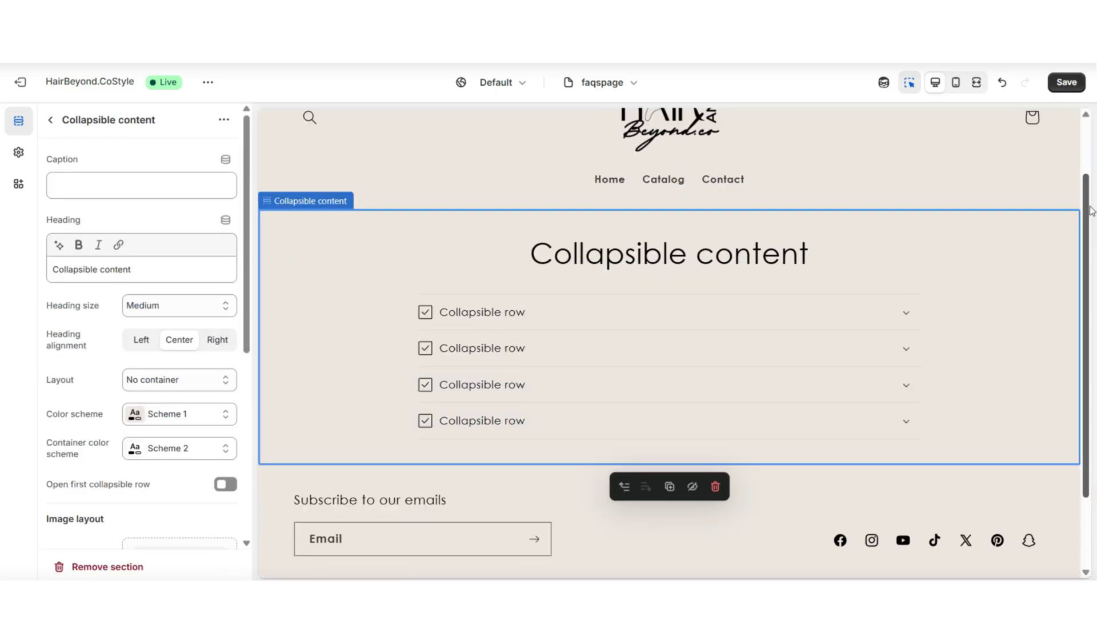
Set the section heading to "Frequently Asked Questions" and the caption to "Shipping/Order questions | Product details, materials & ingredients | Refunds/Return FAQs"
{"action": "left_click", "coordinate": [115, 269]}
{"action": "key", "text": "ctrl+a"}
{"action": "type", "text": "Frequently Asked Questions"}
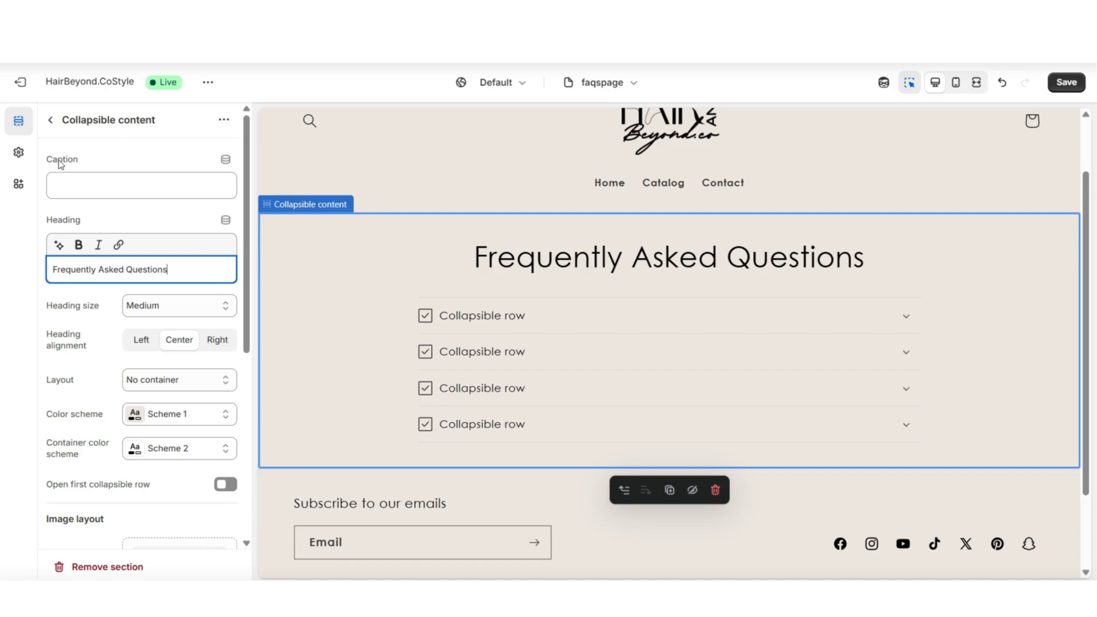
{"action": "left_click", "coordinate": [68, 176]}
{"action": "type", "text": "Shipping/Order questions | Product details, materials & ingredients | Refunds/Return FAQs"}
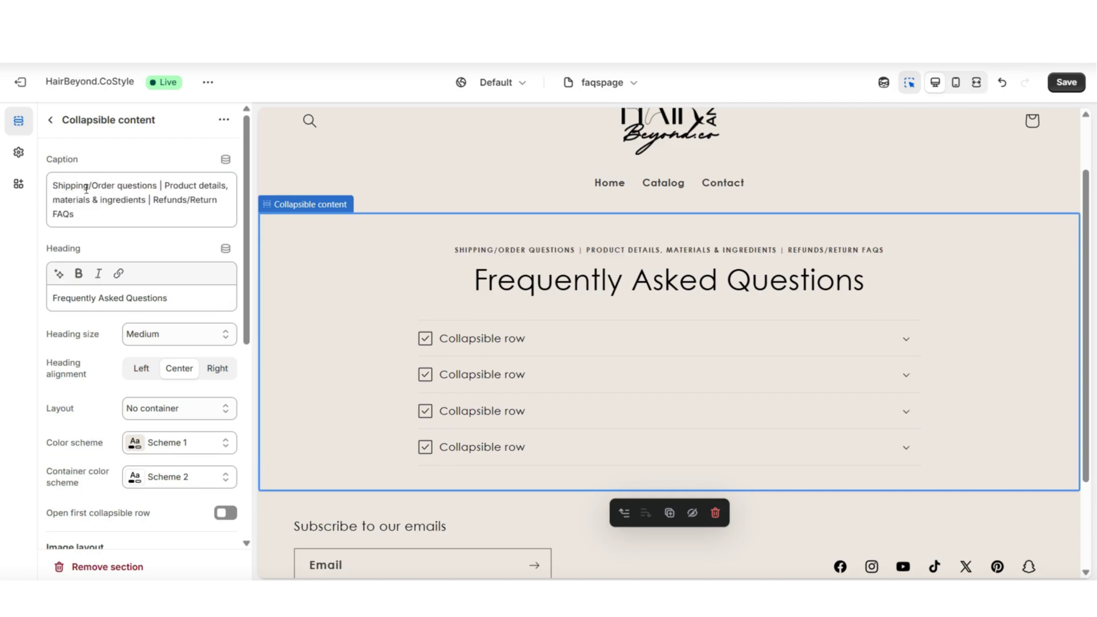
Try the Large heading size for the collapsible content section
{"action": "scroll", "coordinate": [108, 263], "scroll_direction": "down", "scroll_amount": 1}
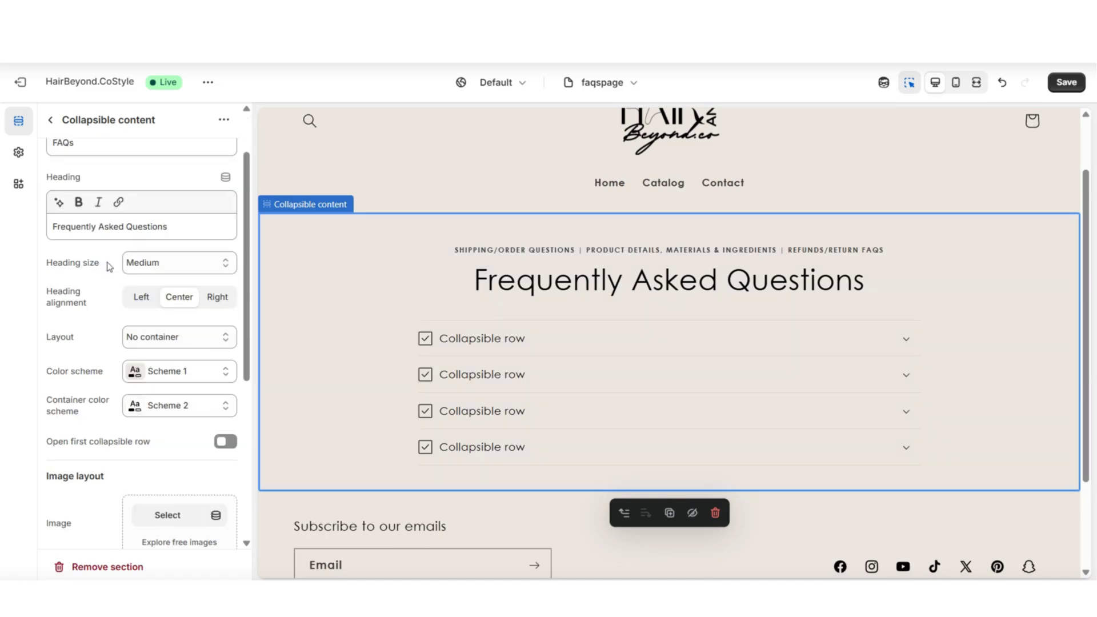
{"action": "left_click", "coordinate": [153, 269]}
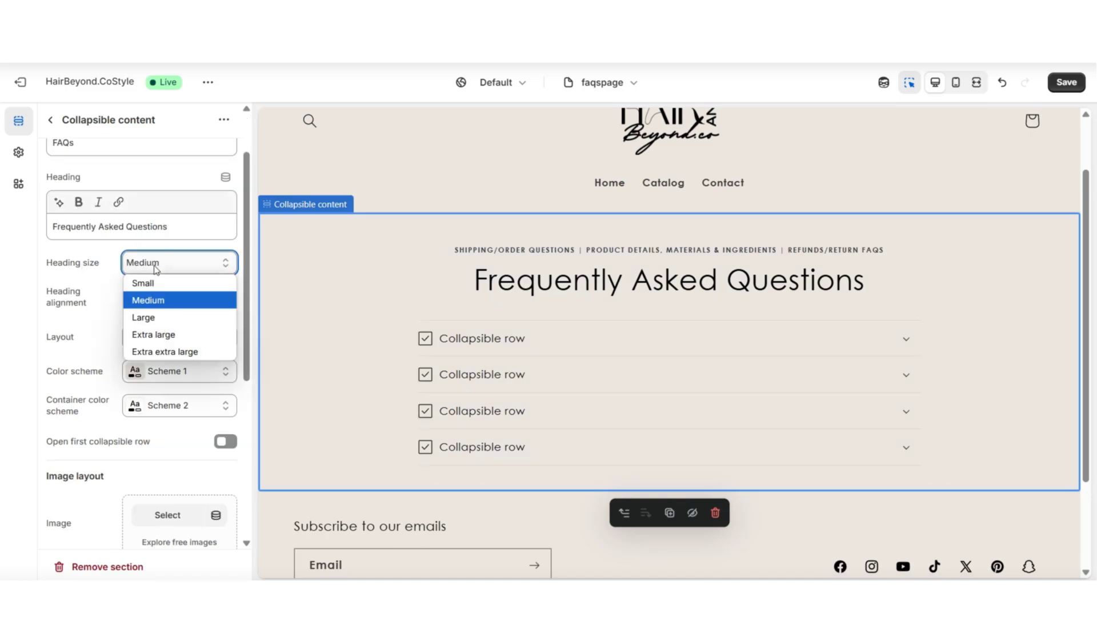
{"action": "left_click", "coordinate": [159, 316]}
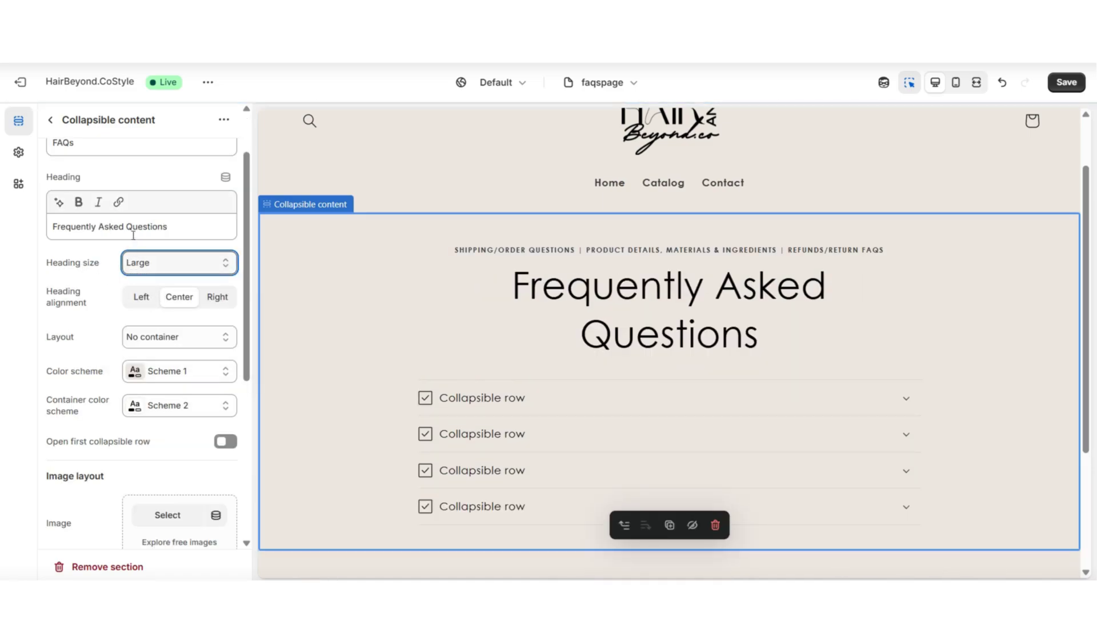
{"action": "key", "text": "ctrl+z"}
{"action": "left_click", "coordinate": [141, 297]}
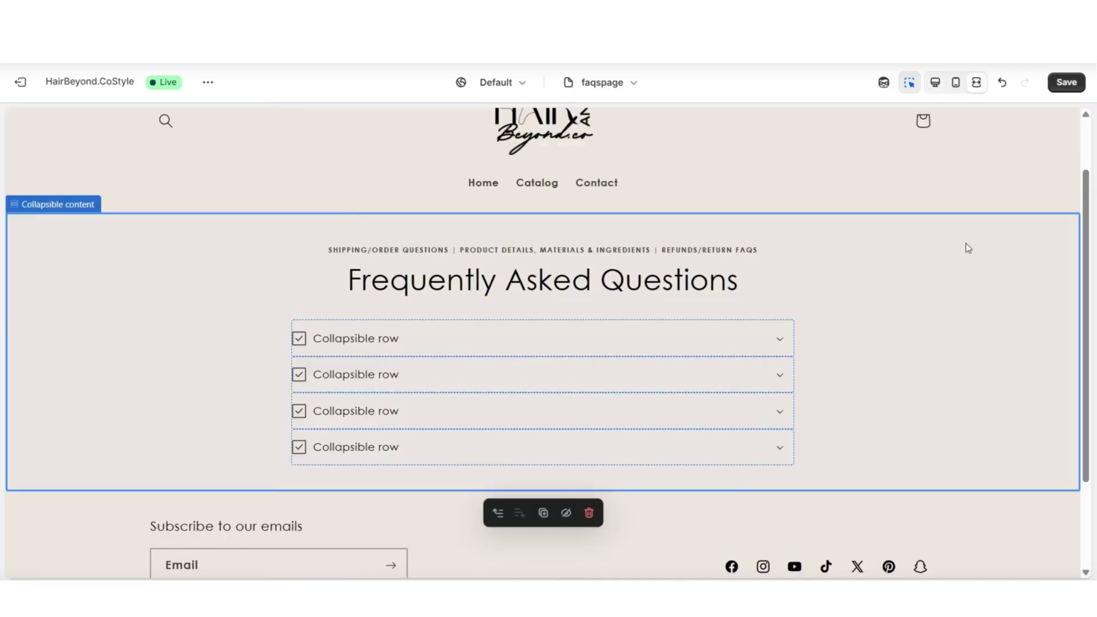
Expand the first collapsible row in the full-width preview to check how it opens
{"action": "scroll", "coordinate": [915, 252], "scroll_direction": "down", "scroll_amount": 2}
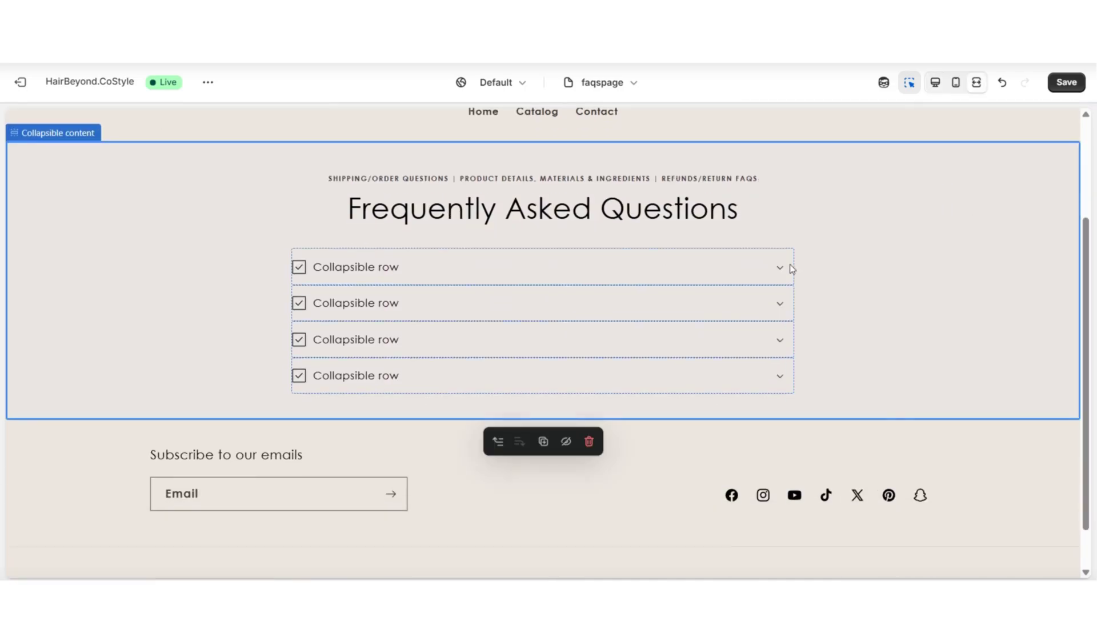
{"action": "left_click", "coordinate": [773, 271]}
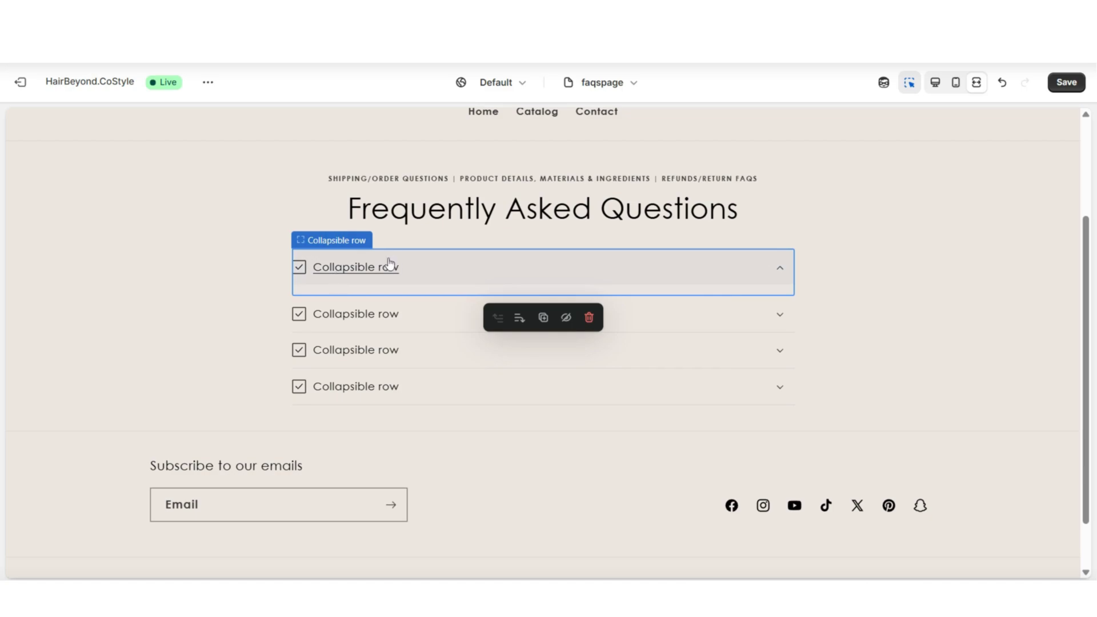
{"action": "left_click", "coordinate": [63, 269]}
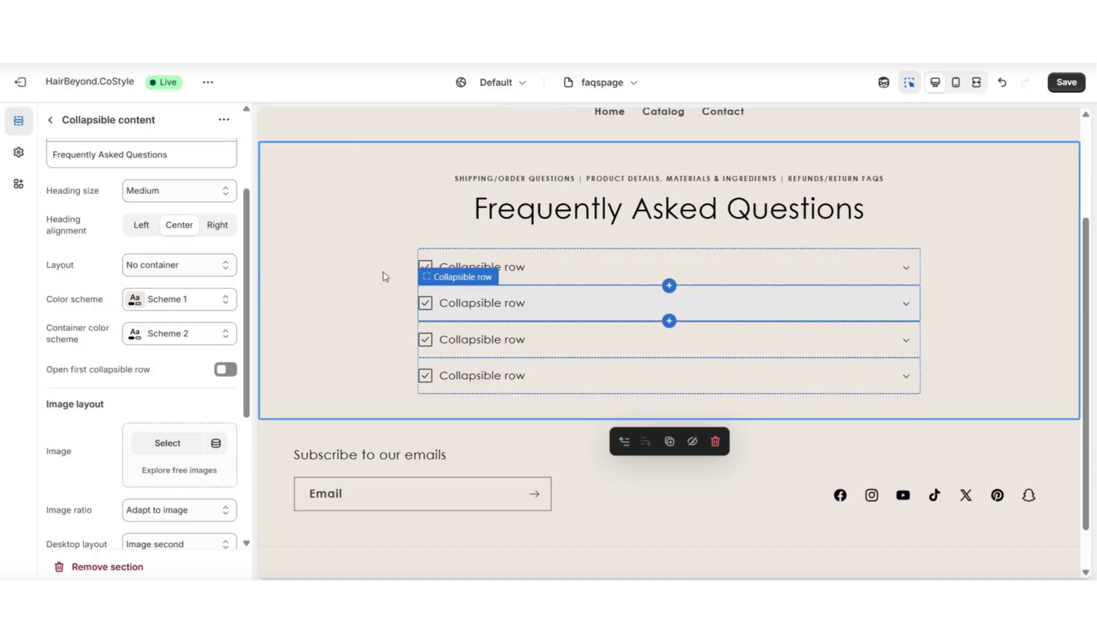
Set the collapsible content section's layout to Row container and its container color scheme to Scheme 3
{"action": "left_click", "coordinate": [216, 269]}
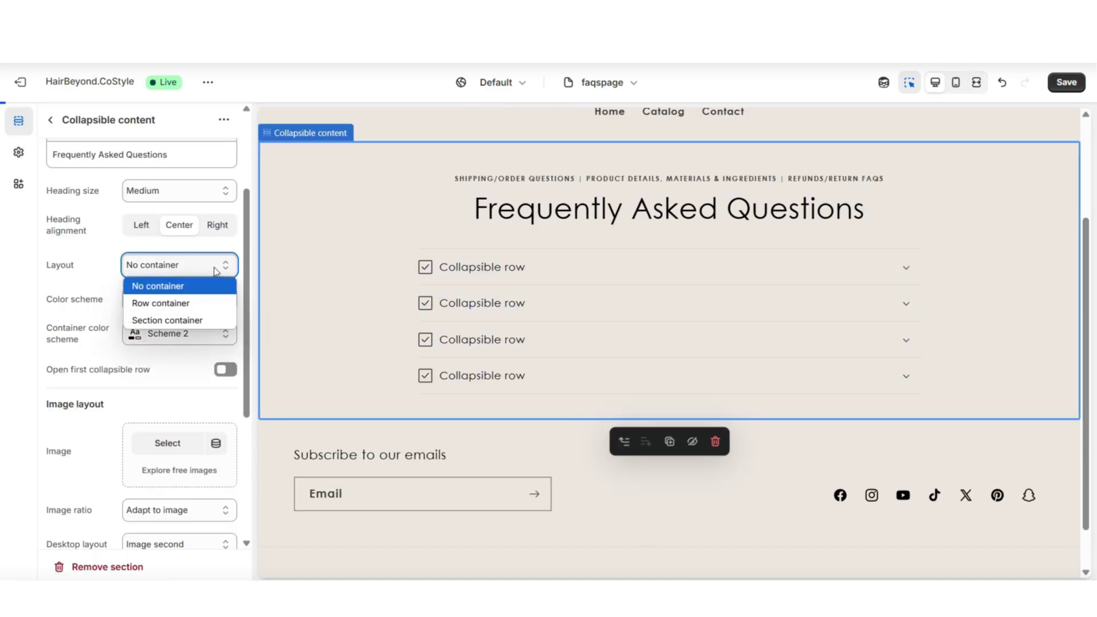
{"action": "left_click", "coordinate": [187, 305]}
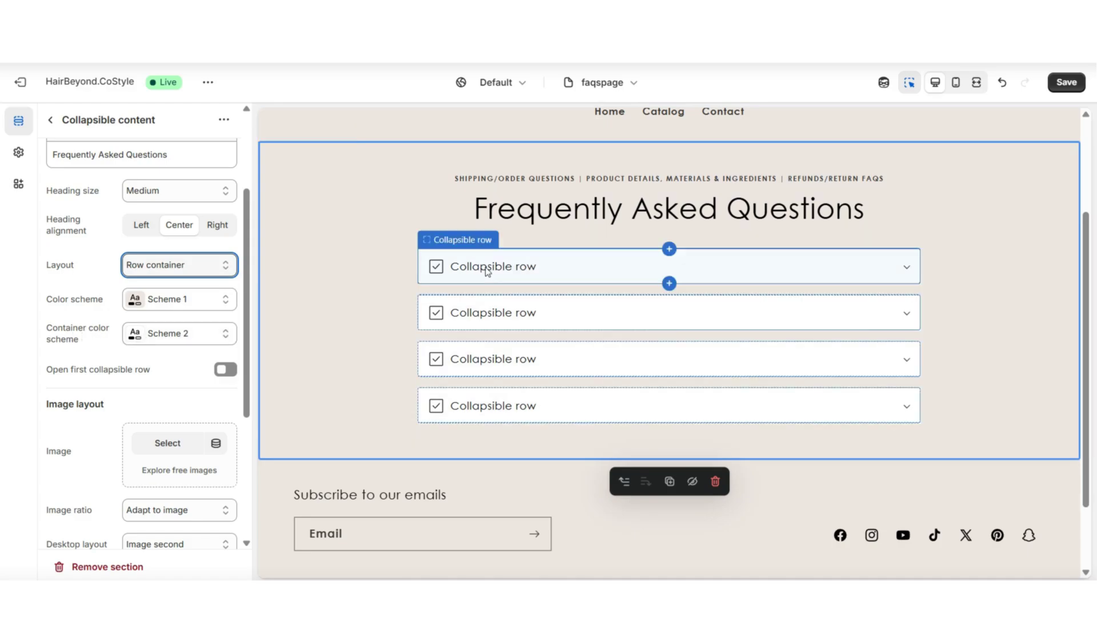
{"action": "left_click", "coordinate": [189, 333]}
{"action": "scroll", "coordinate": [188, 343], "scroll_direction": "down", "scroll_amount": 3}
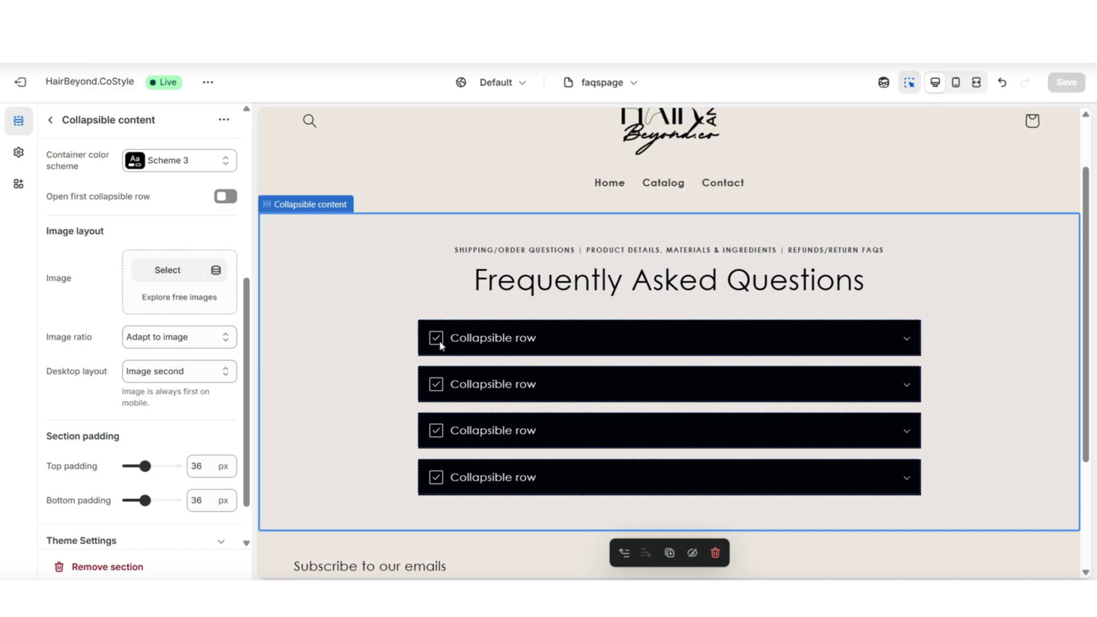
Set the first collapsible row's heading to "How do I find the right size?"
{"action": "left_click", "coordinate": [632, 343]}
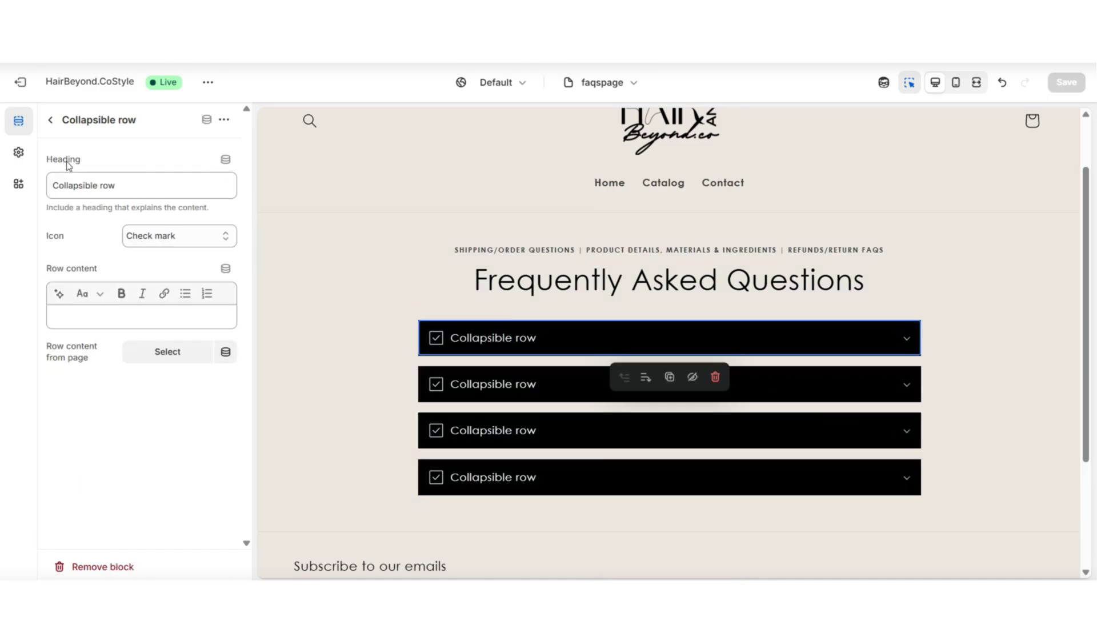
{"action": "triple_click", "coordinate": [69, 187]}
{"action": "type", "text": "How do I find the right size?"}
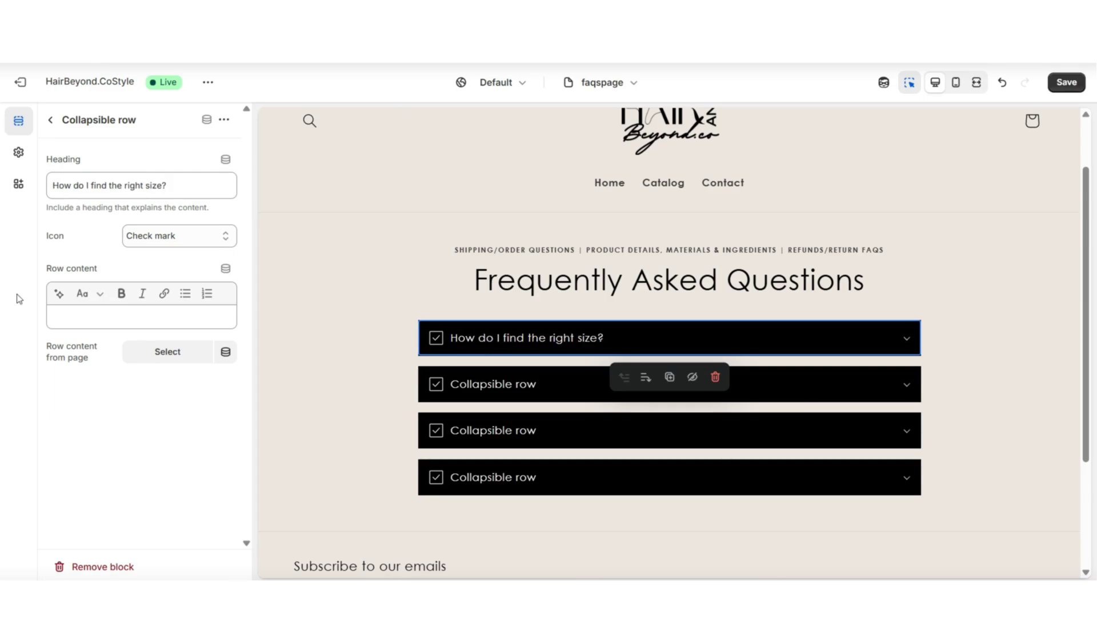
Enter the first row's answer recommending the size guide or support team for personalized recommendations, and give the row a question mark icon
{"action": "left_click", "coordinate": [78, 320]}
{"action": "type", "text": "We recommend checking our size guide available on each product page. If you're unsure, feel free to contact our support team for personalized recommendations."}
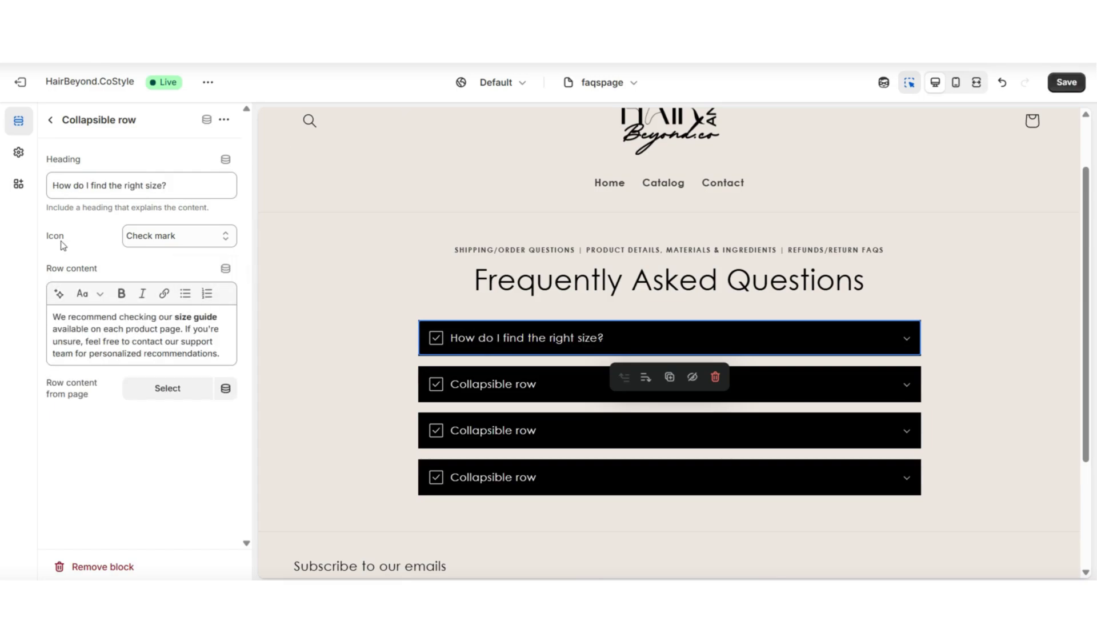
{"action": "left_click", "coordinate": [142, 239]}
{"action": "scroll", "coordinate": [183, 498], "scroll_direction": "down", "scroll_amount": 5}
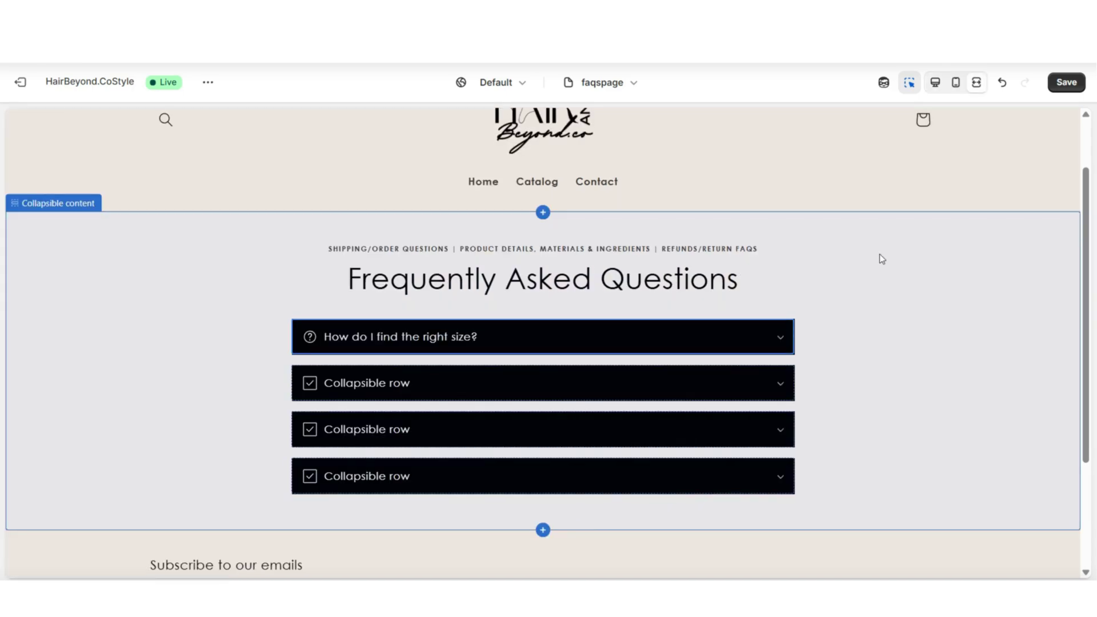
Expand and collapse the size question row in the full-width preview to check its answer, and save the template
{"action": "scroll", "coordinate": [879, 257], "scroll_direction": "down", "scroll_amount": 1}
{"action": "left_click", "coordinate": [779, 272]}
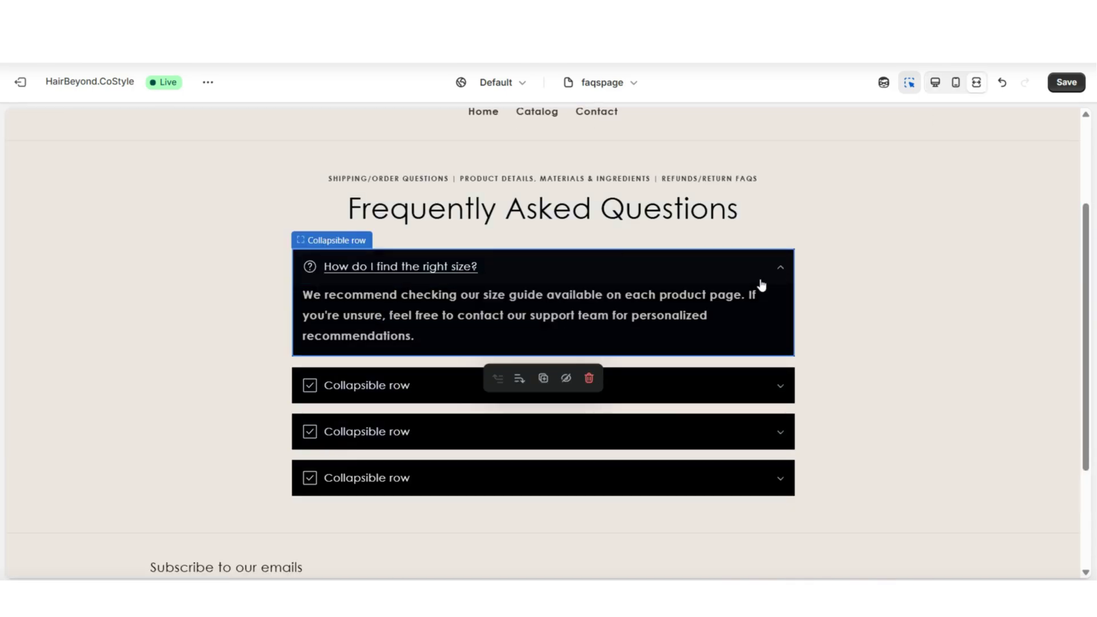
{"action": "left_click", "coordinate": [482, 268]}
{"action": "key", "text": "ctrl+s"}
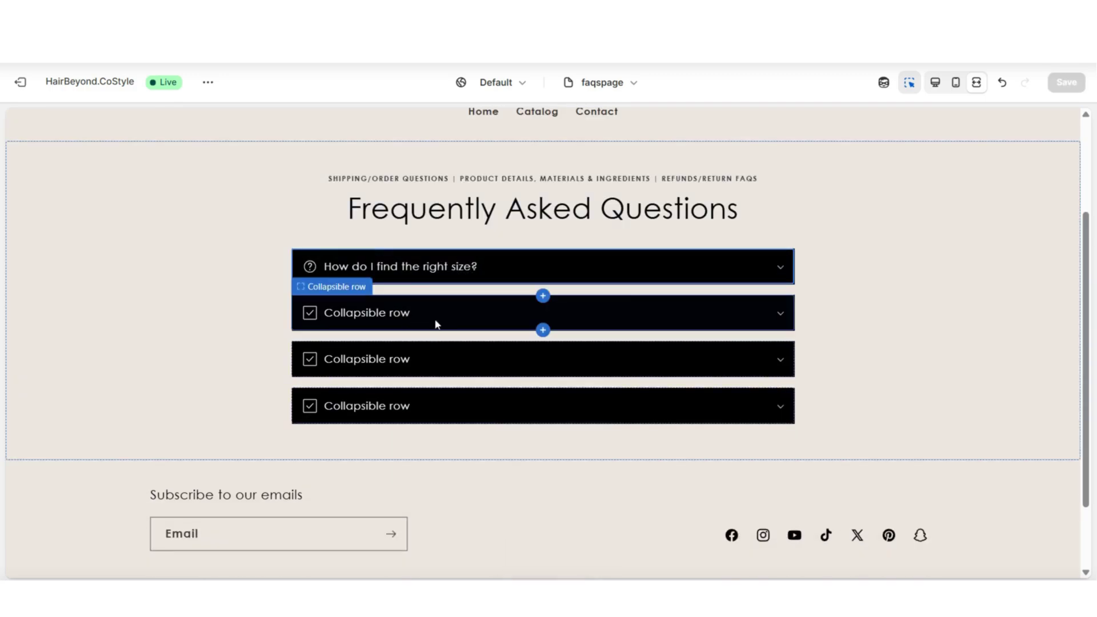
Duplicate the last collapsible row to add another question row
{"action": "left_click", "coordinate": [686, 403]}
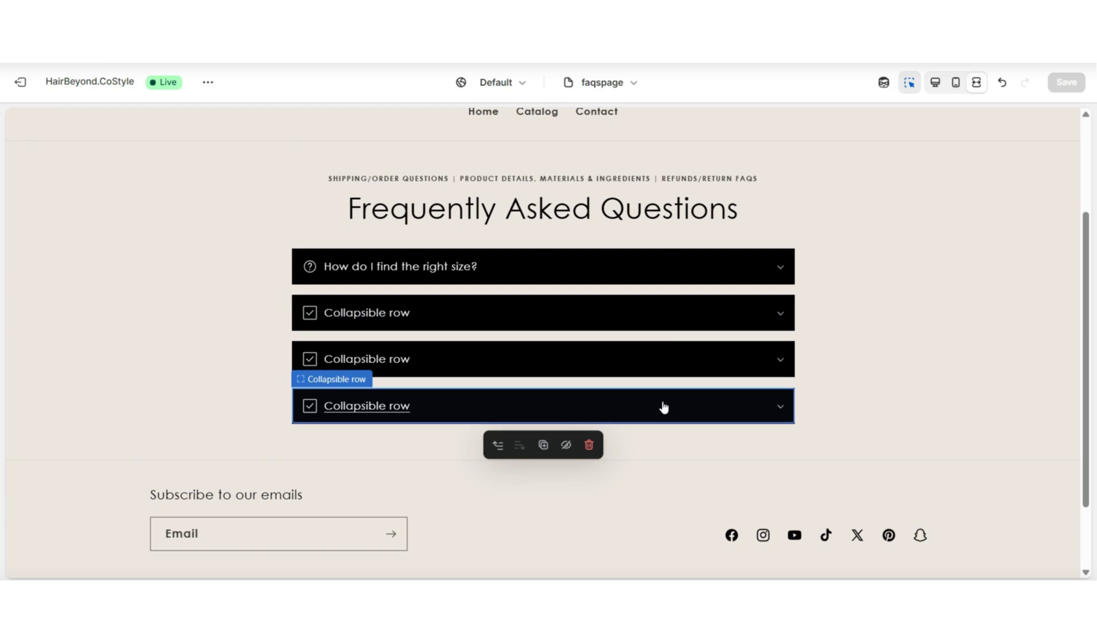
{"action": "left_click", "coordinate": [543, 446]}
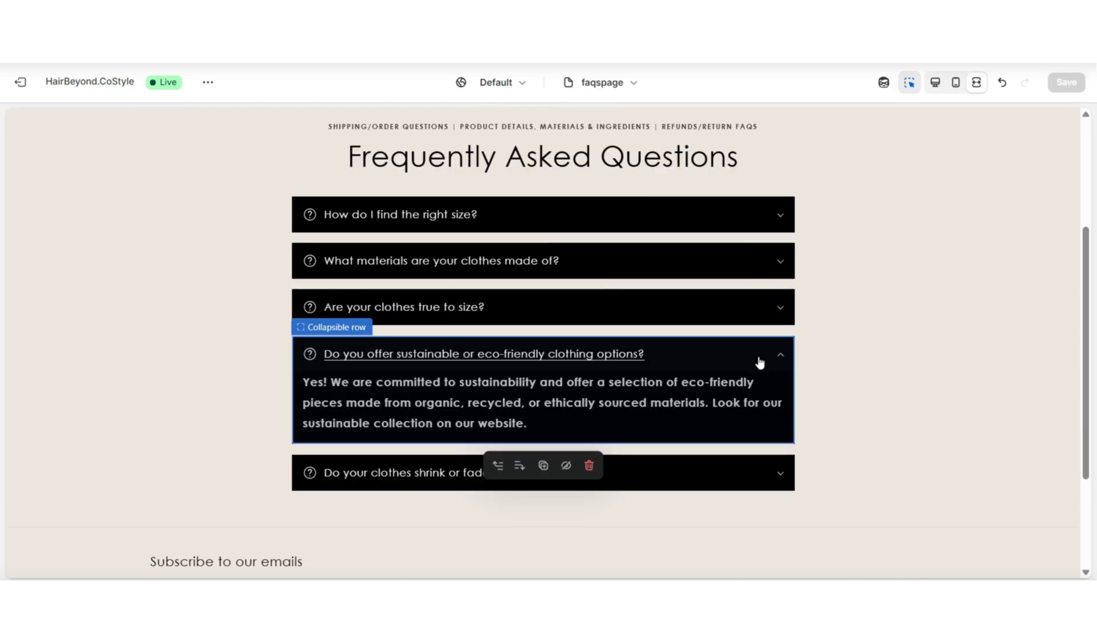
Review the completed question rows on the FAQ page, including the sustainable clothing answer, in the full-width preview
{"action": "left_click", "coordinate": [797, 385]}
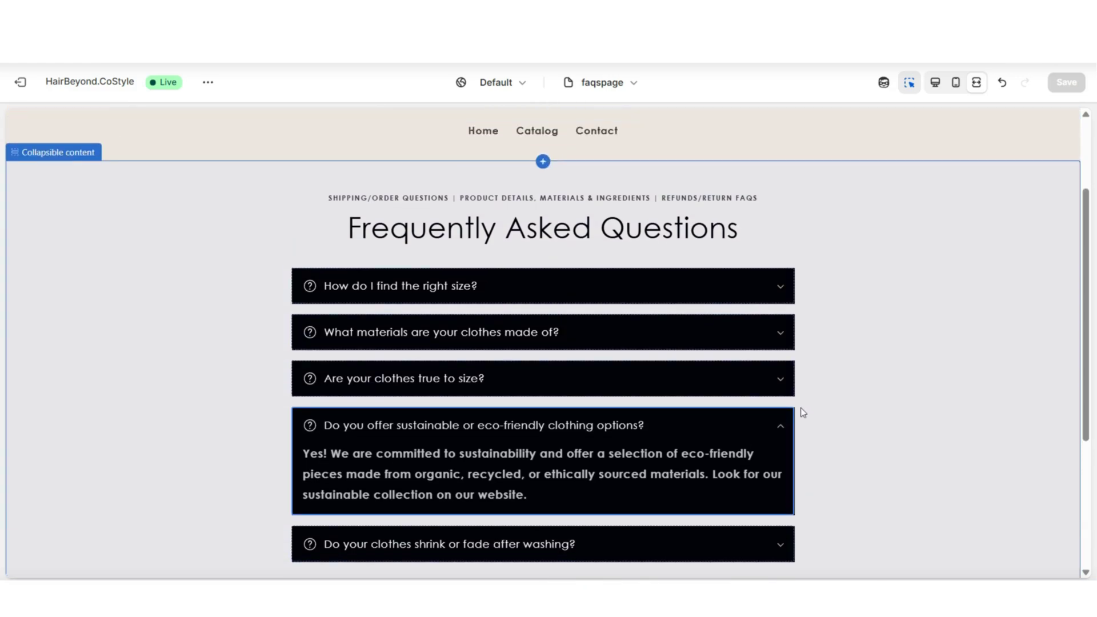
{"action": "left_click", "coordinate": [786, 429]}
{"action": "left_click", "coordinate": [836, 420]}
{"action": "scroll", "coordinate": [835, 421], "scroll_direction": "up", "scroll_amount": 3}
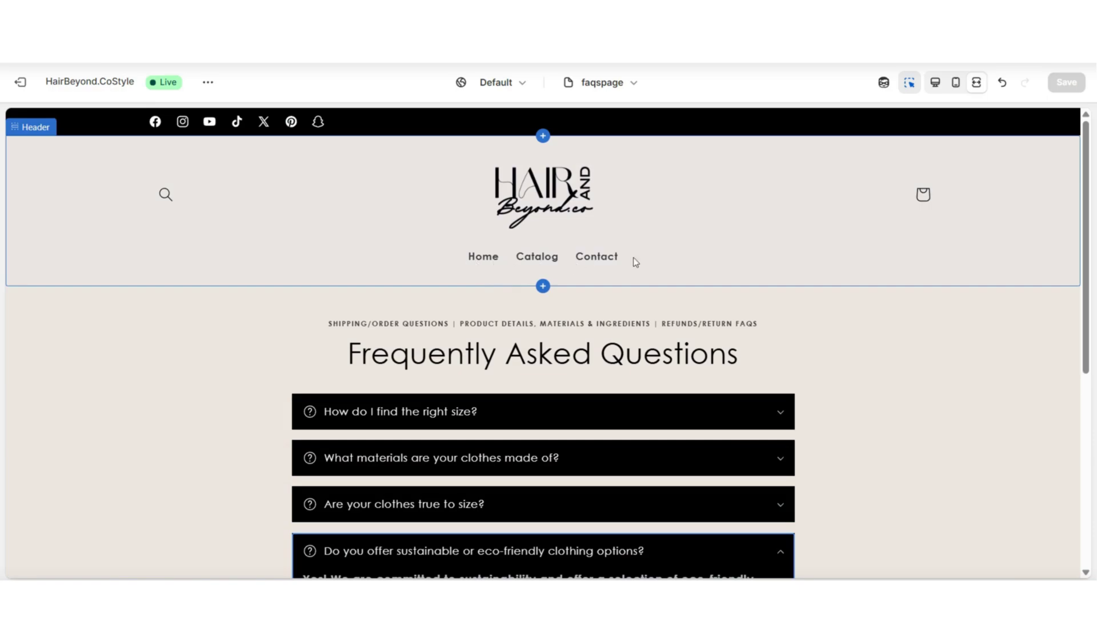
Open the store's home page in the preview and examine its FAQ'S section
{"action": "left_click", "coordinate": [552, 260]}
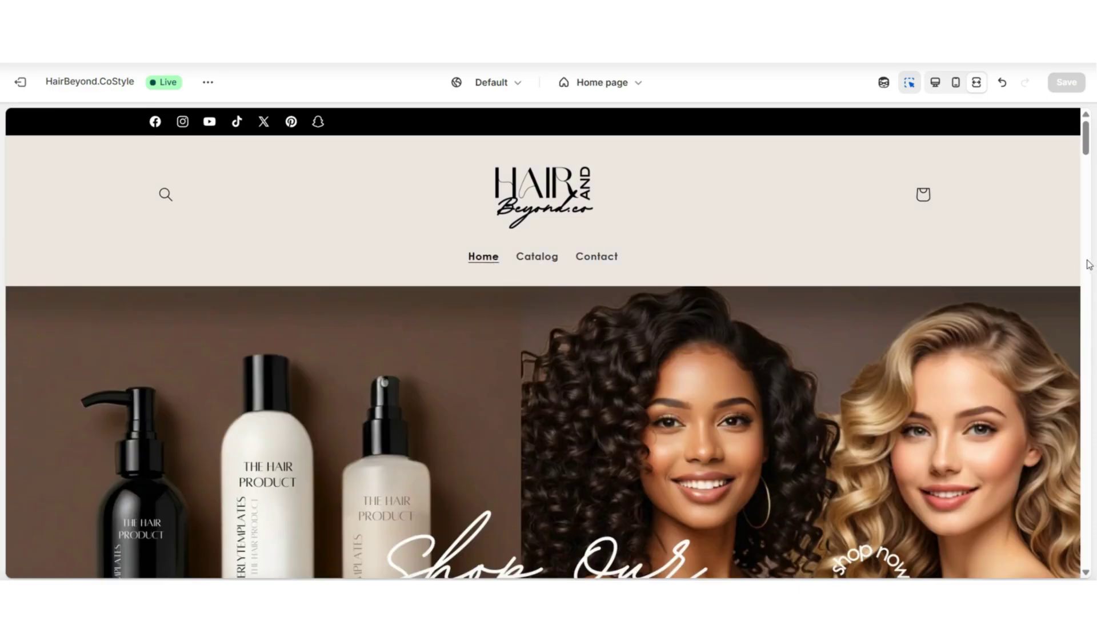
{"action": "scroll", "coordinate": [1087, 272], "scroll_direction": "down", "scroll_amount": 10}
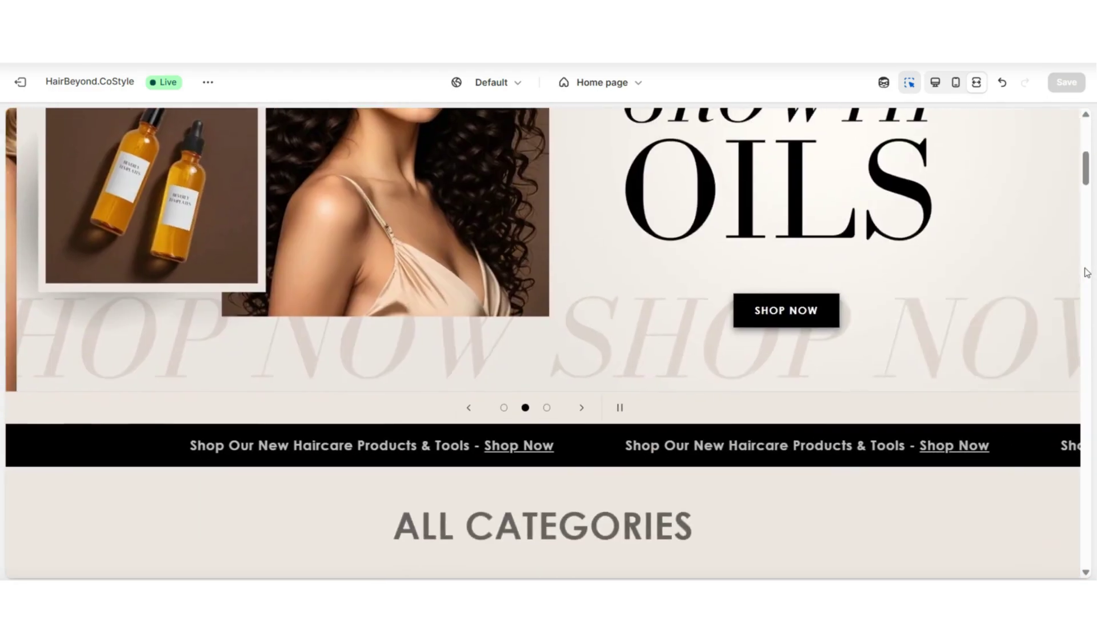
{"action": "scroll", "coordinate": [1087, 272], "scroll_direction": "down", "scroll_amount": 8}
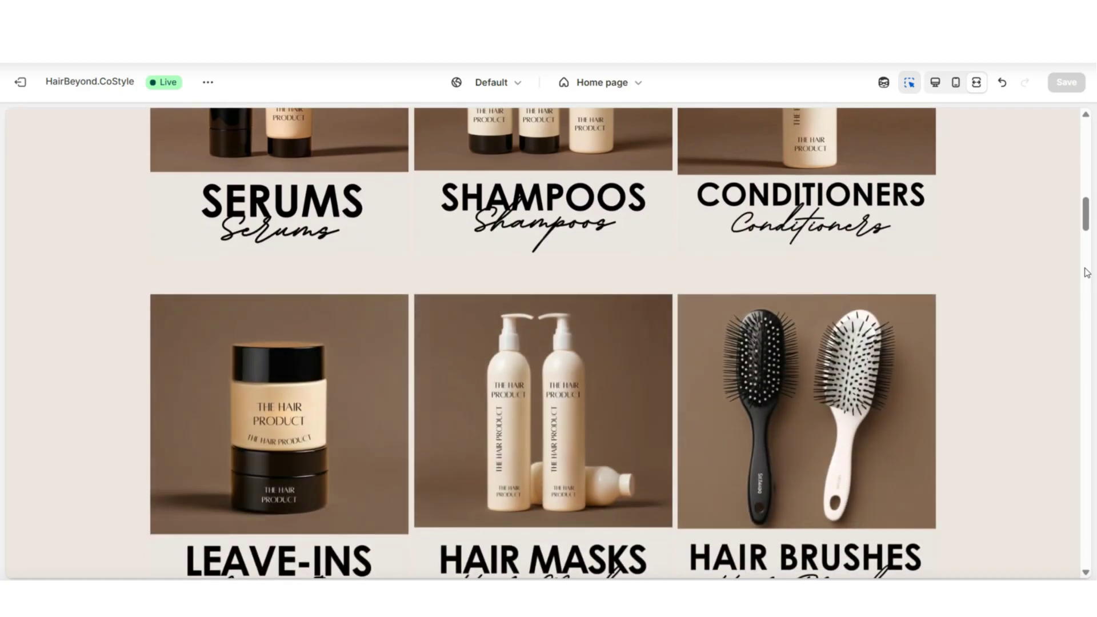
{"action": "scroll", "coordinate": [1087, 272], "scroll_direction": "down", "scroll_amount": 15}
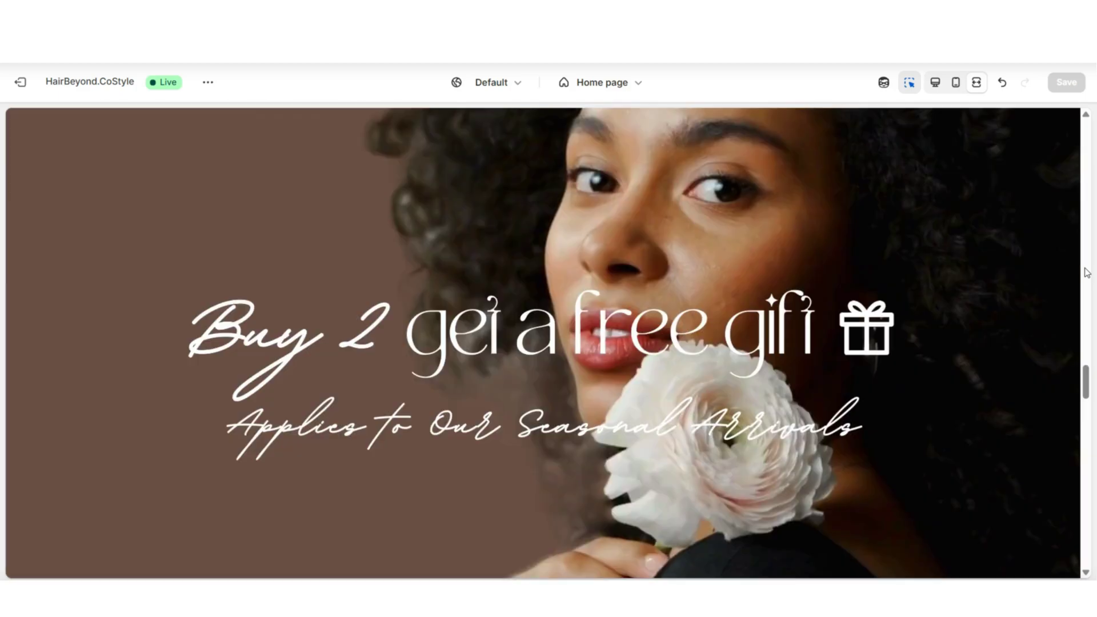
{"action": "scroll", "coordinate": [1088, 273], "scroll_direction": "down", "scroll_amount": 7}
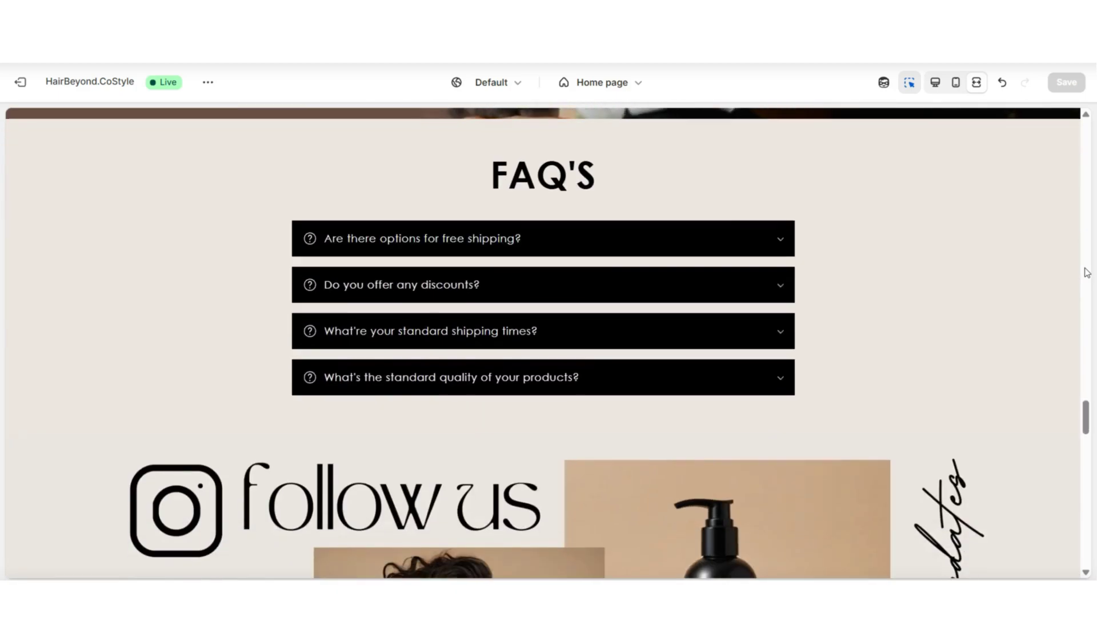
{"action": "scroll", "coordinate": [780, 243], "scroll_direction": "up", "scroll_amount": 2}
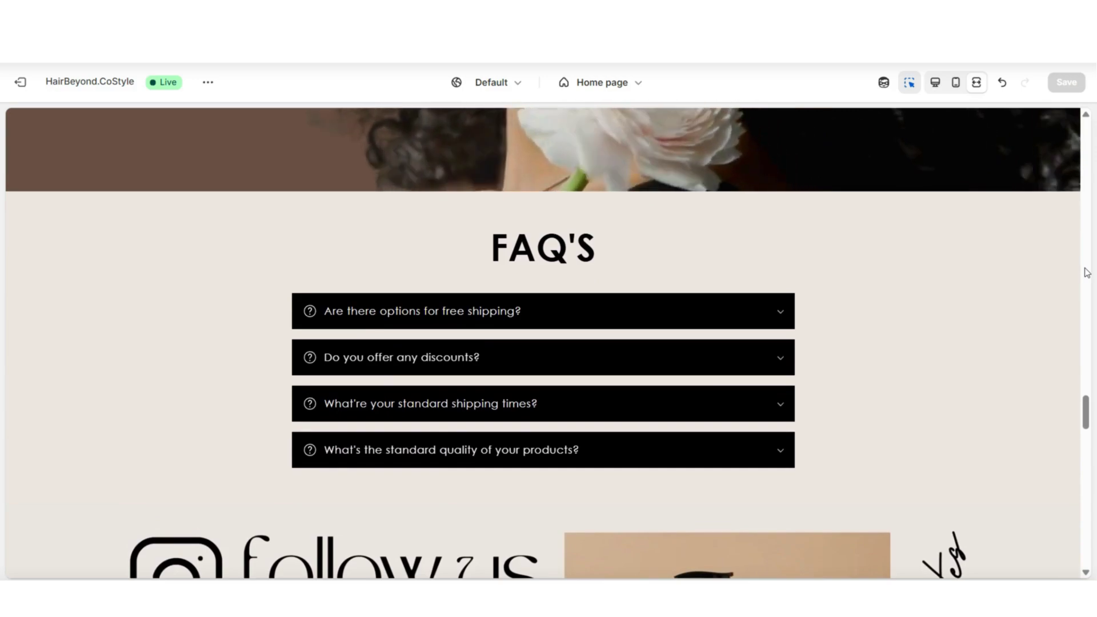
Inspect the settings of the free shipping row and its Collapsible content section in the home page FAQ'S area, and return to full-width preview
{"action": "left_click", "coordinate": [779, 243]}
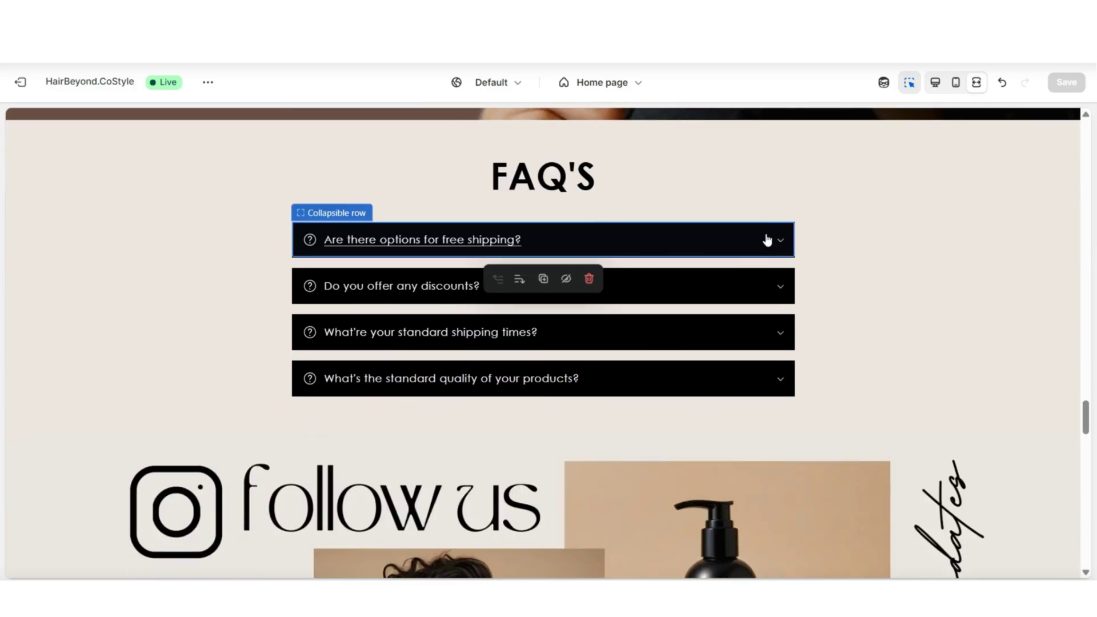
{"action": "left_click", "coordinate": [766, 243]}
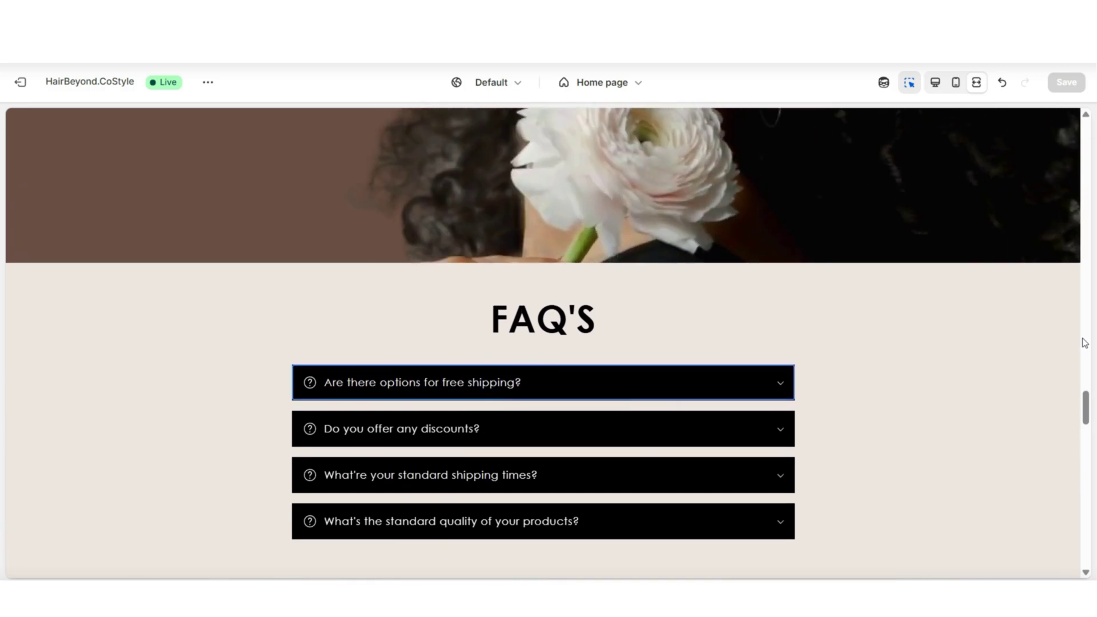
{"action": "scroll", "coordinate": [885, 269], "scroll_direction": "up", "scroll_amount": 2}
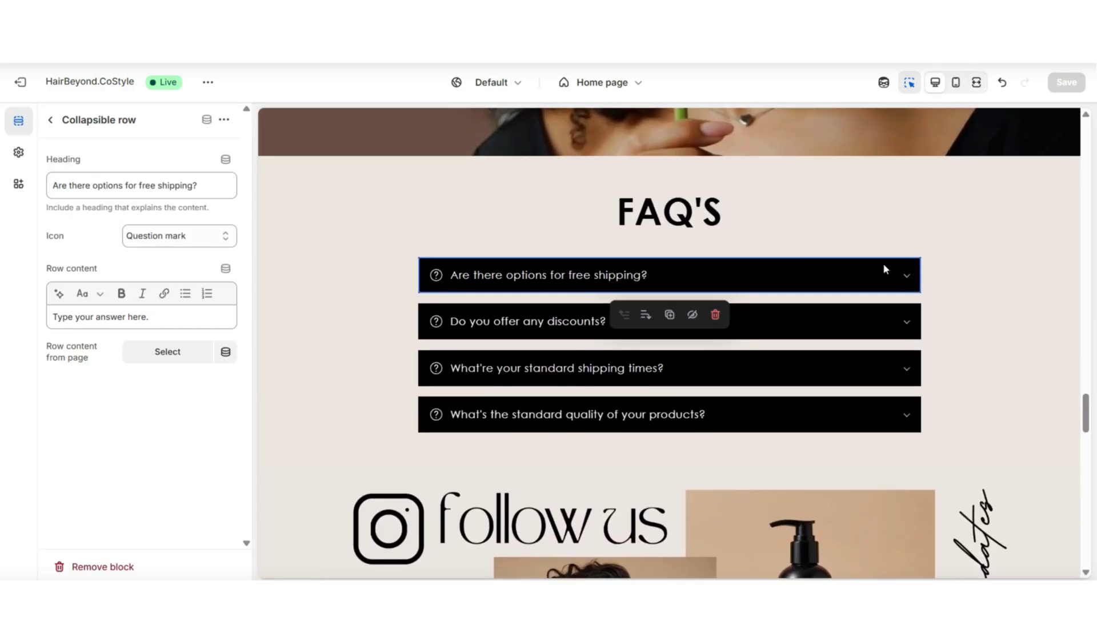
{"action": "left_click", "coordinate": [372, 223]}
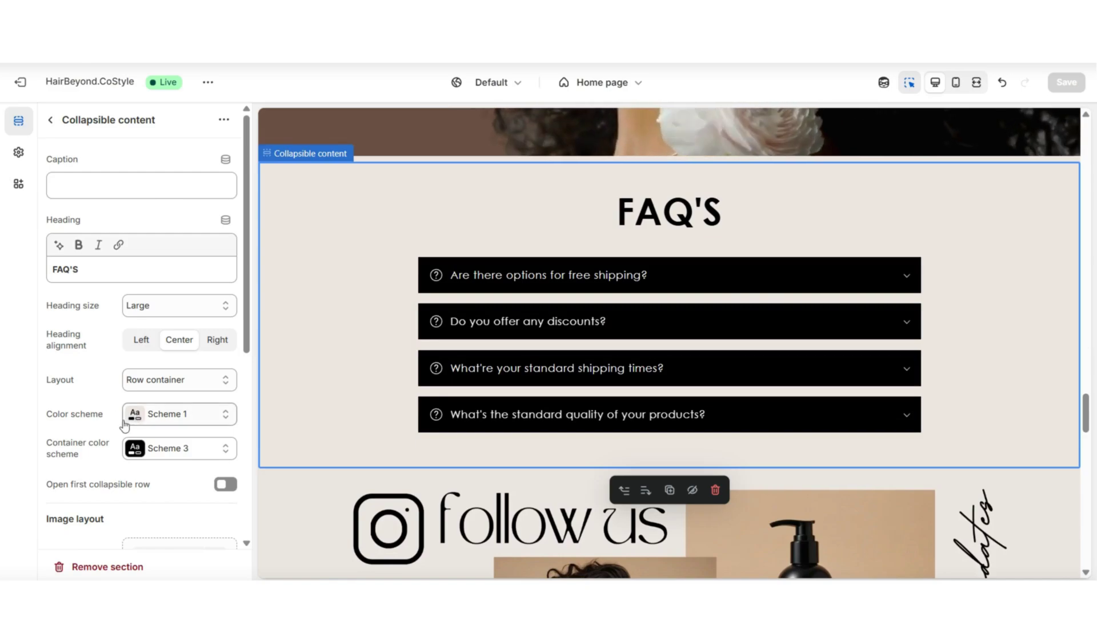
{"action": "left_click", "coordinate": [976, 82]}
{"action": "scroll", "coordinate": [1084, 302], "scroll_direction": "down", "scroll_amount": 4}
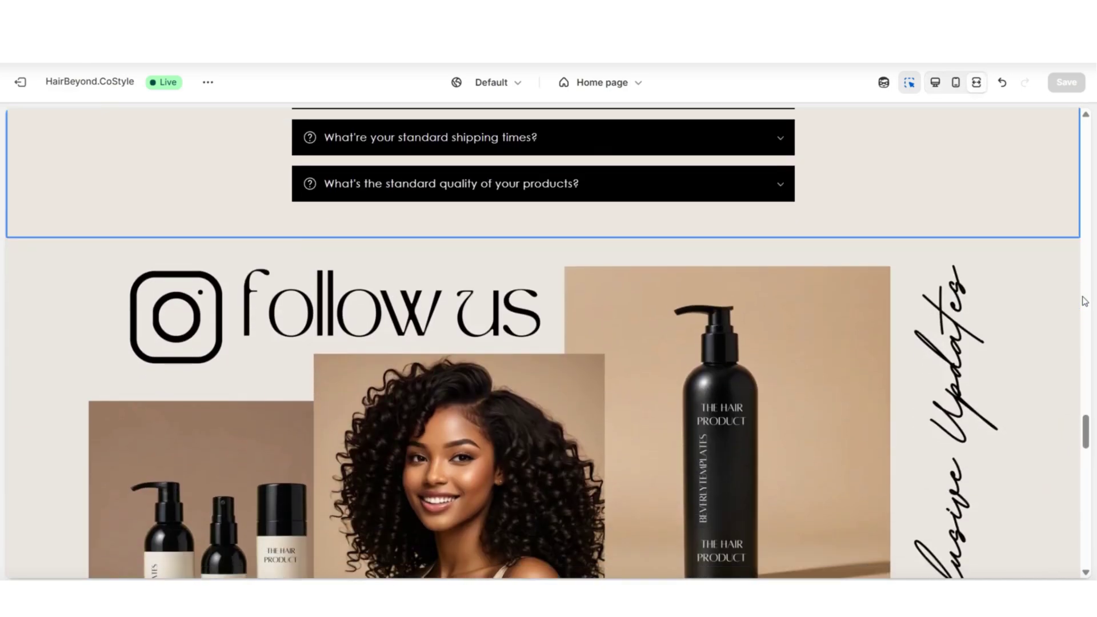
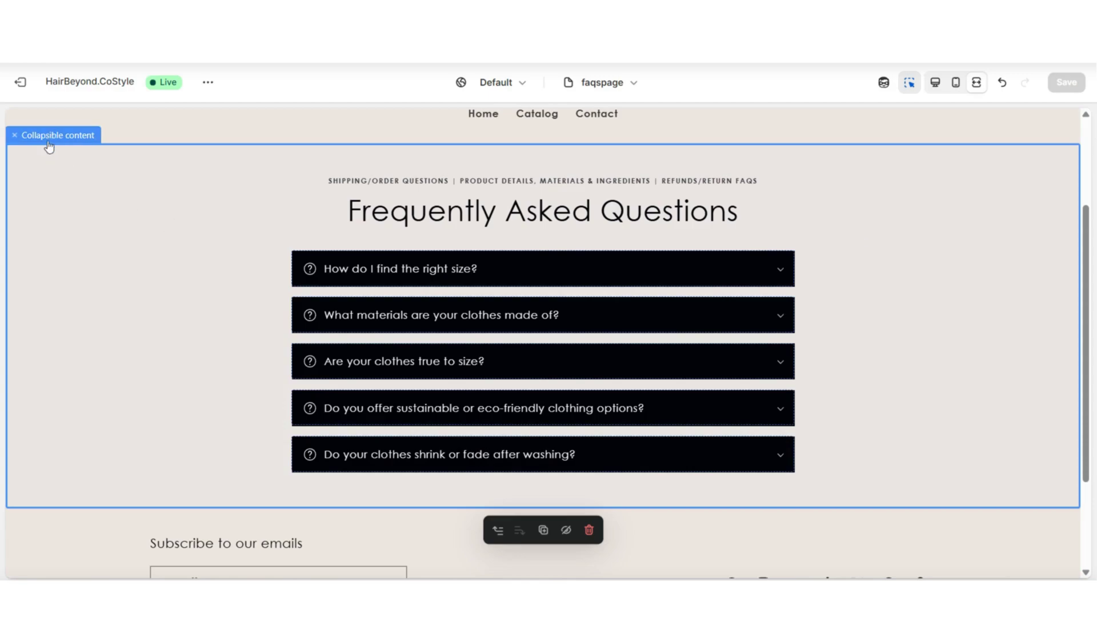
Duplicate the Frequently Asked Questions collapsible content section on the faqspage template and compare the copy with the original
{"action": "left_click", "coordinate": [543, 531]}
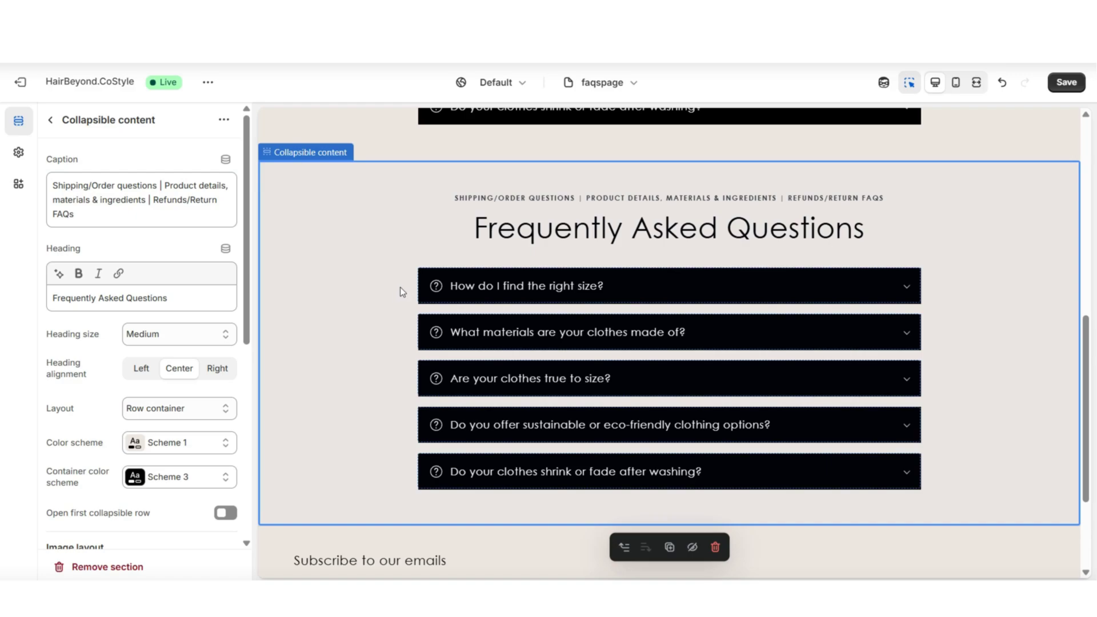
{"action": "scroll", "coordinate": [303, 314], "scroll_direction": "up", "scroll_amount": 6}
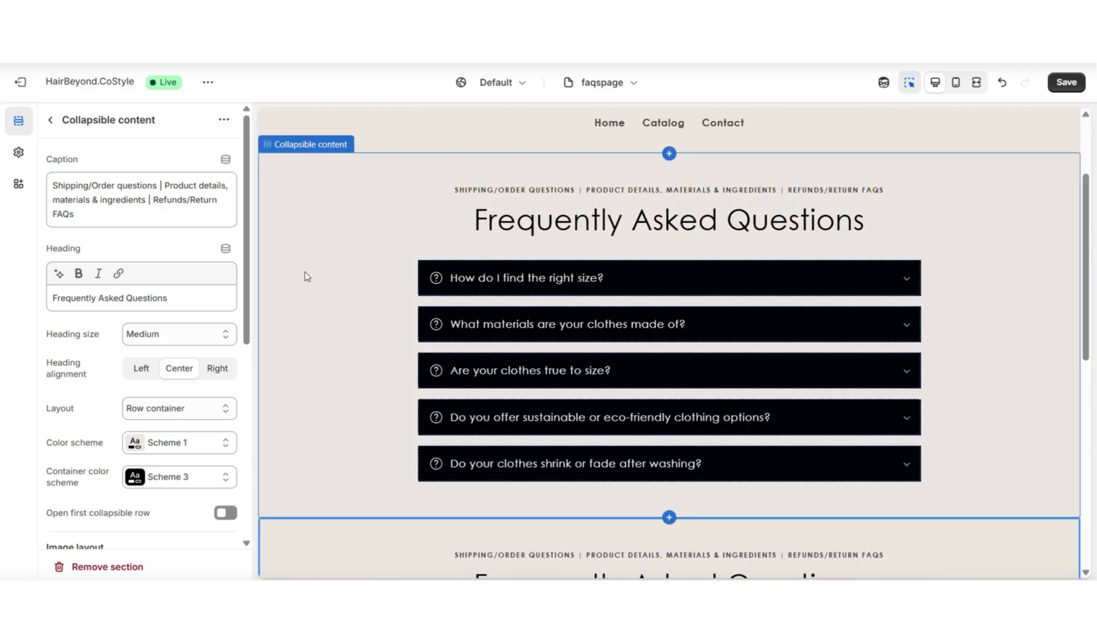
{"action": "scroll", "coordinate": [313, 280], "scroll_direction": "down", "scroll_amount": 6}
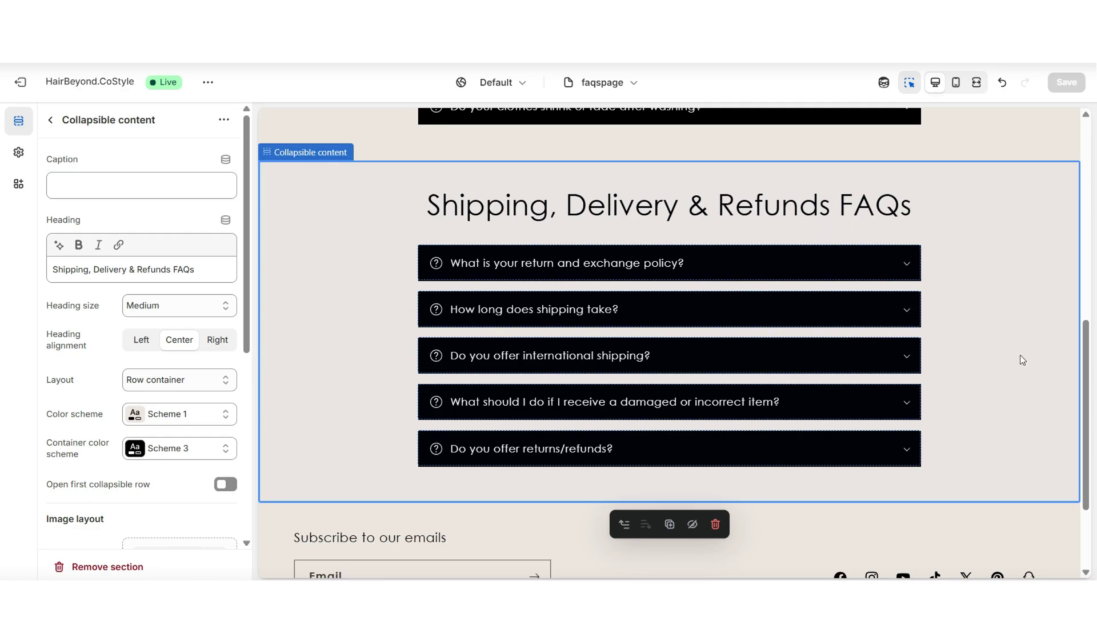
Set the Shipping, Delivery & Refunds FAQs section's layout to Section container and check it in the full-width preview
{"action": "left_click", "coordinate": [137, 381]}
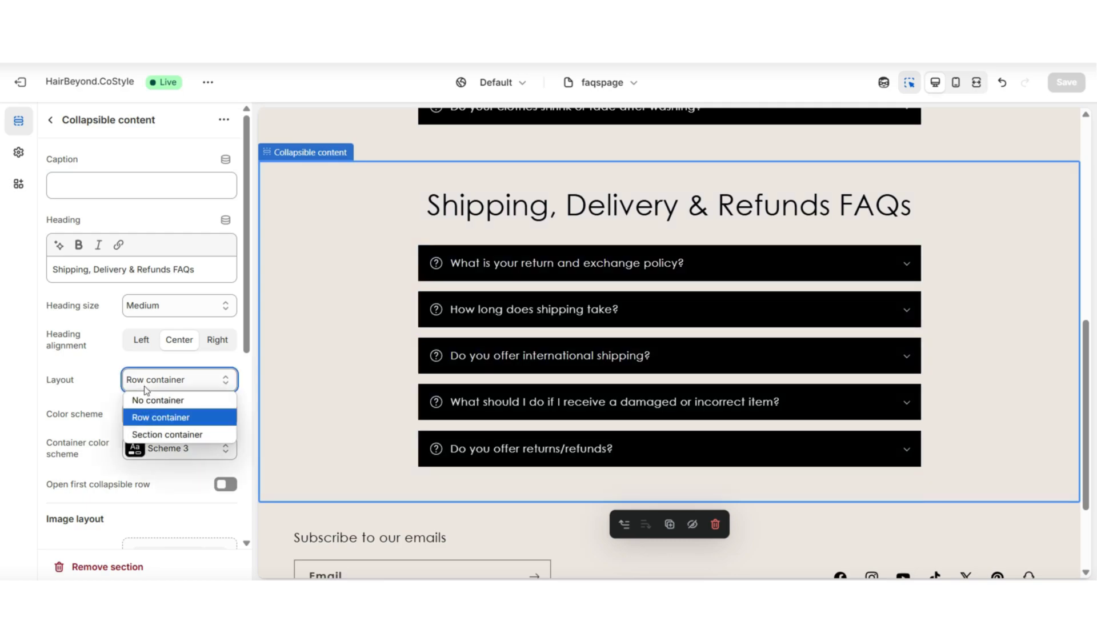
{"action": "left_click", "coordinate": [164, 435]}
{"action": "left_click", "coordinate": [977, 82]}
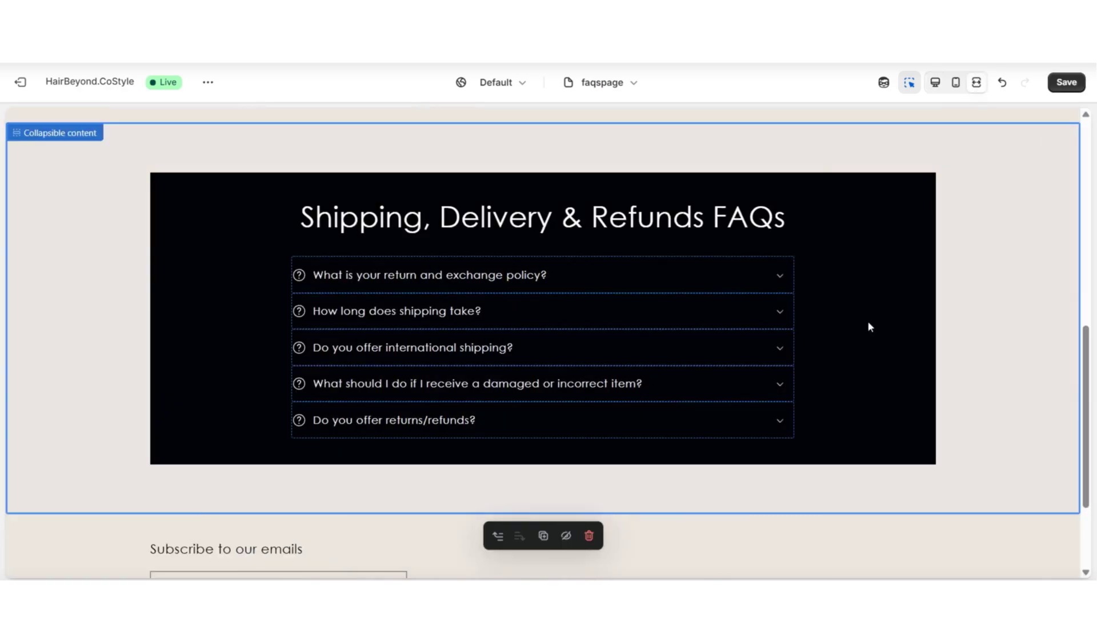
{"action": "left_click_drag", "start_coordinate": [1087, 423], "coordinate": [1082, 262]}
{"action": "scroll", "coordinate": [1086, 261], "scroll_direction": "up", "scroll_amount": 1}
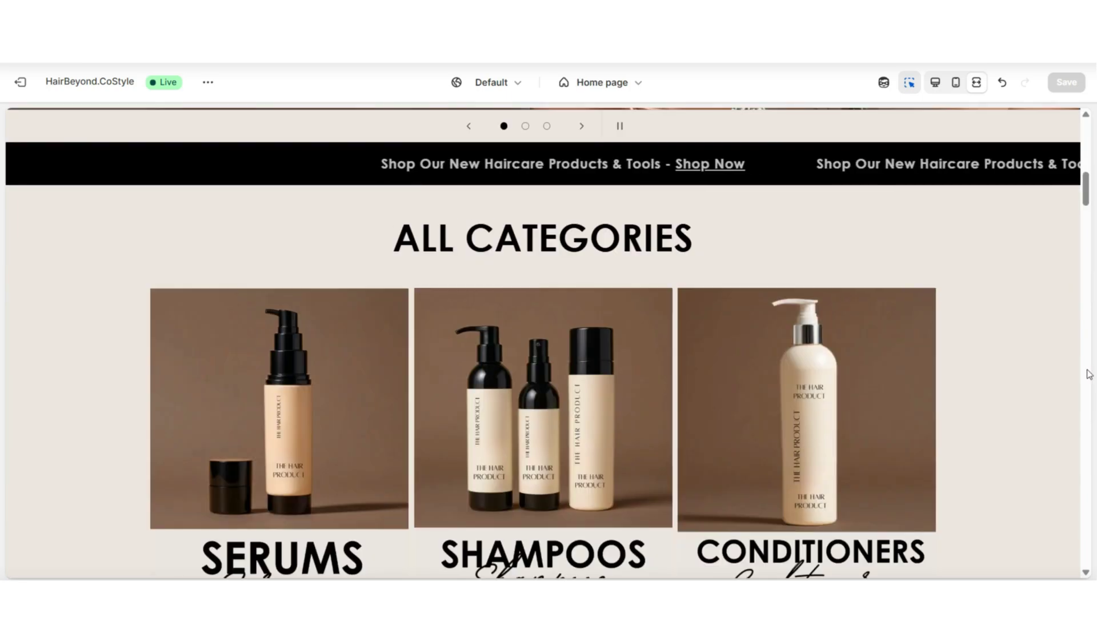
Open the Main menu for editing from the header settings on the home page
{"action": "scroll", "coordinate": [1089, 375], "scroll_direction": "up", "scroll_amount": 8}
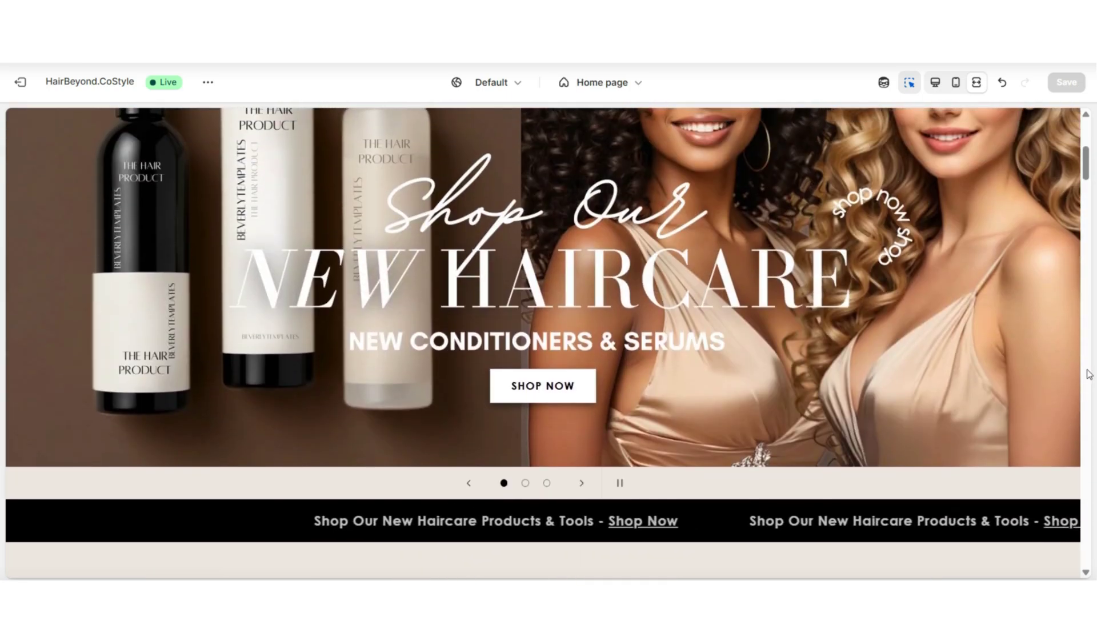
{"action": "scroll", "coordinate": [1088, 372], "scroll_direction": "up", "scroll_amount": 3}
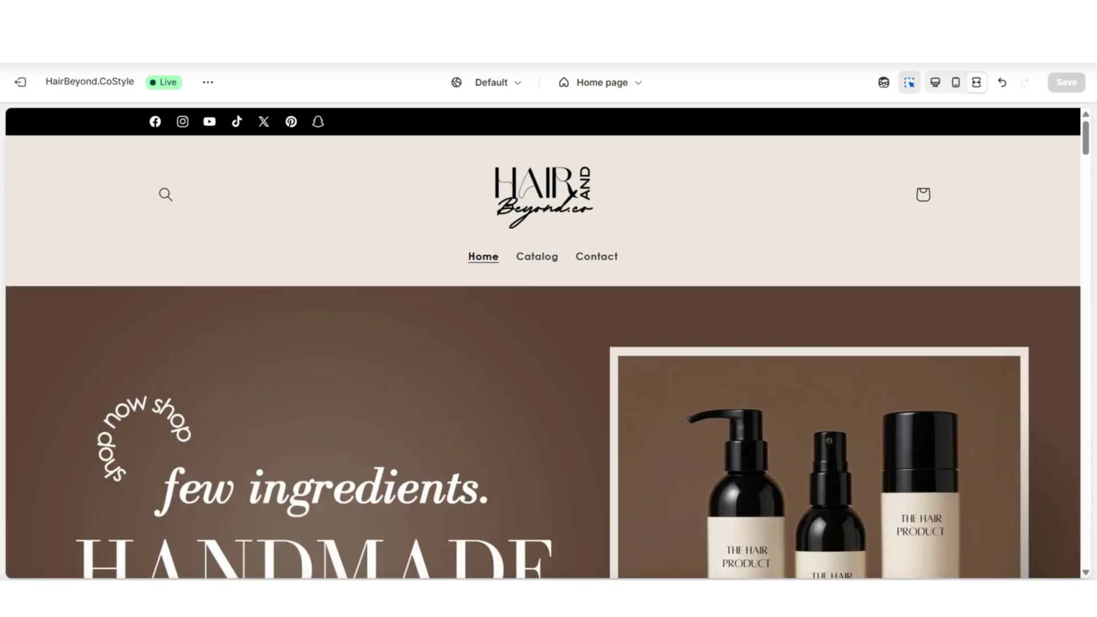
{"action": "key", "text": "ctrl+shift+f"}
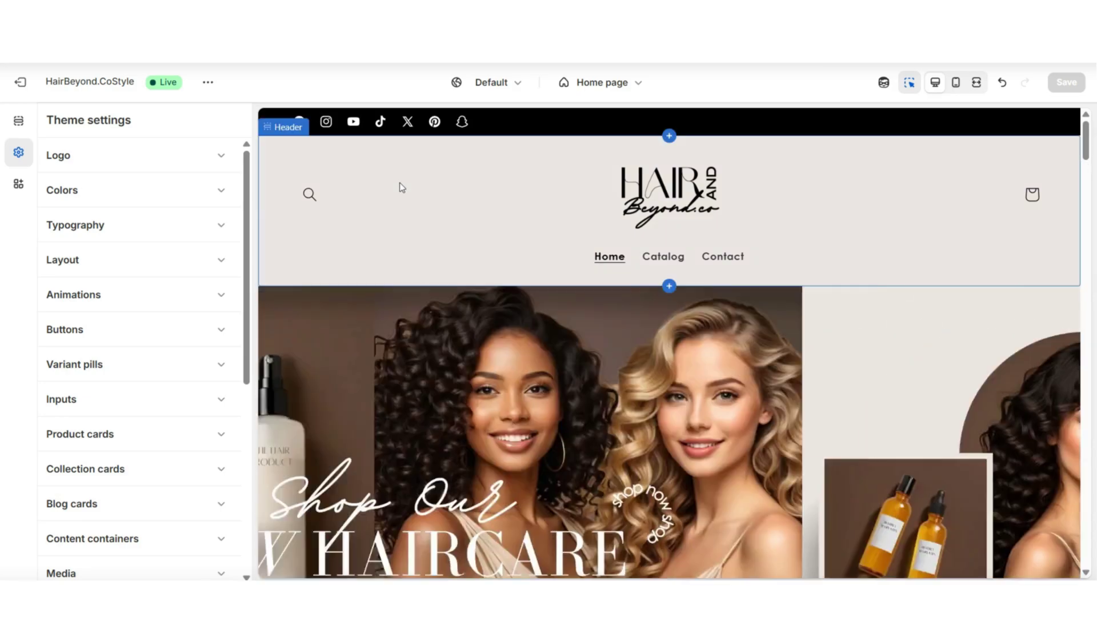
{"action": "left_click", "coordinate": [400, 183]}
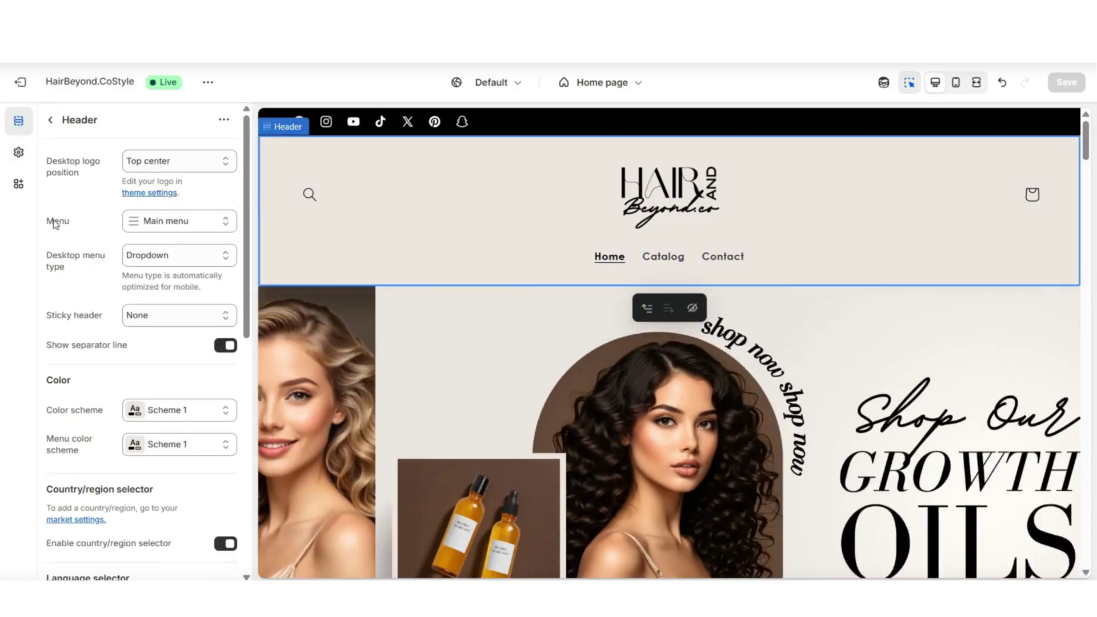
{"action": "left_click", "coordinate": [178, 227]}
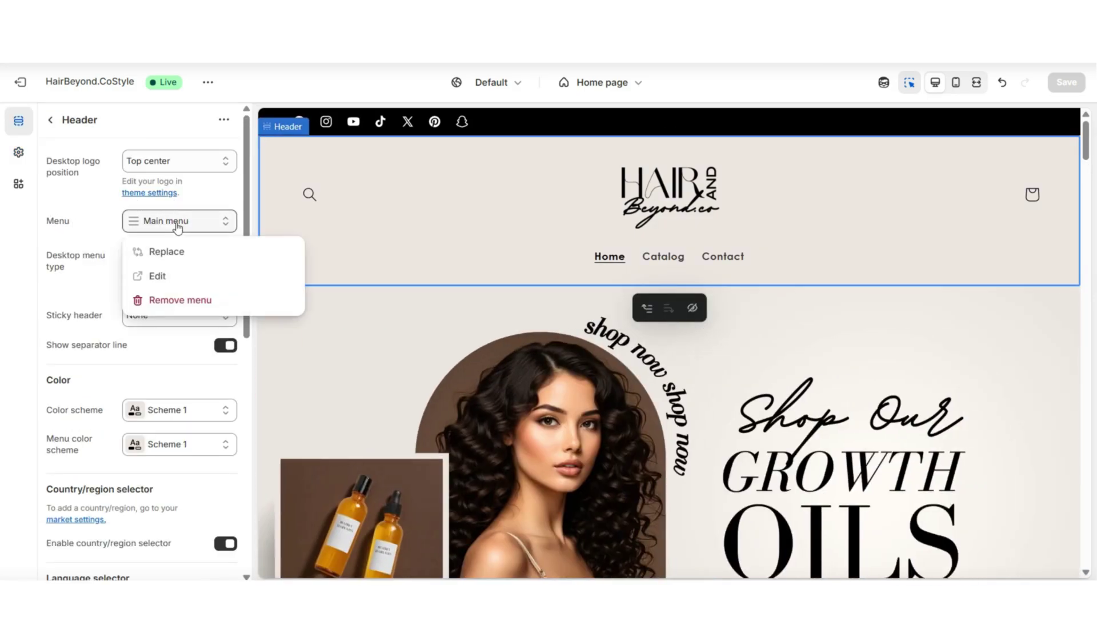
{"action": "left_click", "coordinate": [157, 277]}
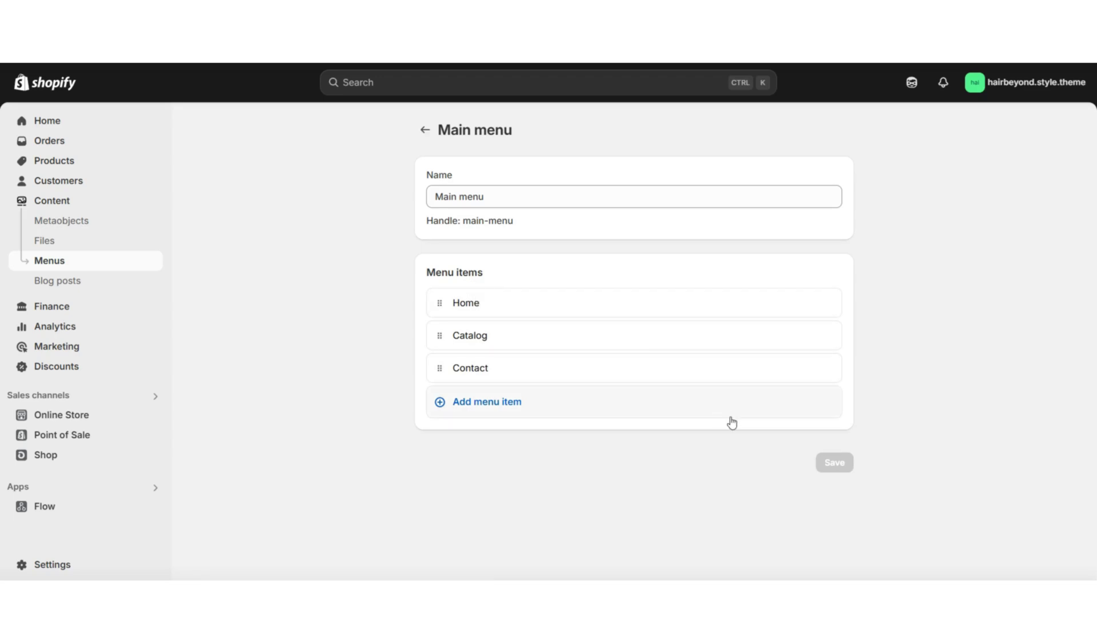
Add a menu item labelled FAQ's that links to the FAQ's page, and save the Main menu
{"action": "left_click", "coordinate": [495, 407]}
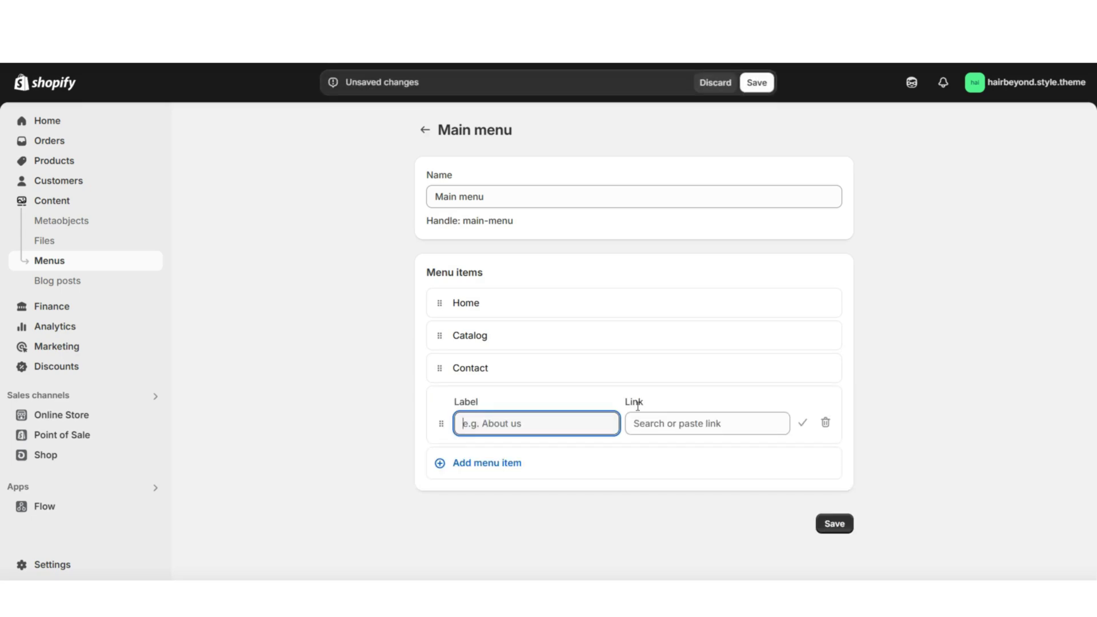
{"action": "left_click", "coordinate": [649, 421]}
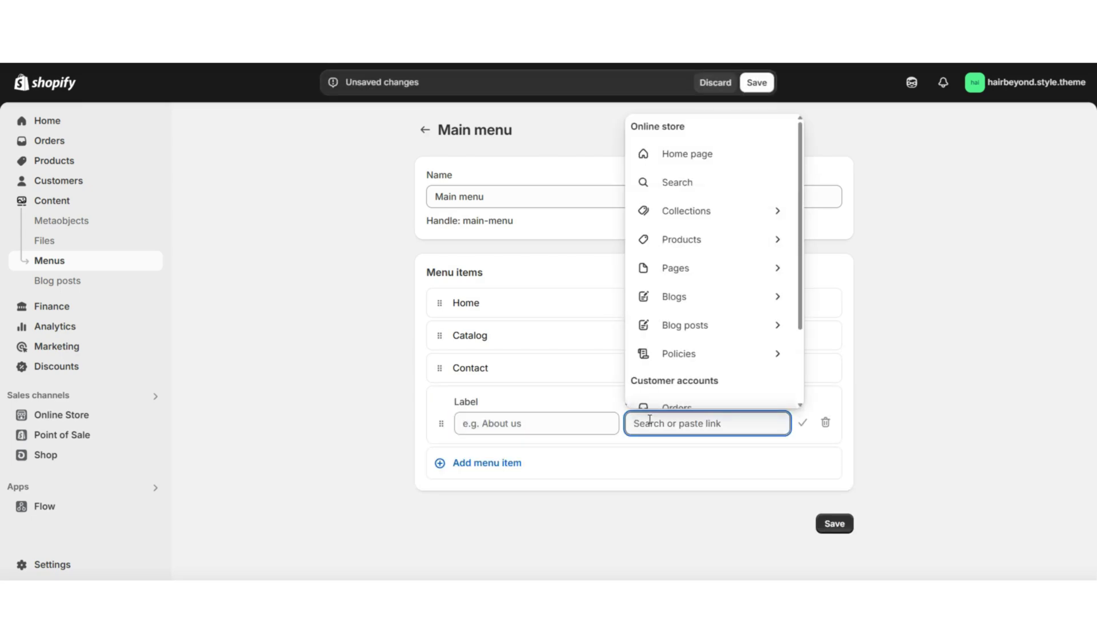
{"action": "left_click", "coordinate": [718, 277]}
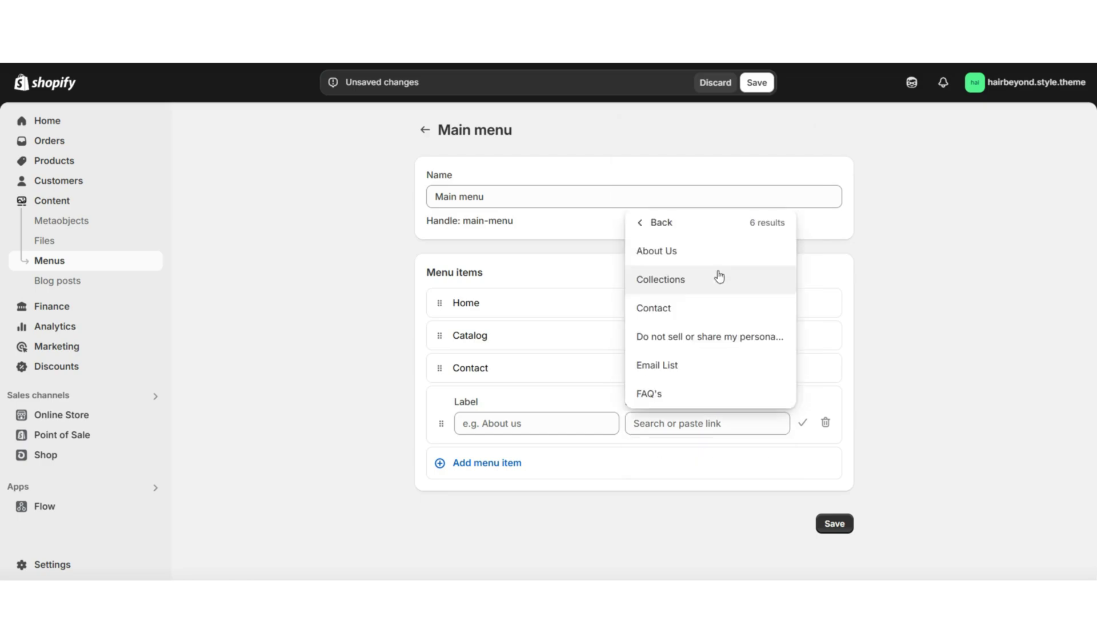
{"action": "left_click", "coordinate": [654, 401]}
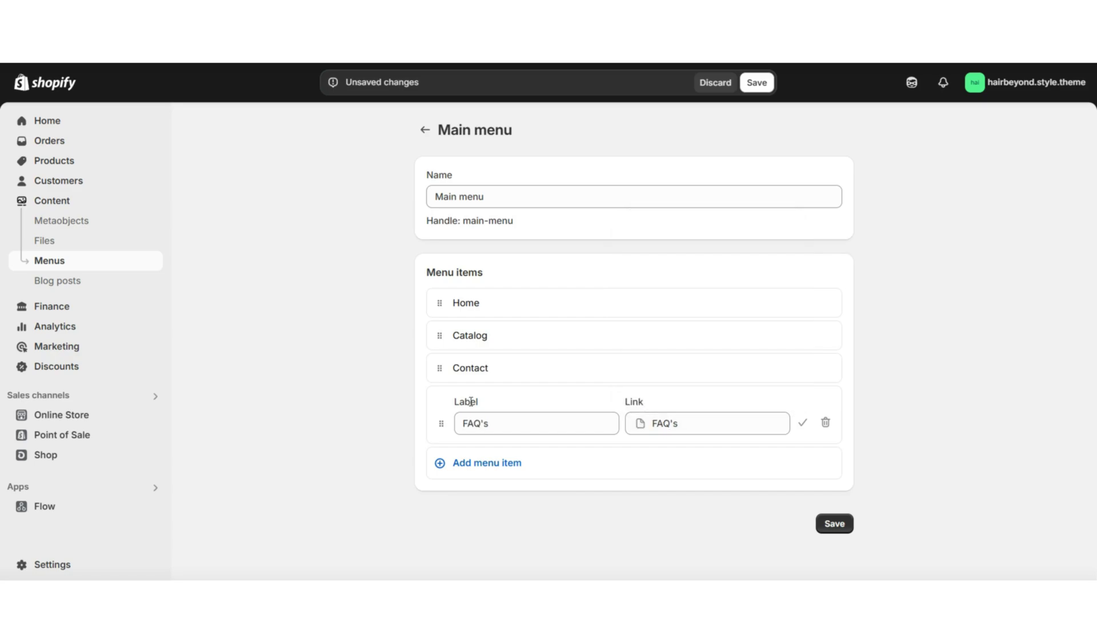
{"action": "left_click", "coordinate": [545, 423]}
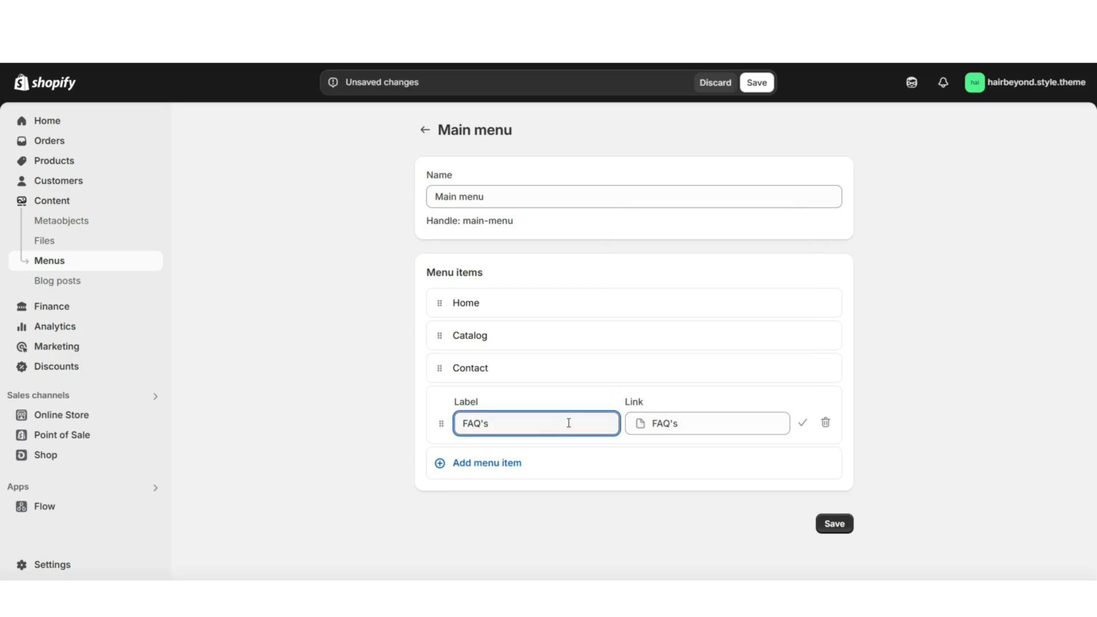
{"action": "left_click", "coordinate": [803, 424]}
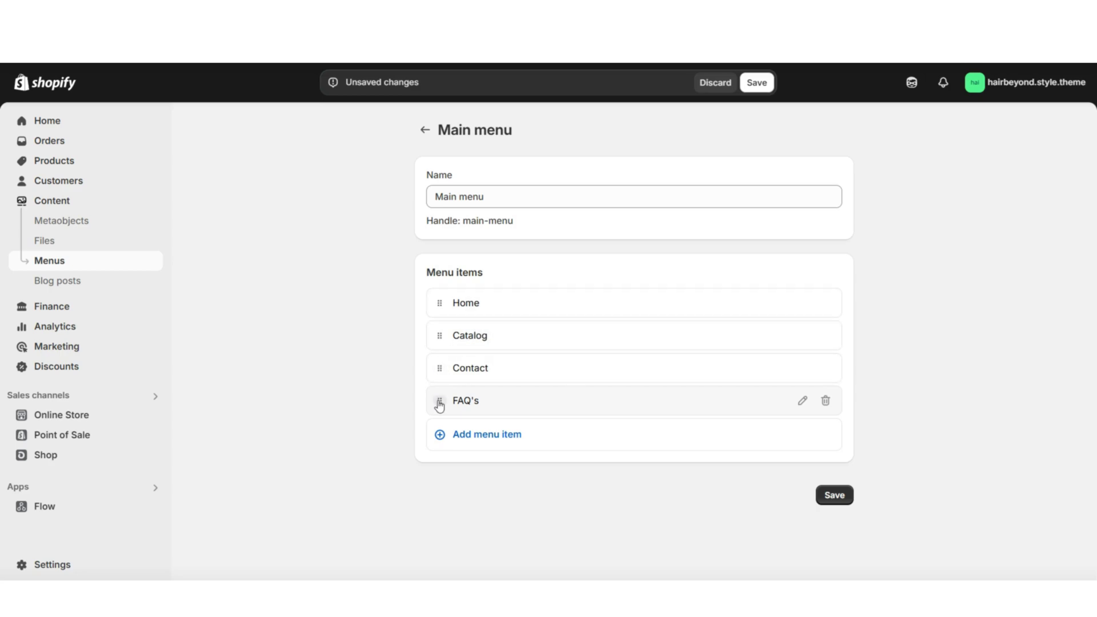
{"action": "left_click_drag", "start_coordinate": [439, 405], "coordinate": [404, 360]}
{"action": "left_click", "coordinate": [757, 83]}
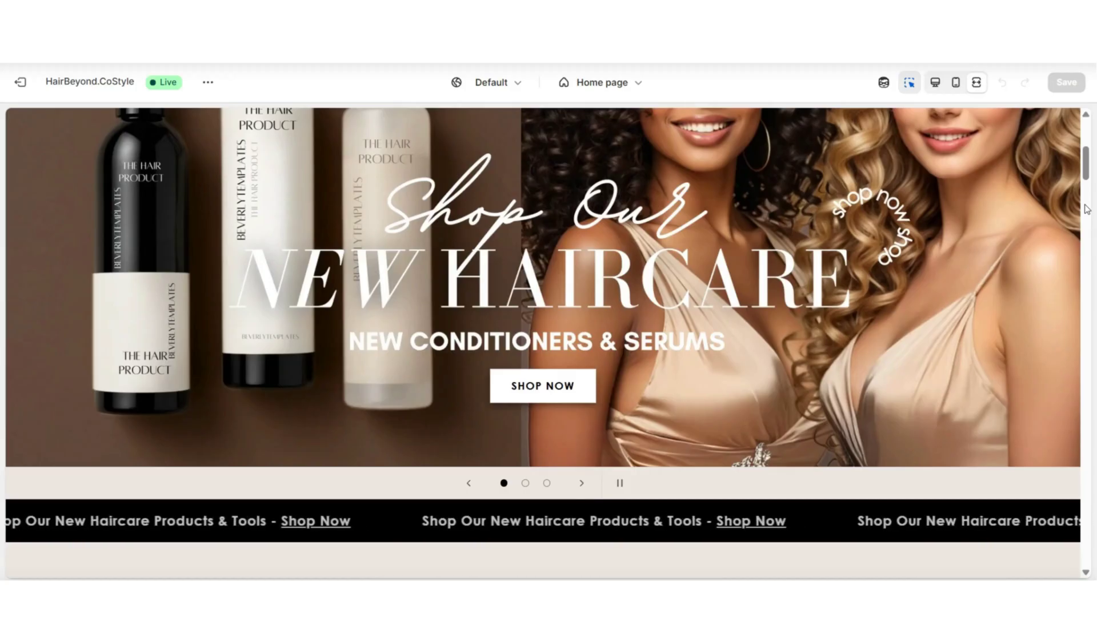
Test the FAQ's link in the home page header preview and look over the FAQ page it leads to
{"action": "scroll", "coordinate": [1087, 209], "scroll_direction": "up", "scroll_amount": 6}
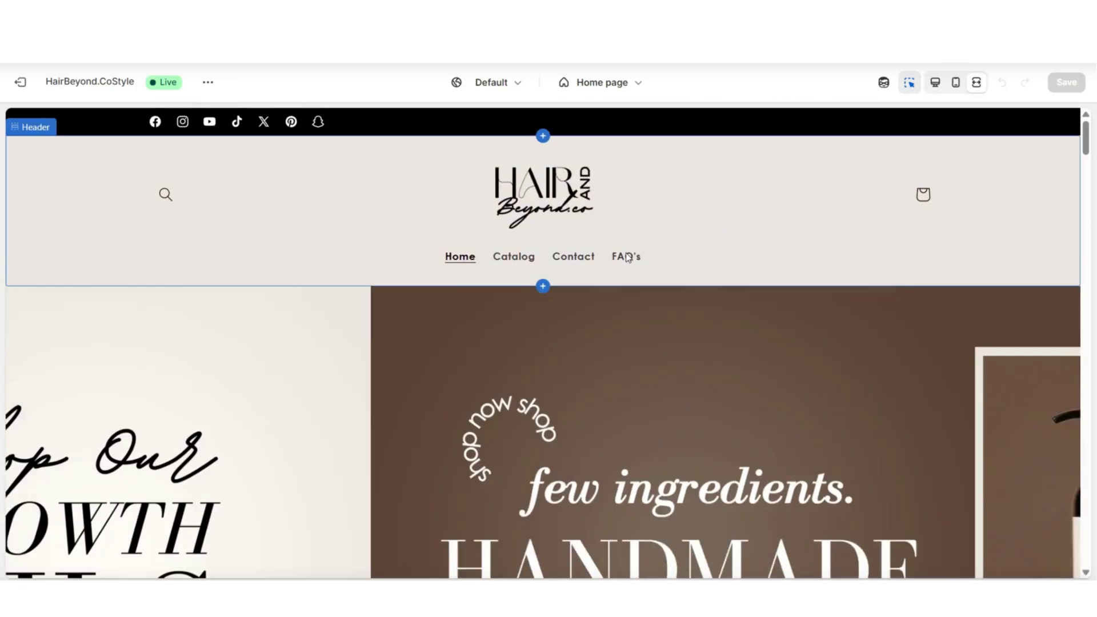
{"action": "left_click", "coordinate": [627, 257]}
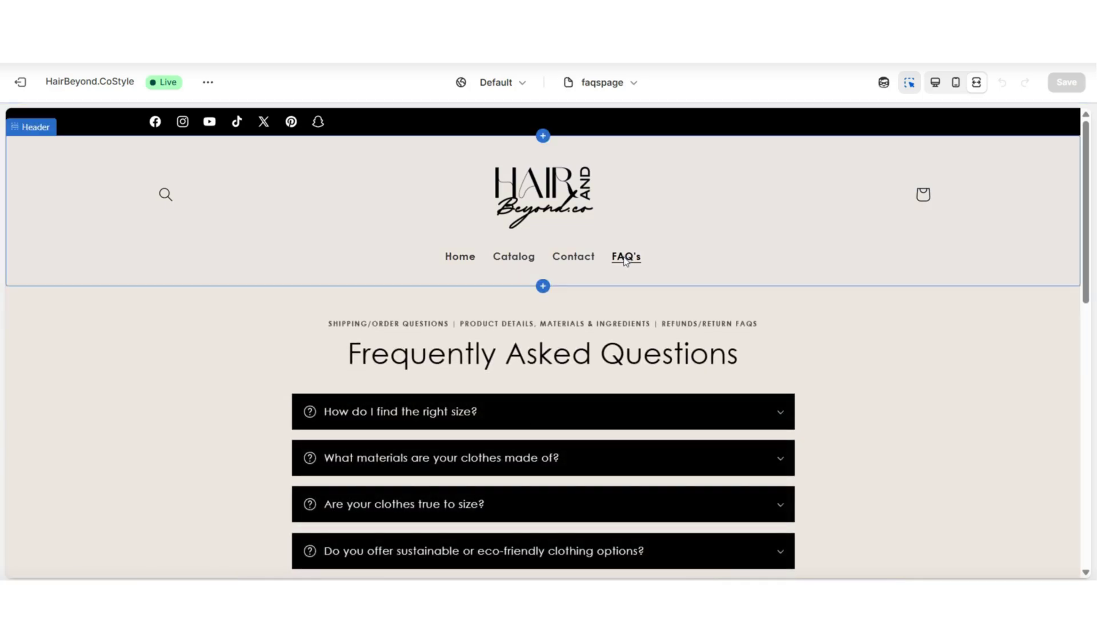
{"action": "left_click_drag", "start_coordinate": [1086, 229], "coordinate": [1086, 243]}
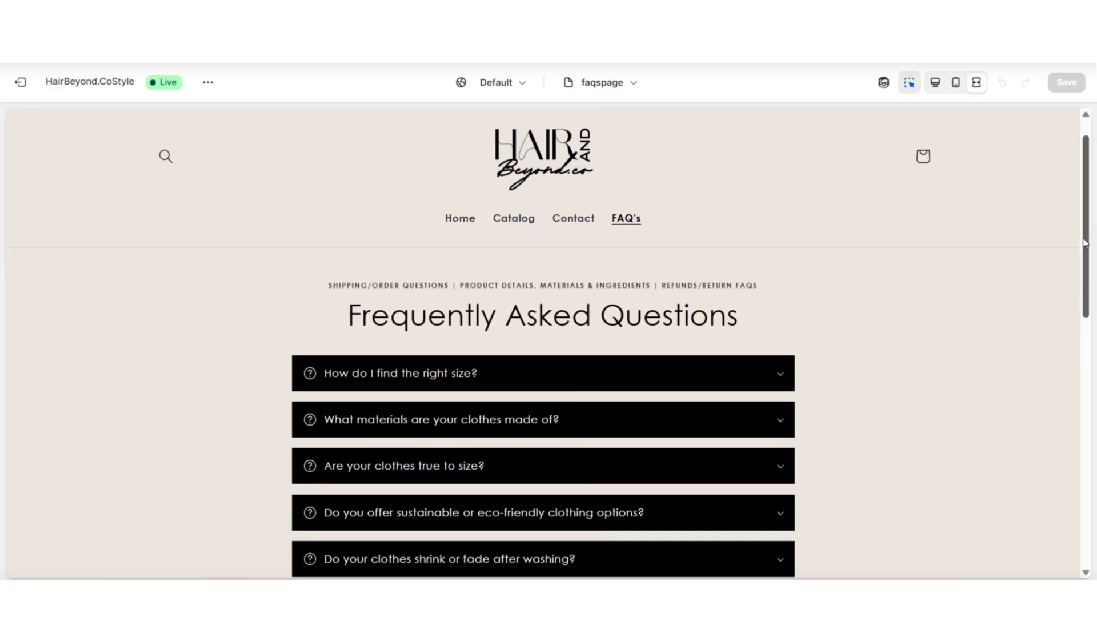
{"action": "scroll", "coordinate": [1086, 243], "scroll_direction": "down", "scroll_amount": 3}
{"action": "scroll", "coordinate": [1089, 243], "scroll_direction": "up", "scroll_amount": 4}
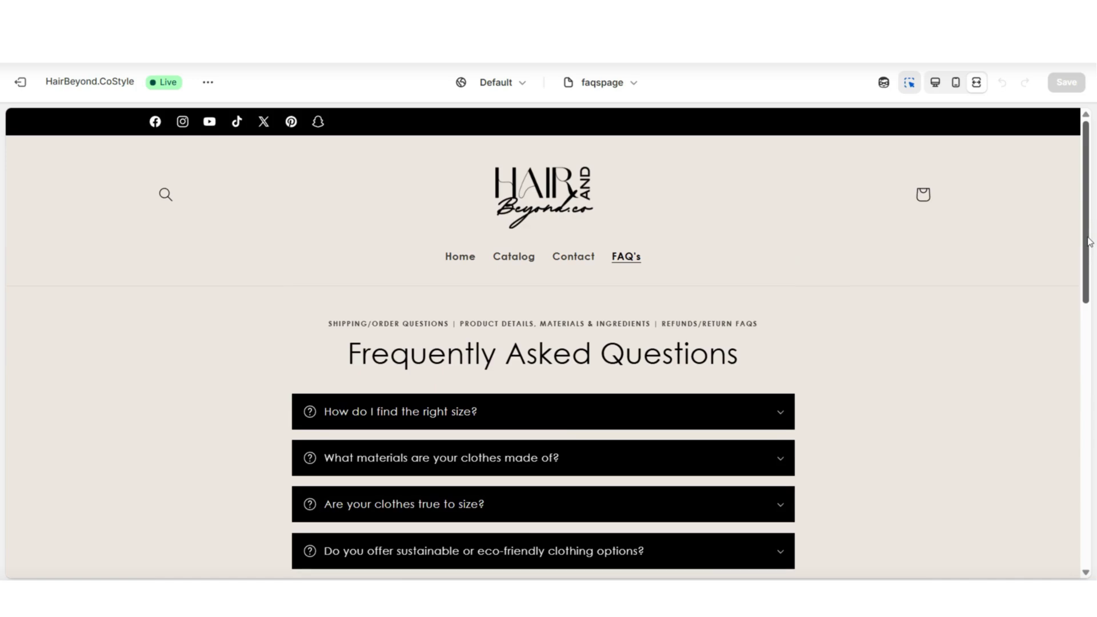
View the live store outside the theme editor and follow the FAQ's link in its header
{"action": "left_click", "coordinate": [208, 83]}
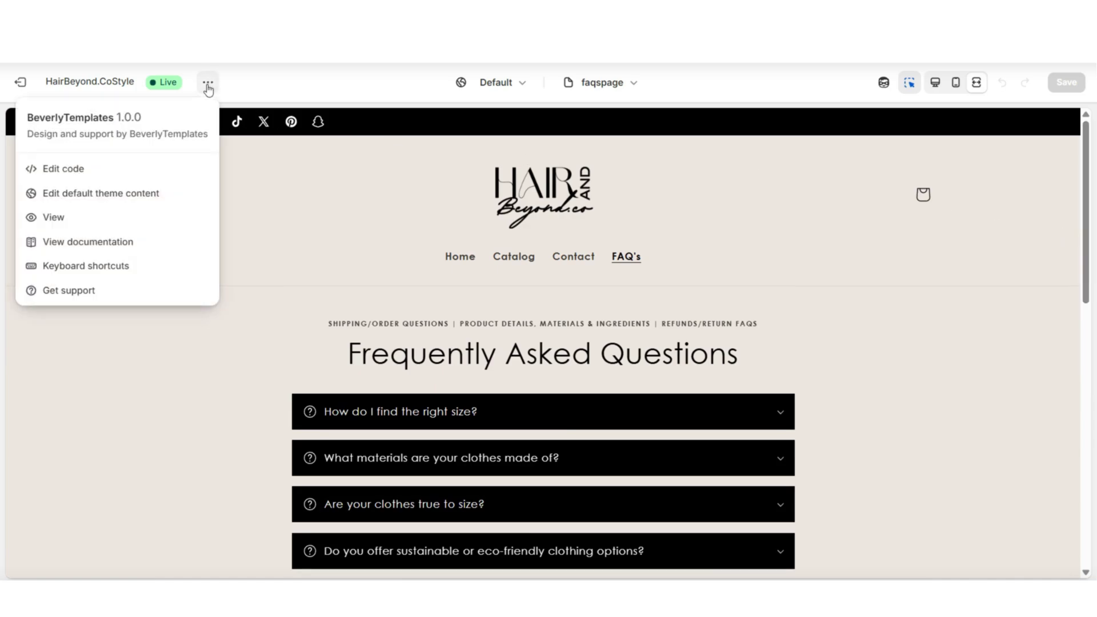
{"action": "left_click", "coordinate": [55, 219]}
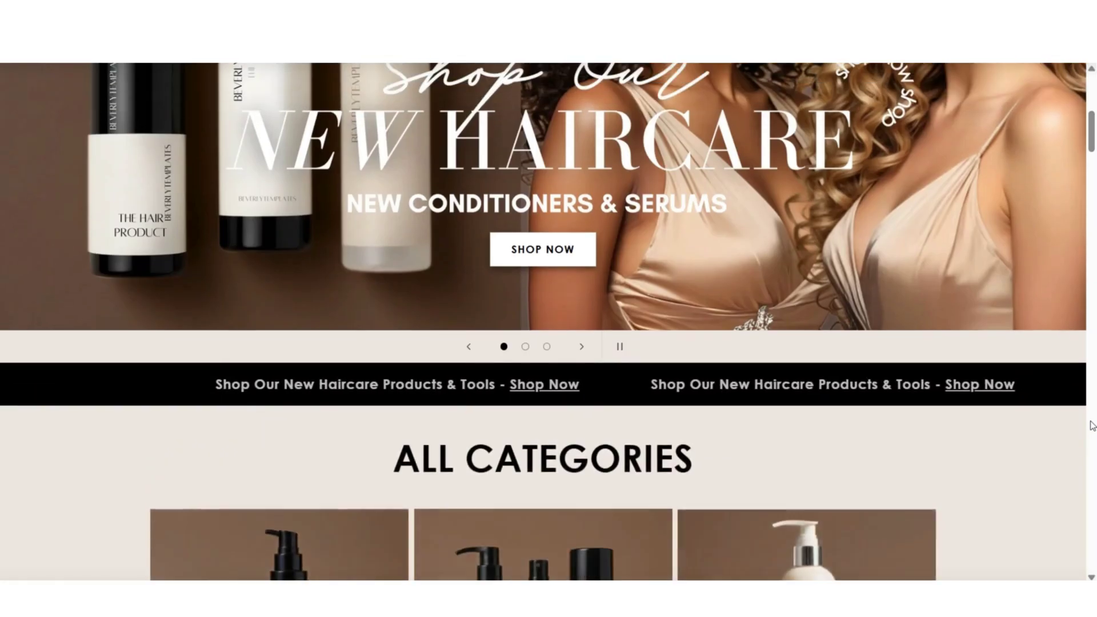
{"action": "scroll", "coordinate": [1091, 426], "scroll_direction": "up", "scroll_amount": 5}
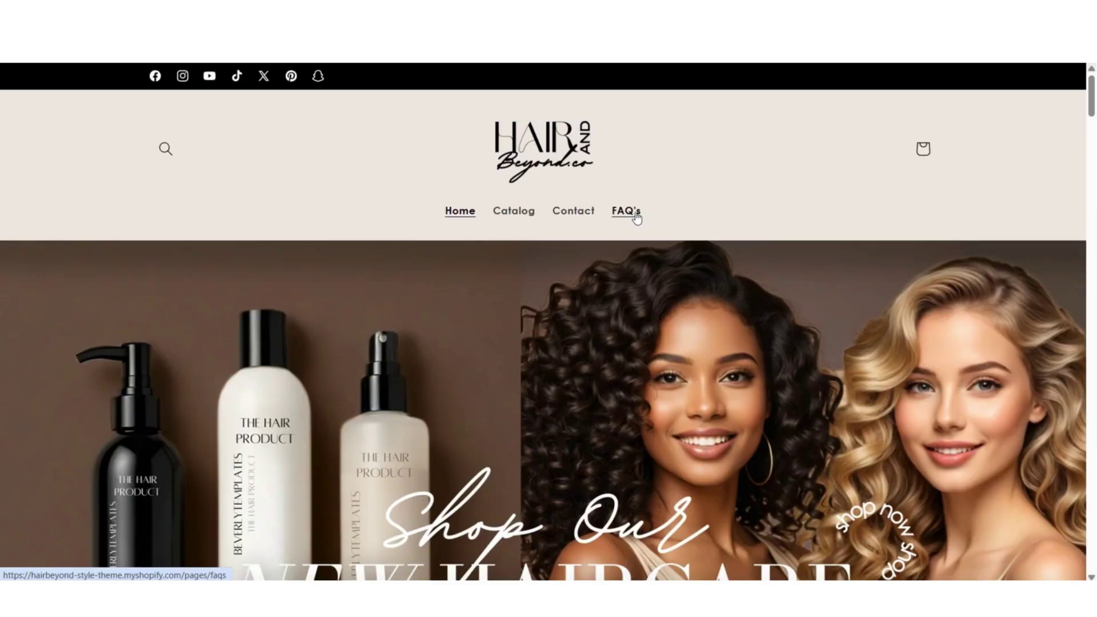
{"action": "left_click", "coordinate": [637, 218]}
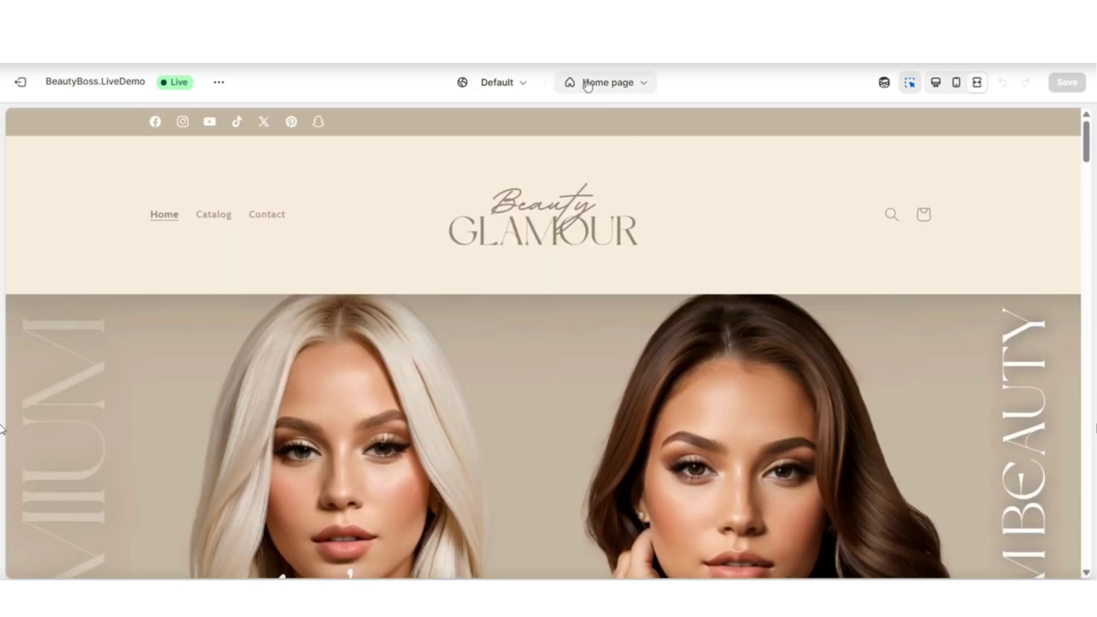
Open the faqspage template in the BeautyBoss.LiveDemo theme and examine its FAQ page layout
{"action": "left_click", "coordinate": [603, 83]}
{"action": "left_click", "coordinate": [627, 358]}
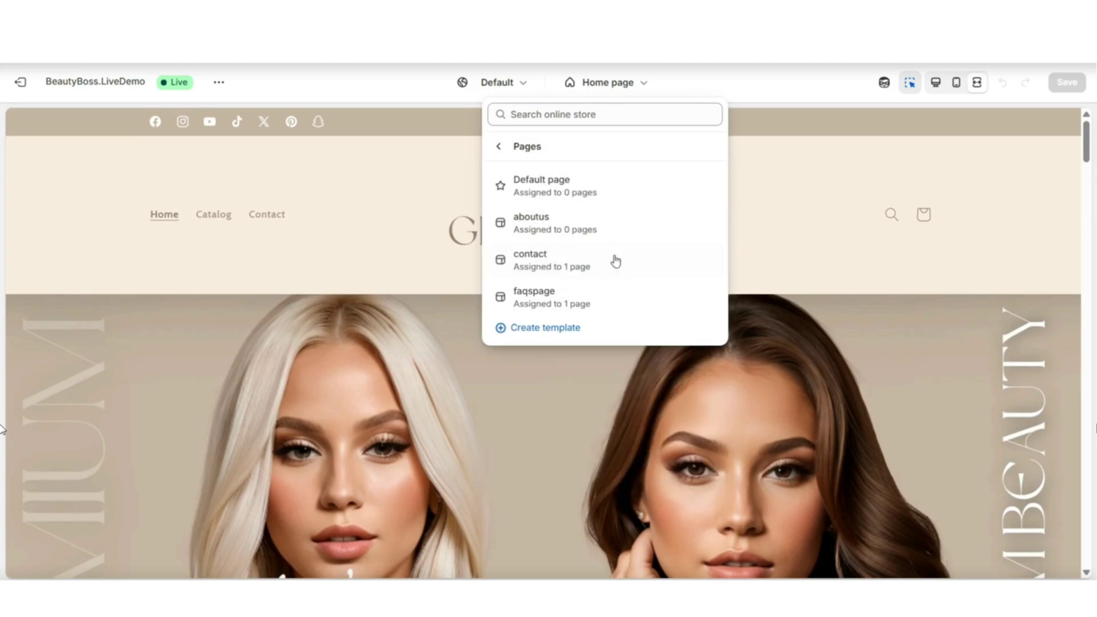
{"action": "left_click", "coordinate": [549, 294]}
{"action": "scroll", "coordinate": [1090, 250], "scroll_direction": "down", "scroll_amount": 3}
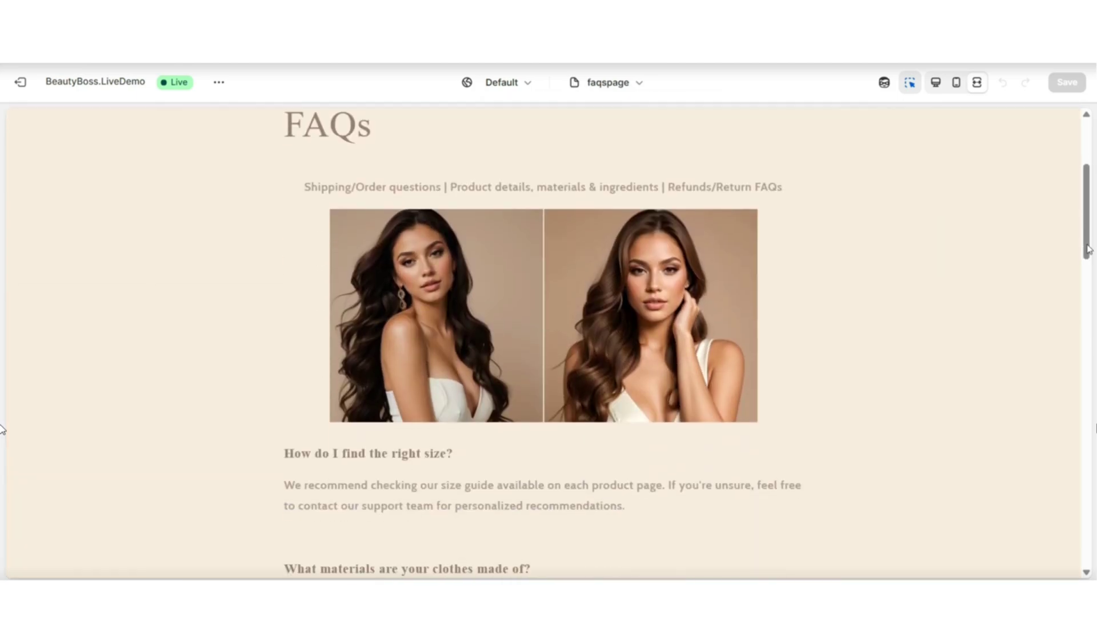
Read through the sizing, materials and remaining question entries further down the FAQ page preview
{"action": "scroll", "coordinate": [1089, 250], "scroll_direction": "down", "scroll_amount": 7}
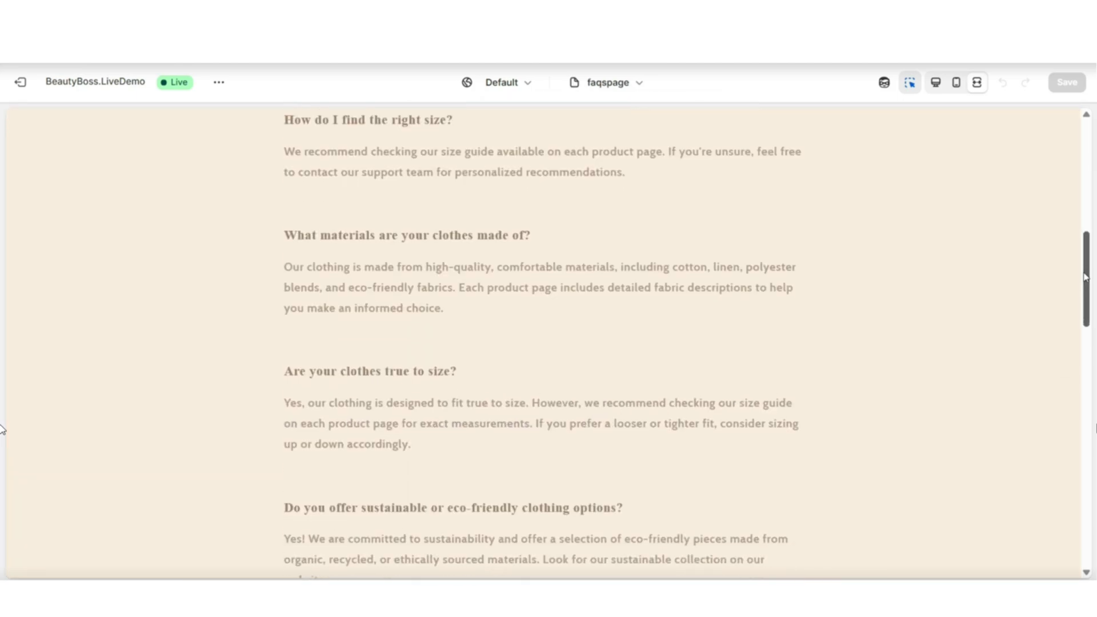
{"action": "left_click_drag", "start_coordinate": [1085, 289], "coordinate": [1088, 379]}
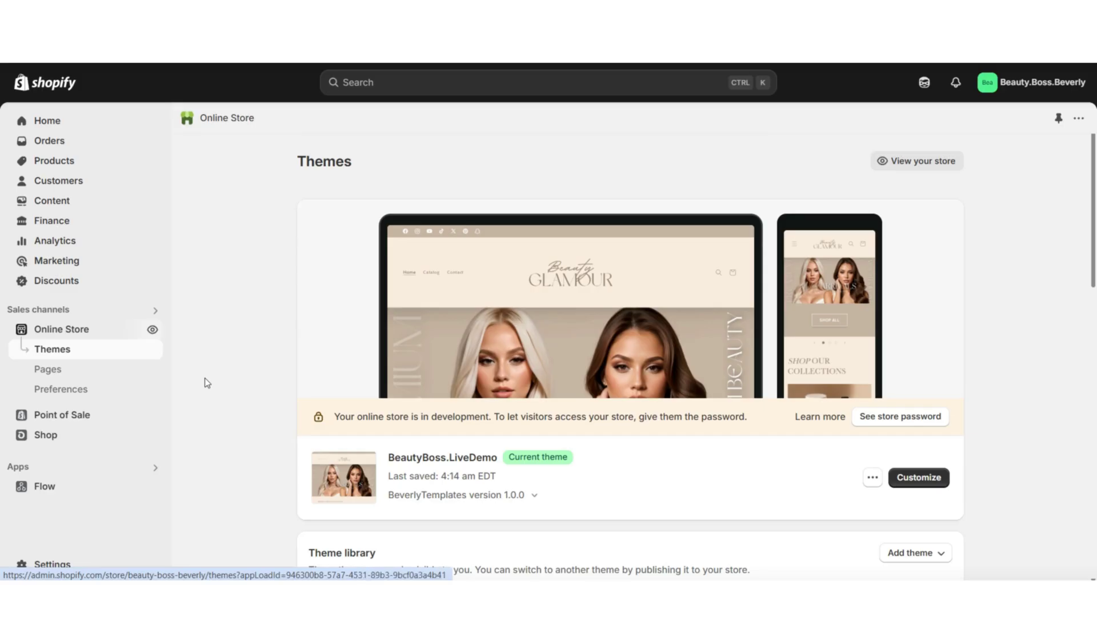
Add a new online store page titled FAQs with its visibility set to Visible
{"action": "left_click", "coordinate": [134, 377]}
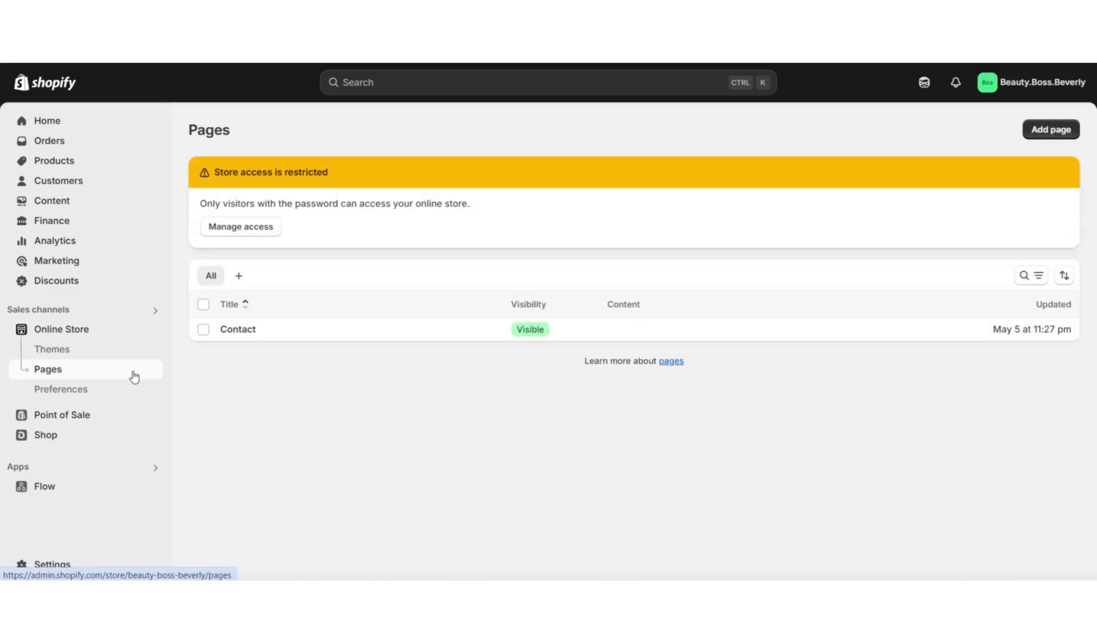
{"action": "left_click", "coordinate": [1038, 135]}
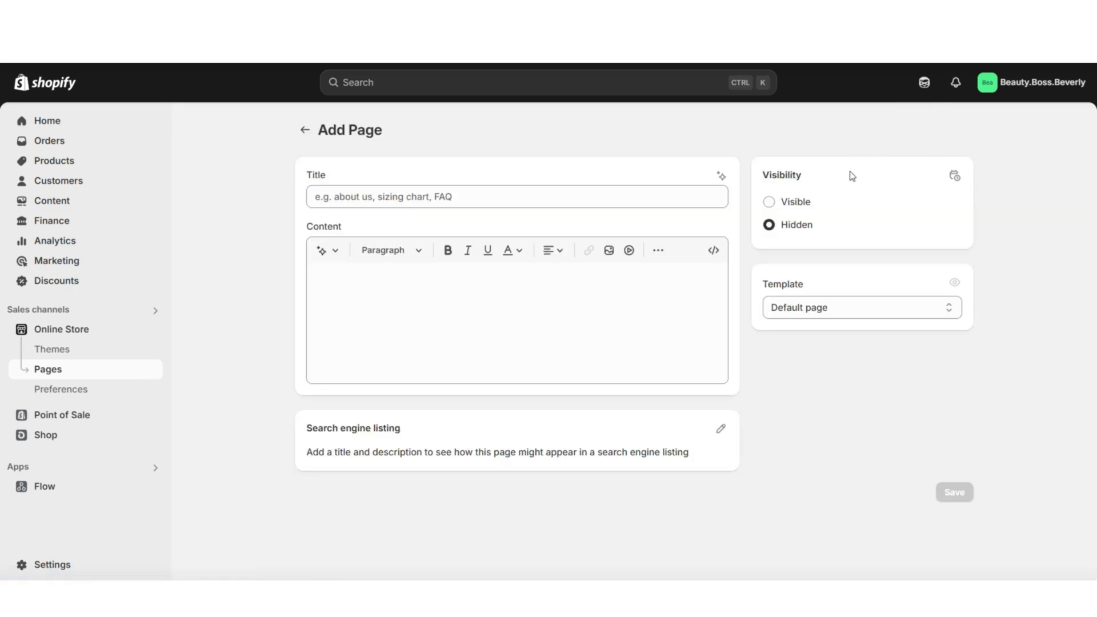
{"action": "left_click", "coordinate": [651, 188]}
{"action": "type", "text": "FAQs"}
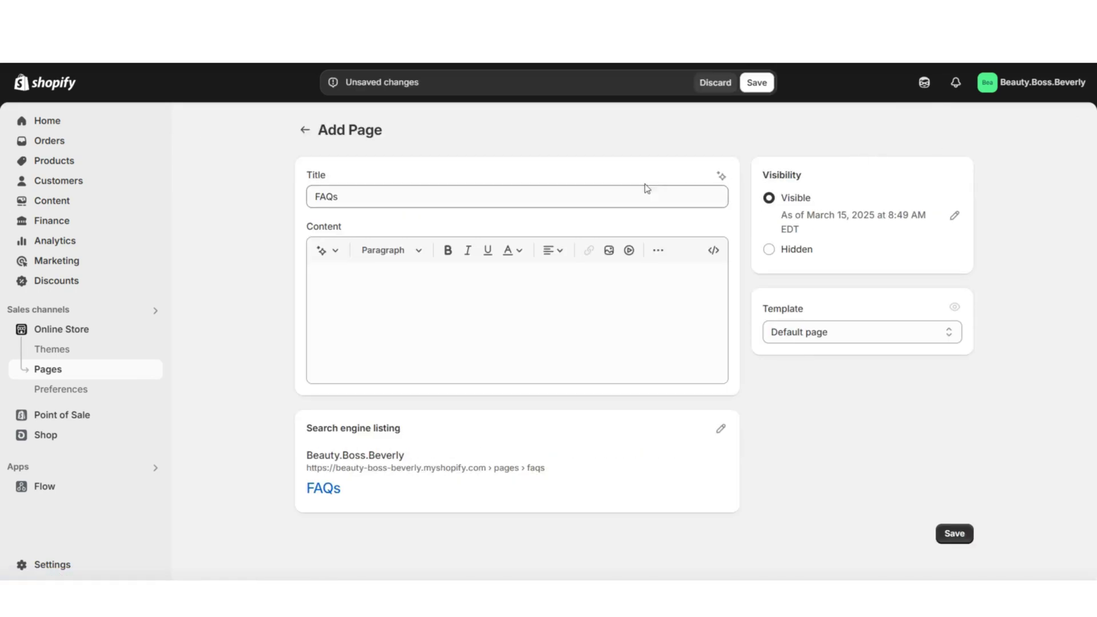
{"action": "left_click", "coordinate": [743, 199]}
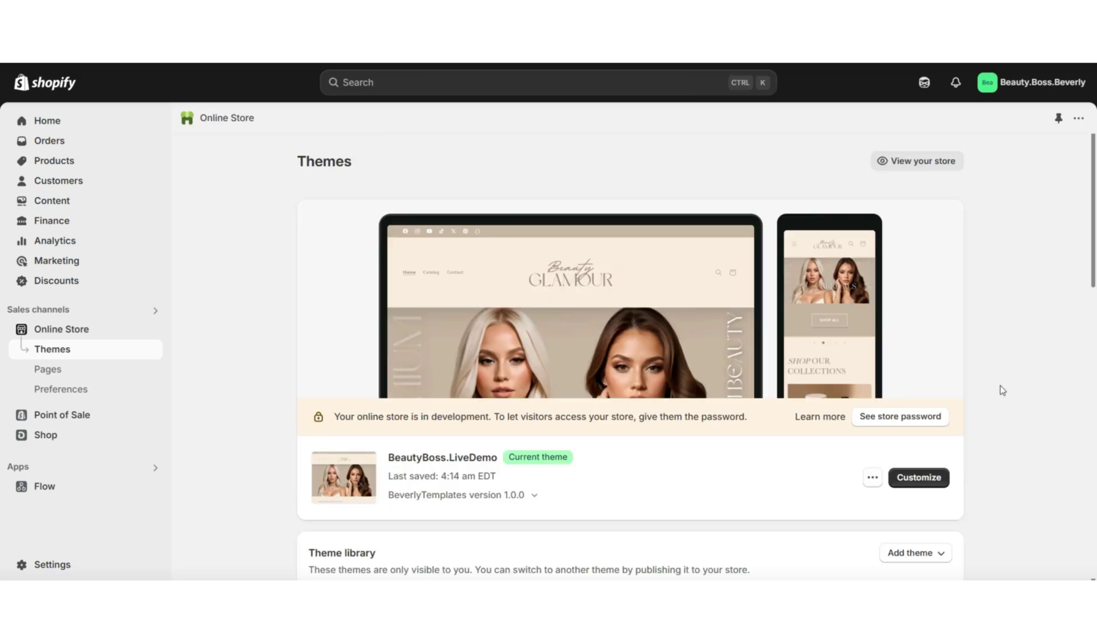
Open the BeautyBoss.LiveDemo theme for customizing and create the faqspage page template
{"action": "left_click", "coordinate": [938, 479]}
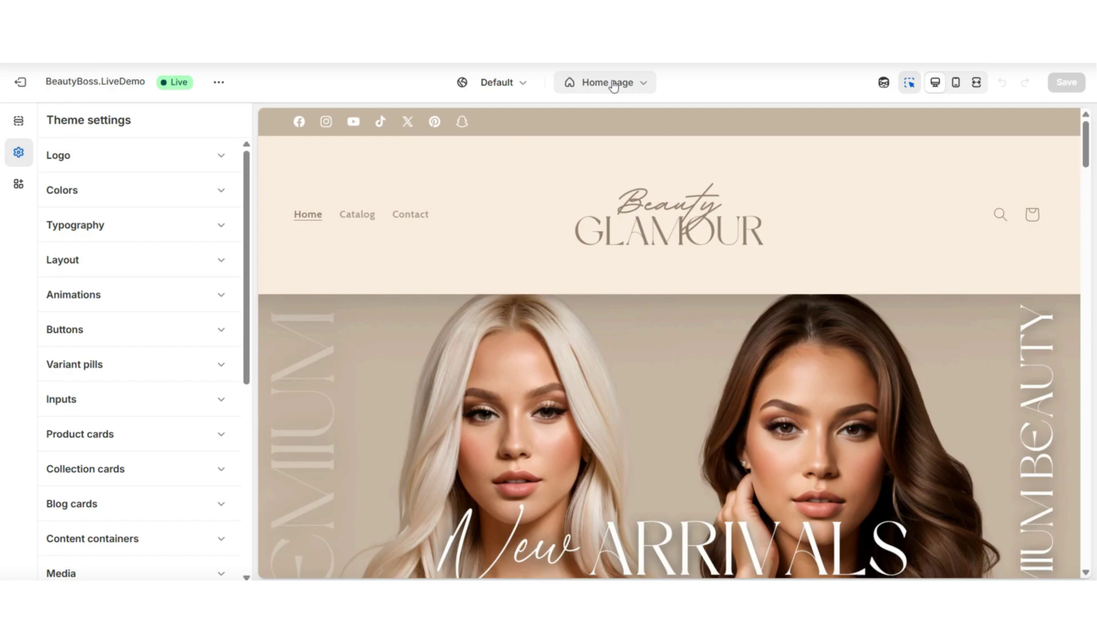
{"action": "left_click", "coordinate": [614, 87]}
{"action": "left_click", "coordinate": [527, 358]}
{"action": "left_click", "coordinate": [572, 296]}
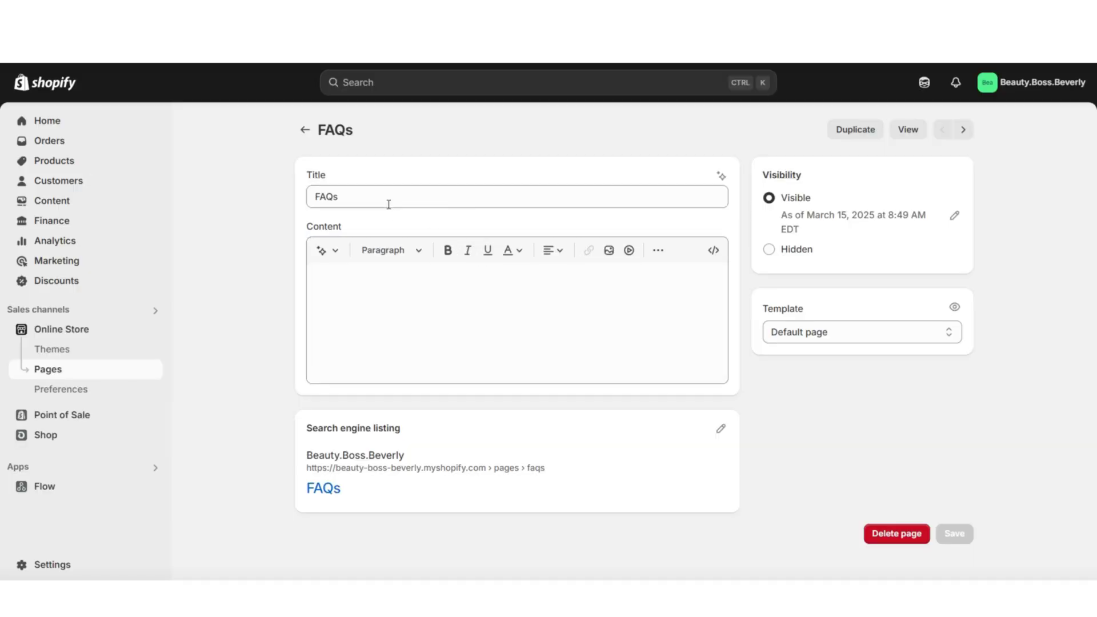
Assign the faqspage template to the FAQs page and save the page
{"action": "left_click", "coordinate": [795, 332]}
{"action": "left_click", "coordinate": [799, 402]}
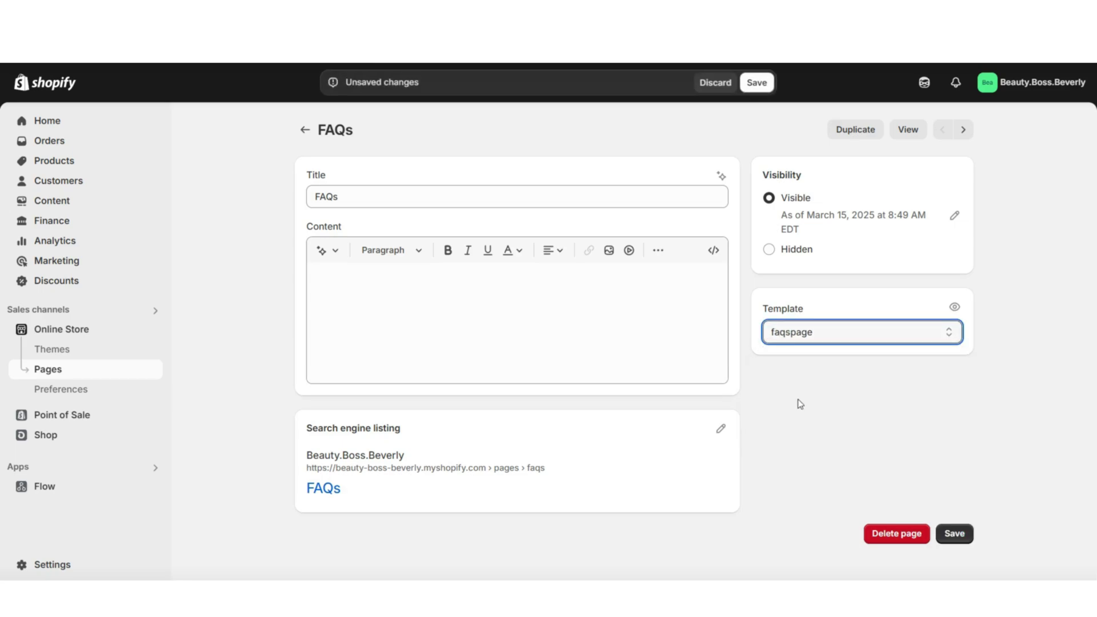
{"action": "left_click", "coordinate": [756, 82]}
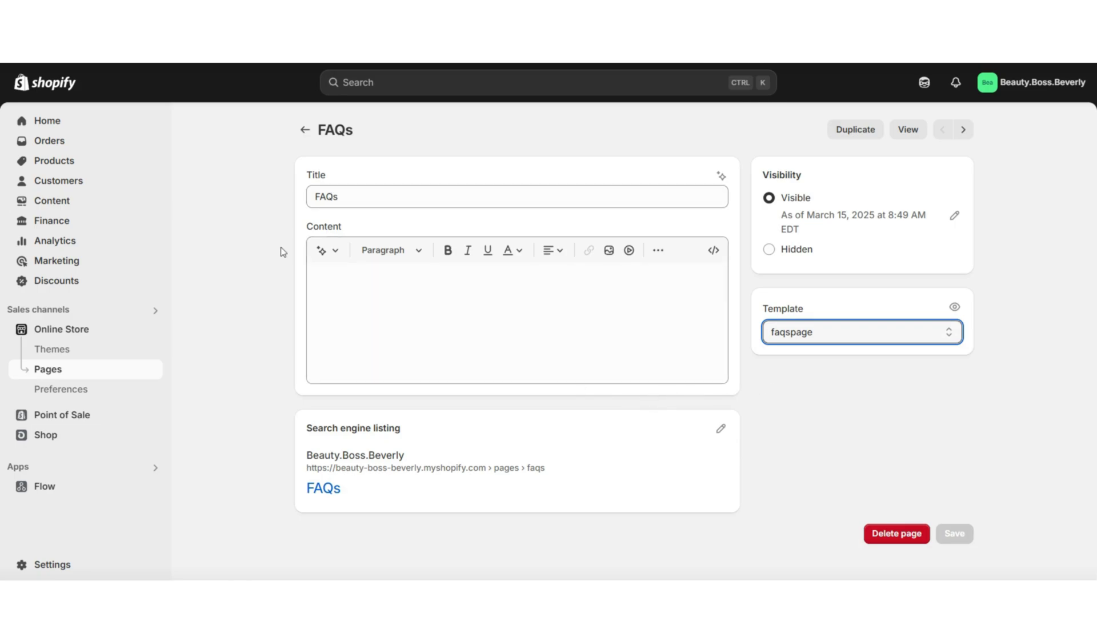
{"action": "left_click", "coordinate": [283, 282]}
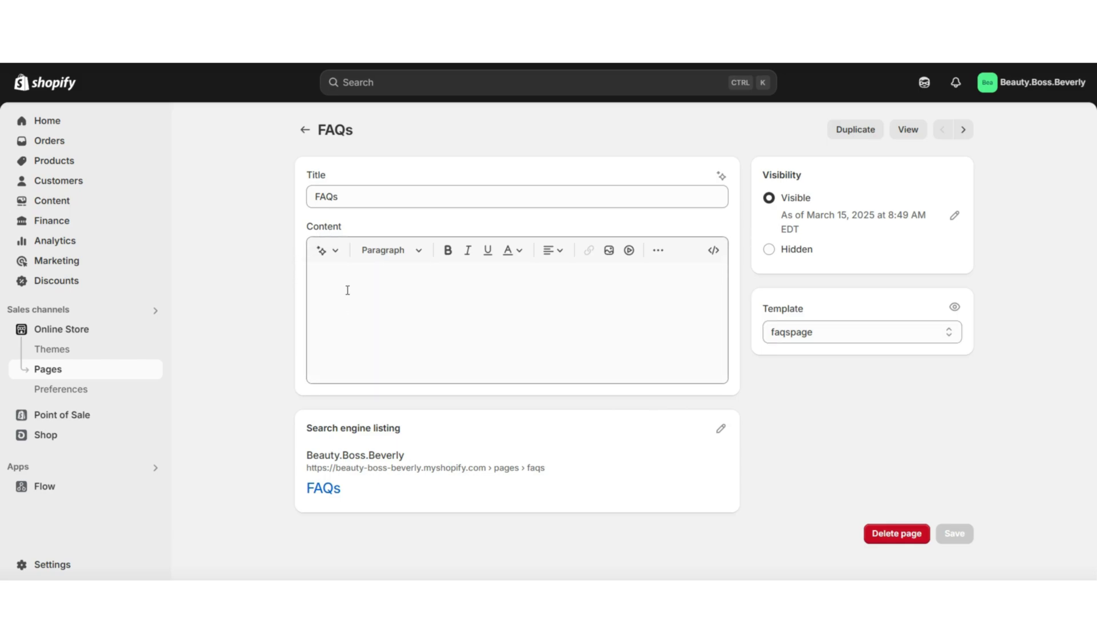
Look over the content editor's text colour, alignment and additional formatting options
{"action": "left_click", "coordinate": [508, 252]}
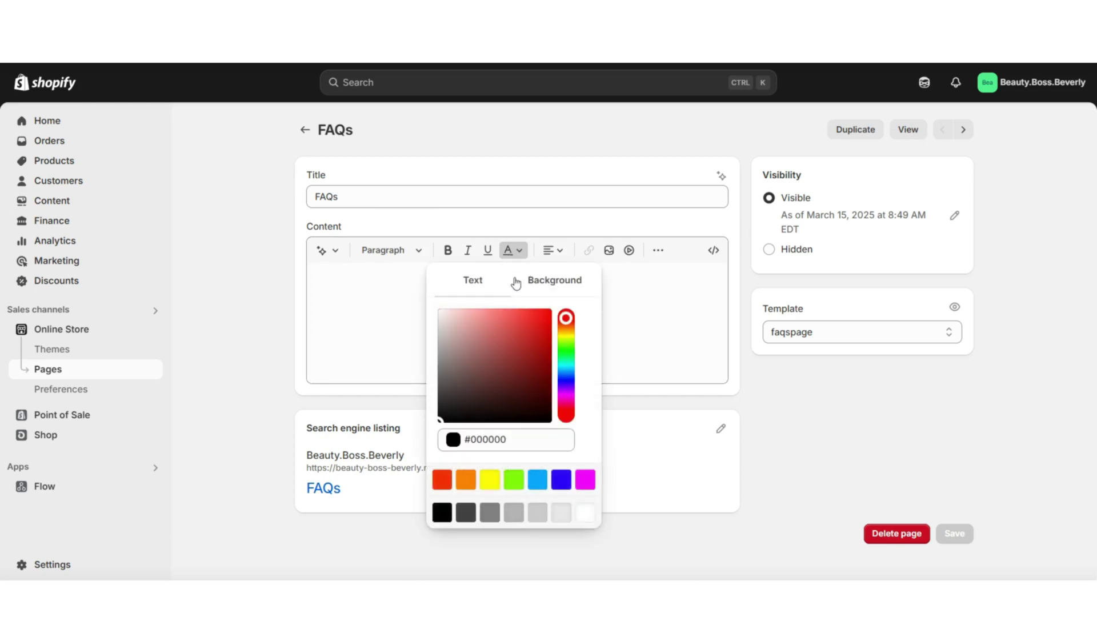
{"action": "left_click", "coordinate": [553, 251]}
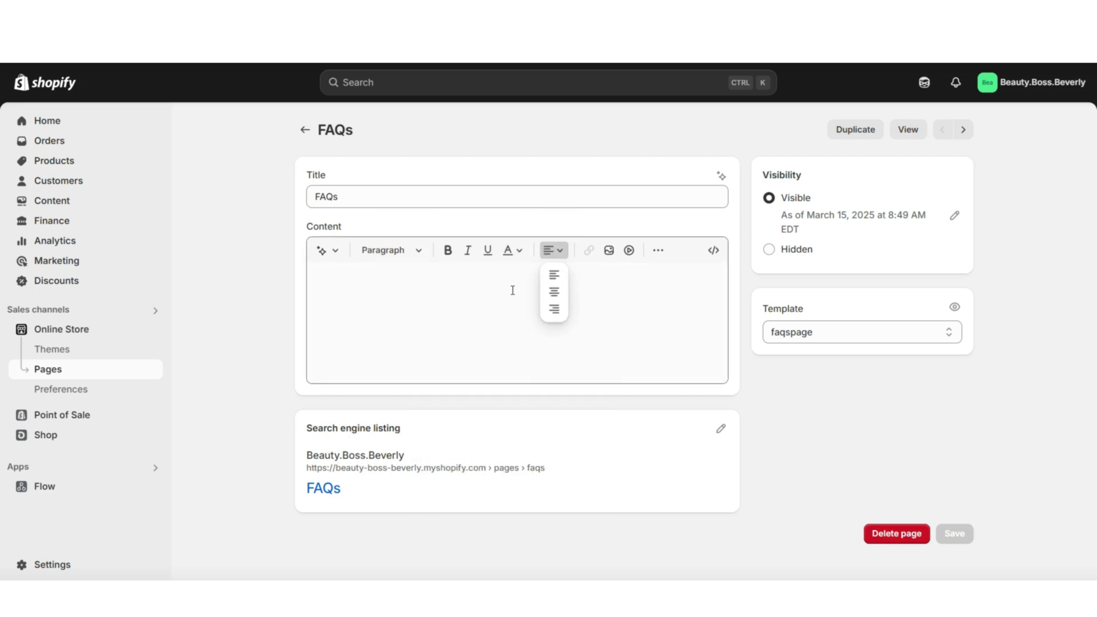
{"action": "left_click", "coordinate": [594, 269]}
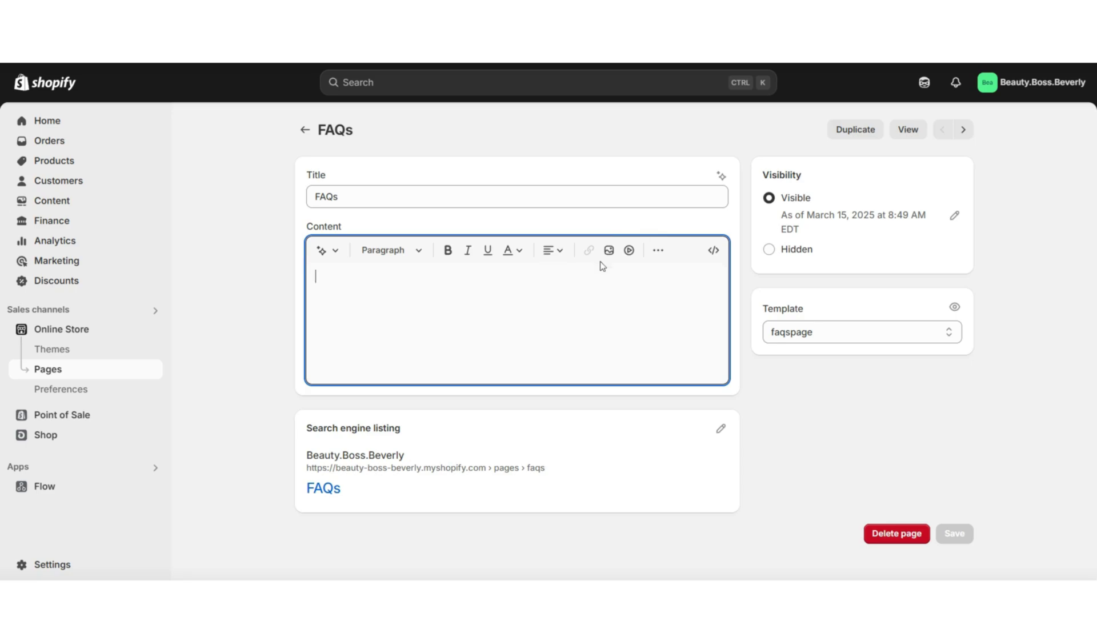
{"action": "left_click", "coordinate": [672, 241]}
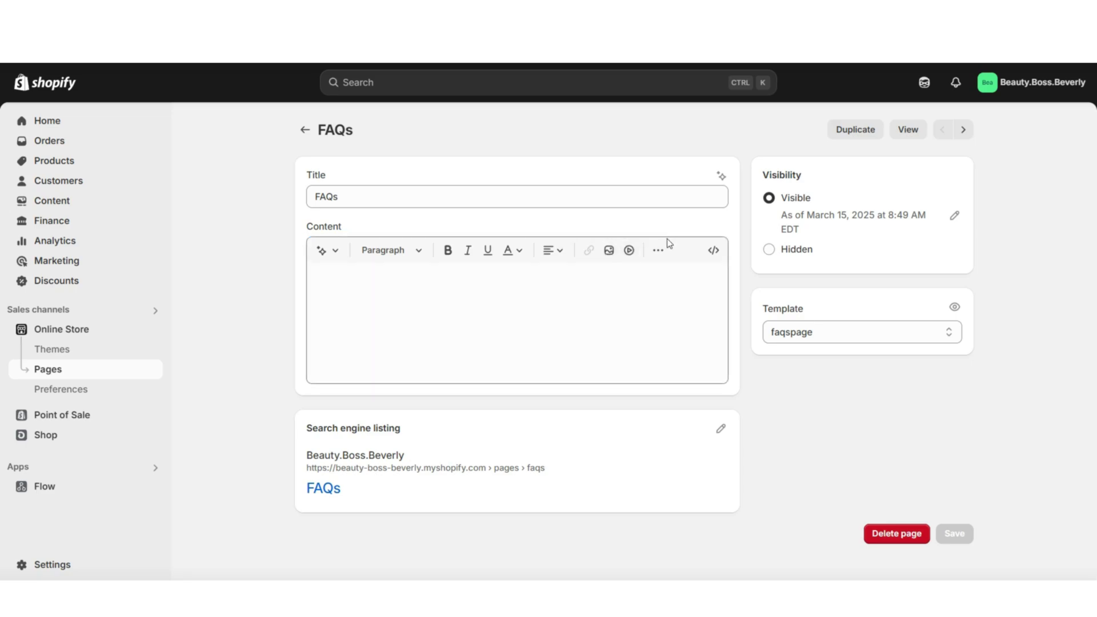
{"action": "left_click", "coordinate": [658, 251]}
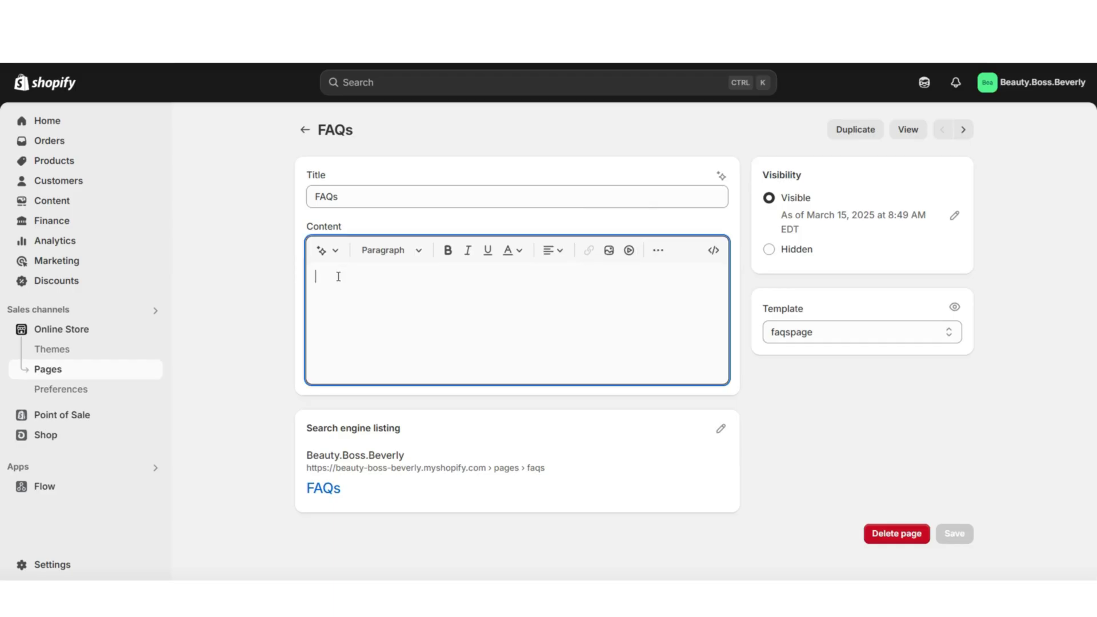
Paste "Shipping/Order questions | Product details, materials & ingredients | Refunds/Return FAQs" into the FAQs page content and centre it
{"action": "right_click", "coordinate": [338, 277]}
{"action": "left_click", "coordinate": [368, 419]}
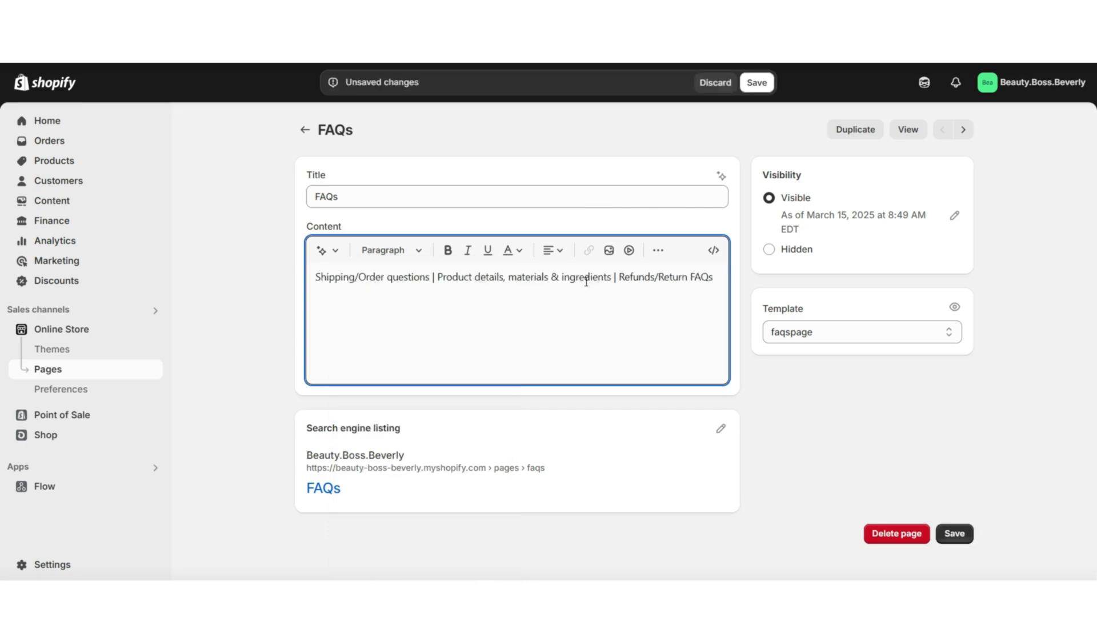
{"action": "key", "text": "ctrl+a"}
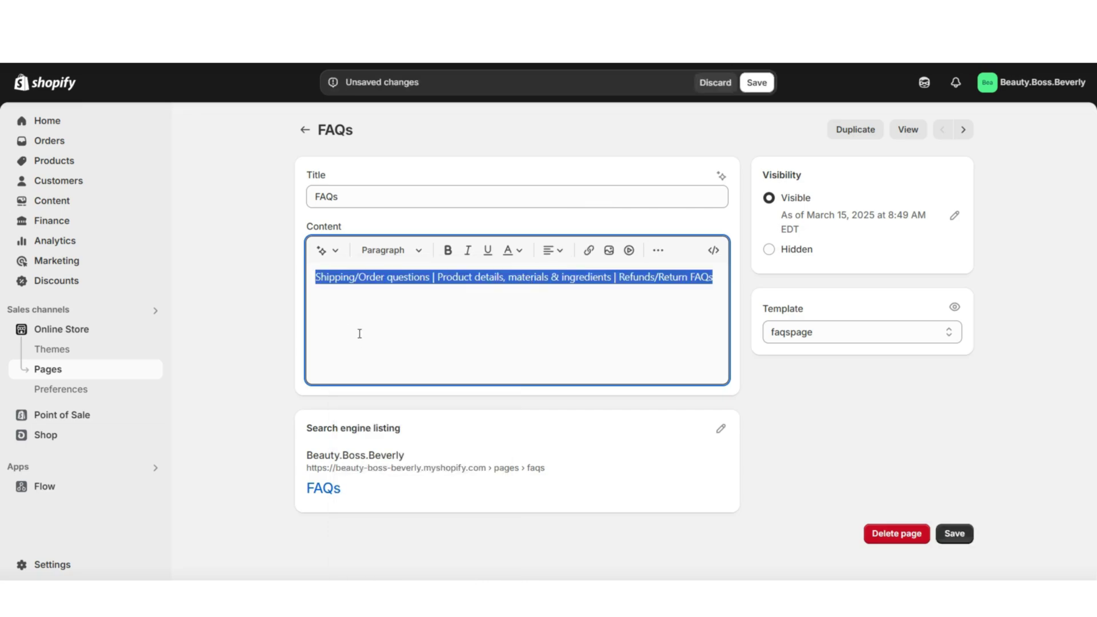
{"action": "left_click", "coordinate": [553, 250]}
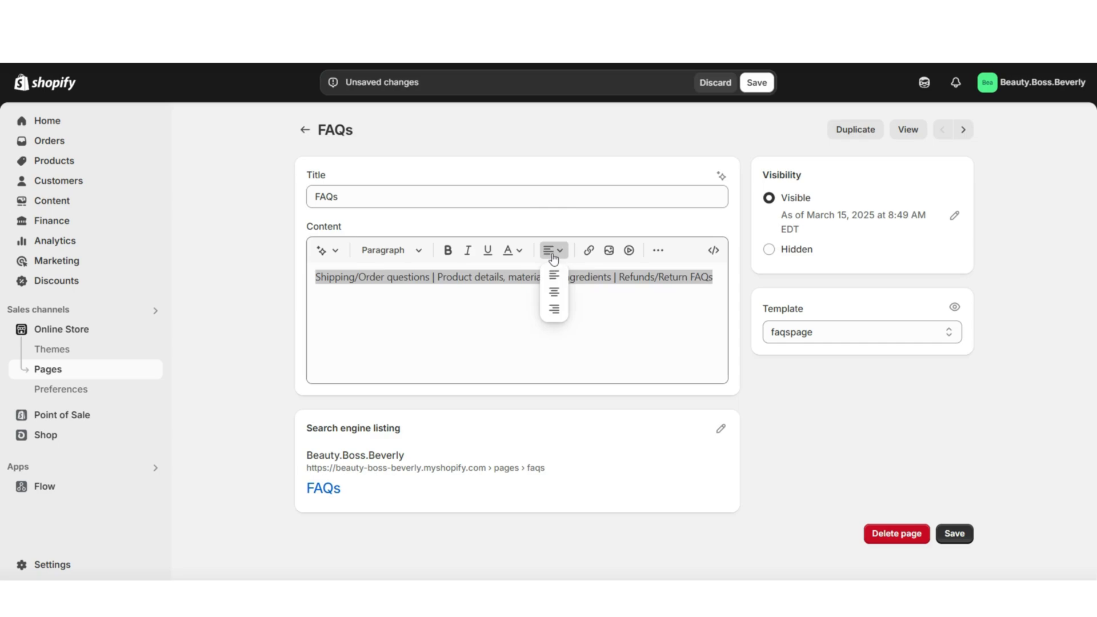
{"action": "left_click", "coordinate": [554, 286]}
{"action": "left_click", "coordinate": [553, 250]}
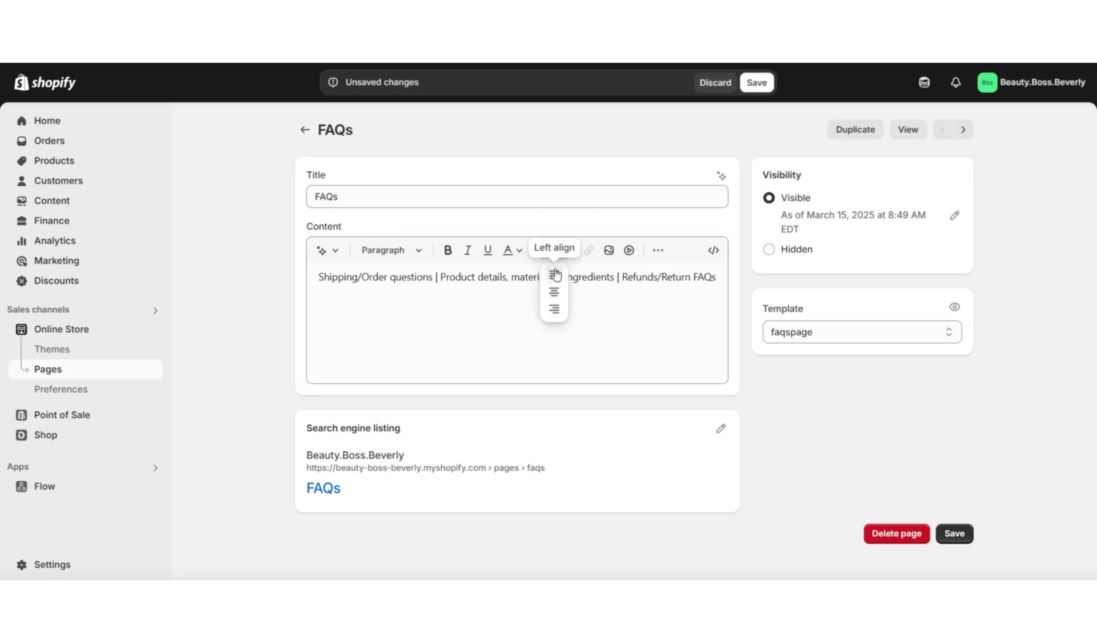
{"action": "left_click", "coordinate": [555, 273]}
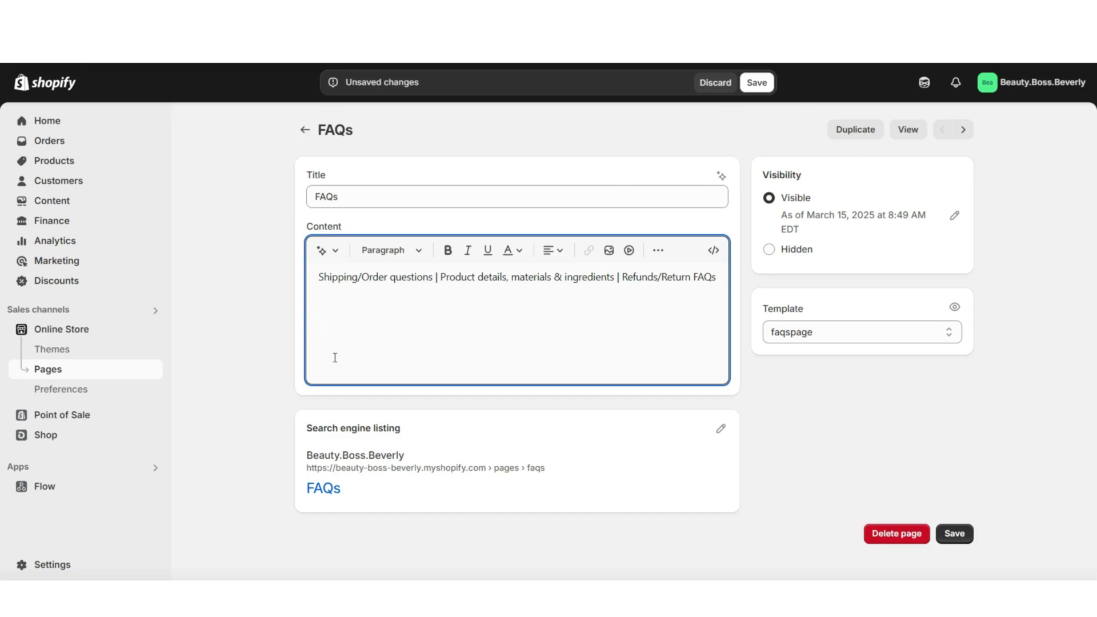
Insert the clothing questions and answers below the centred line and format "How do I find the right size?" as bold Heading 3
{"action": "type", "text": "How do I find the right size?  We recommend checking our size guide available on each product page. If you're unsure, feel free to contact our support team for personalized recommendations.   What materials are your clothes made of?  Our clothing is made from high-quality, comfortable materials, including cotton, linen, polyester blends, and eco-friendly fabrics. Each product page includes detailed fabric descriptions to help you make an informed choice.   Are your clothes true to size?  Yes, our clothing is designed to fit true to size. However, we recommend checking our size guide on each product page for exact measurements. If you prefer a looser or tighter fit, consider sizing up or down accordingly."}
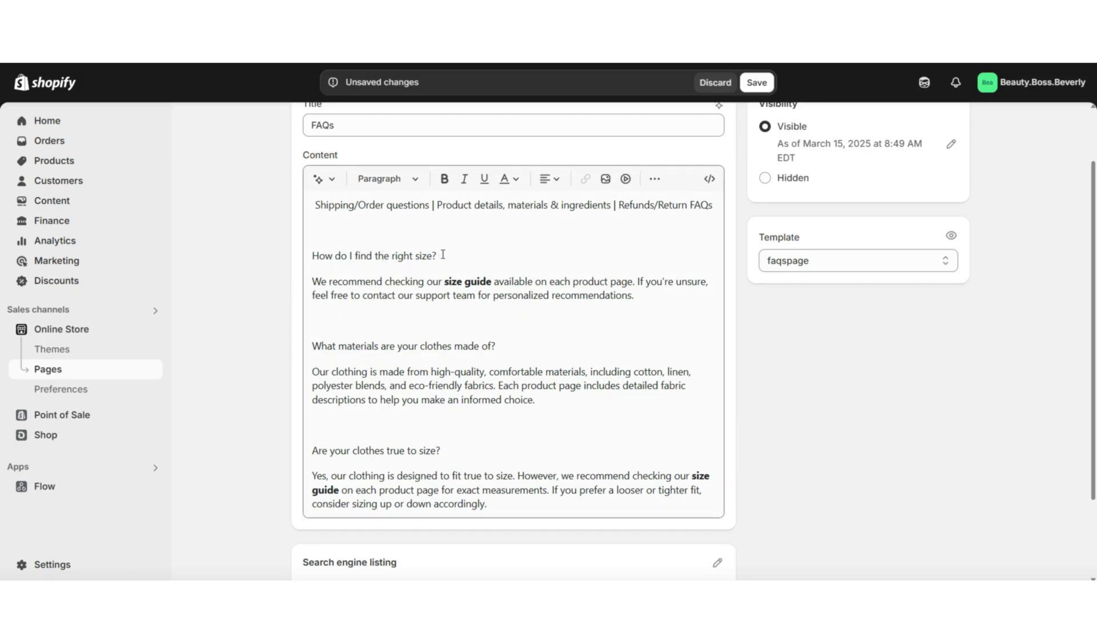
{"action": "left_click_drag", "start_coordinate": [443, 255], "coordinate": [325, 255]}
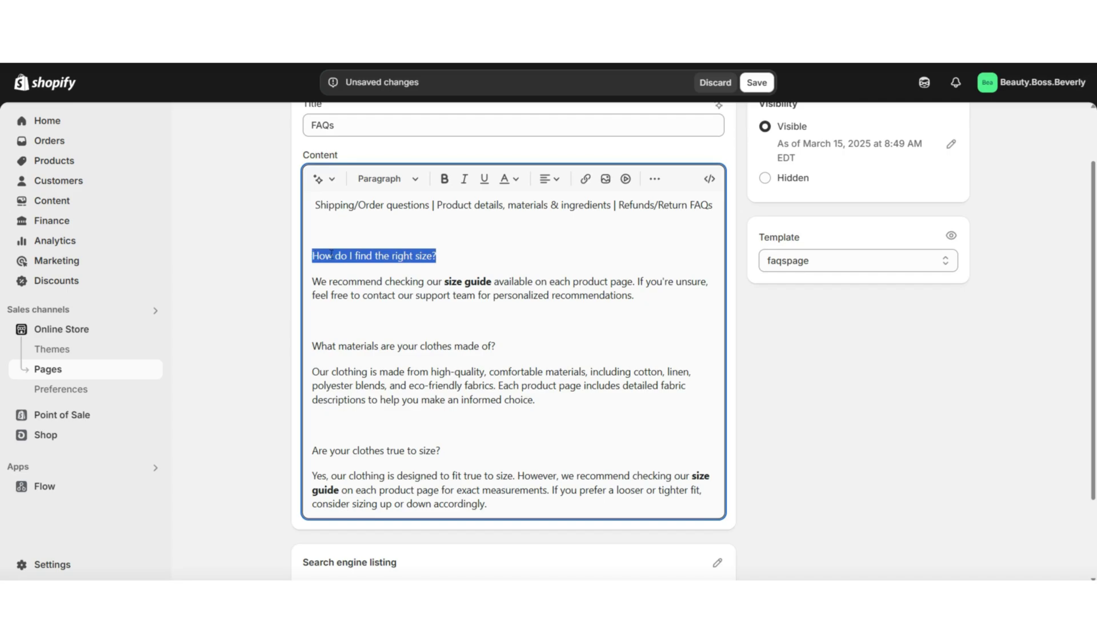
{"action": "left_click", "coordinate": [384, 179]}
{"action": "left_click", "coordinate": [383, 313]}
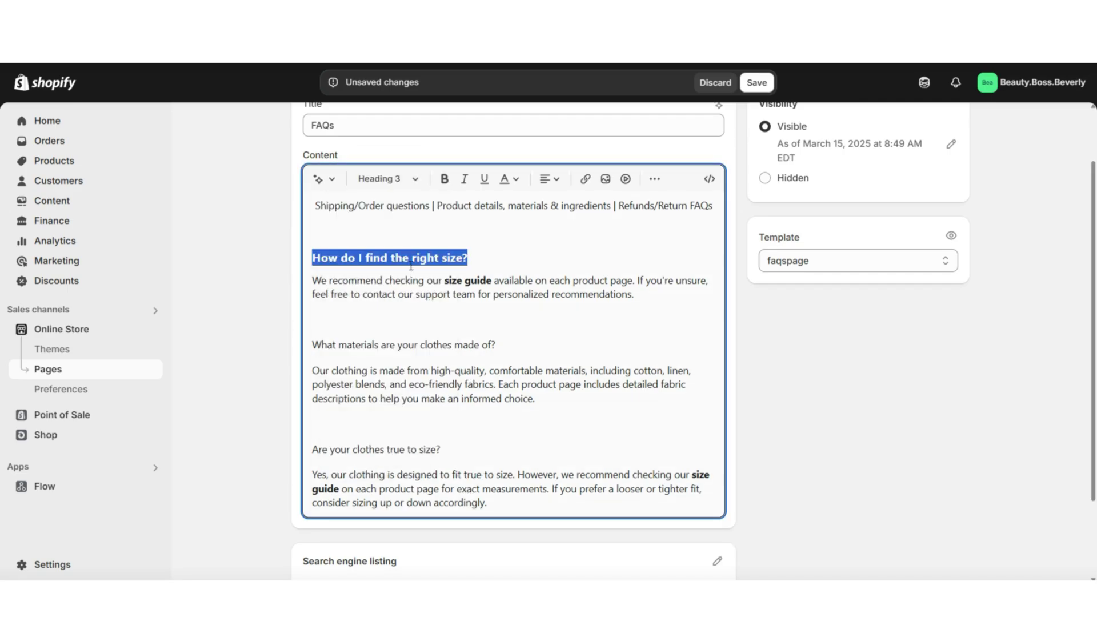
{"action": "left_click", "coordinate": [444, 179]}
{"action": "left_click", "coordinate": [447, 257]}
{"action": "triple_click", "coordinate": [448, 257]}
{"action": "left_click", "coordinate": [505, 179]}
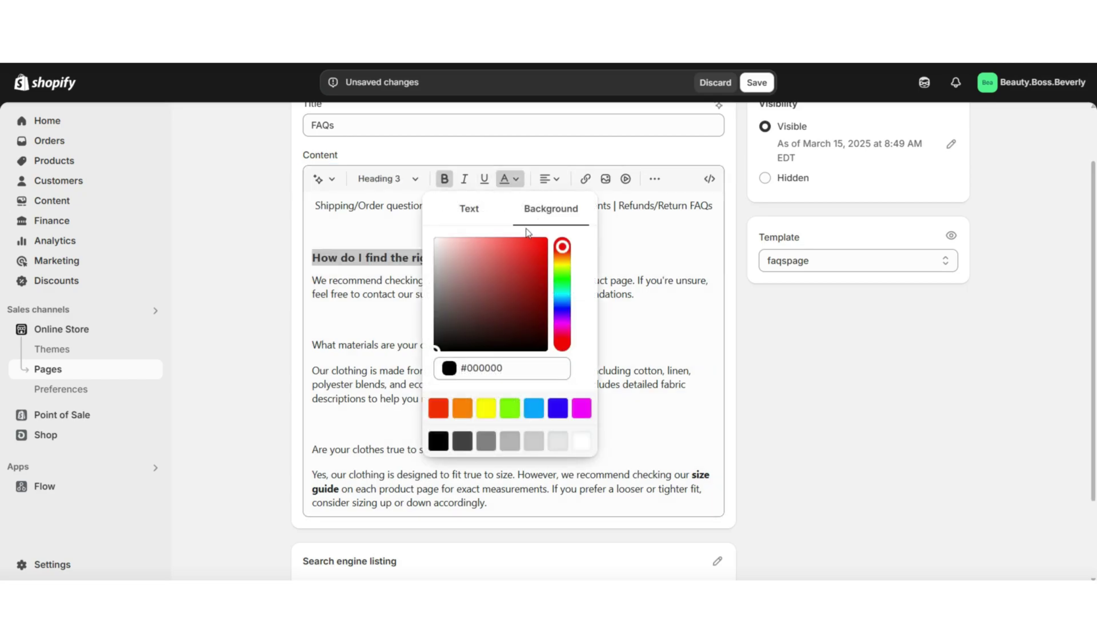
Format "What materials are your clothes made of?" and the remaining clothing questions as Heading 3
{"action": "triple_click", "coordinate": [380, 347]}
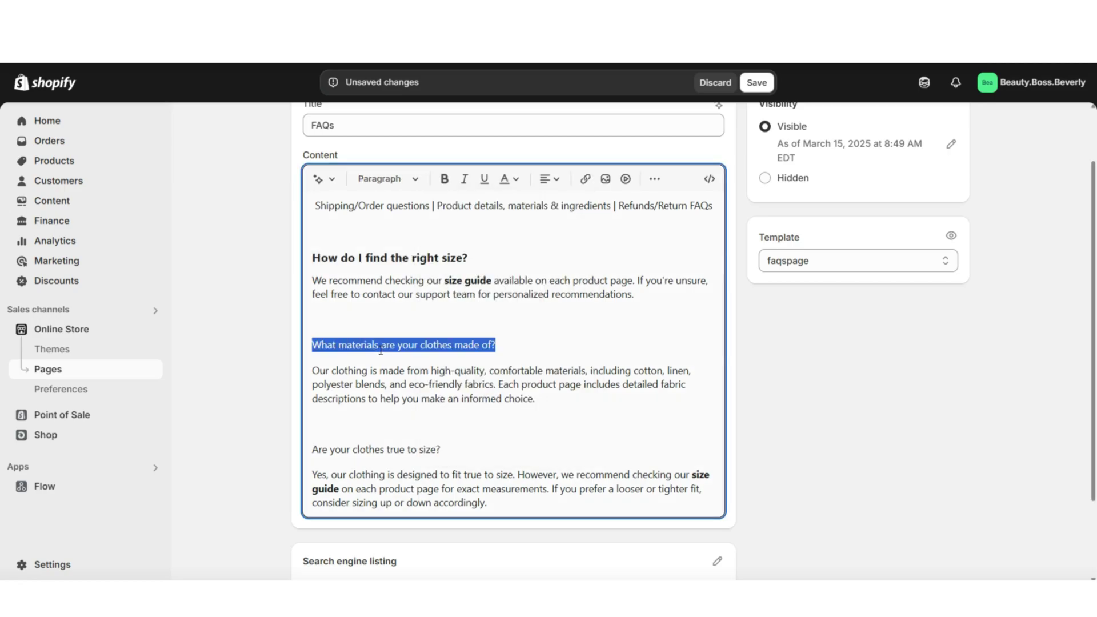
{"action": "left_click", "coordinate": [377, 180]}
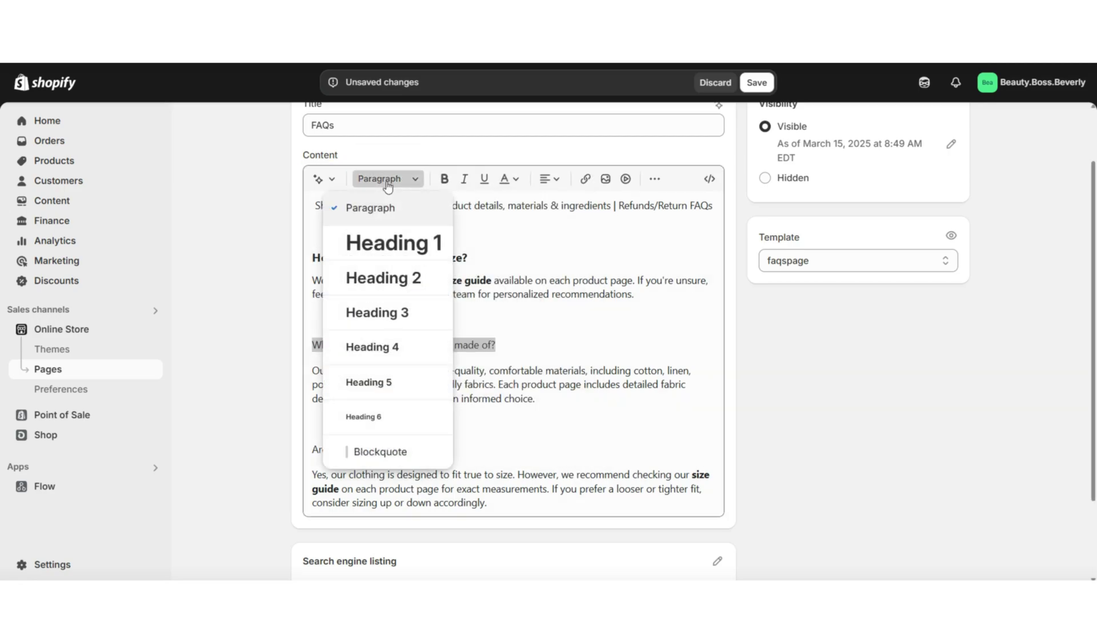
{"action": "left_click", "coordinate": [379, 314]}
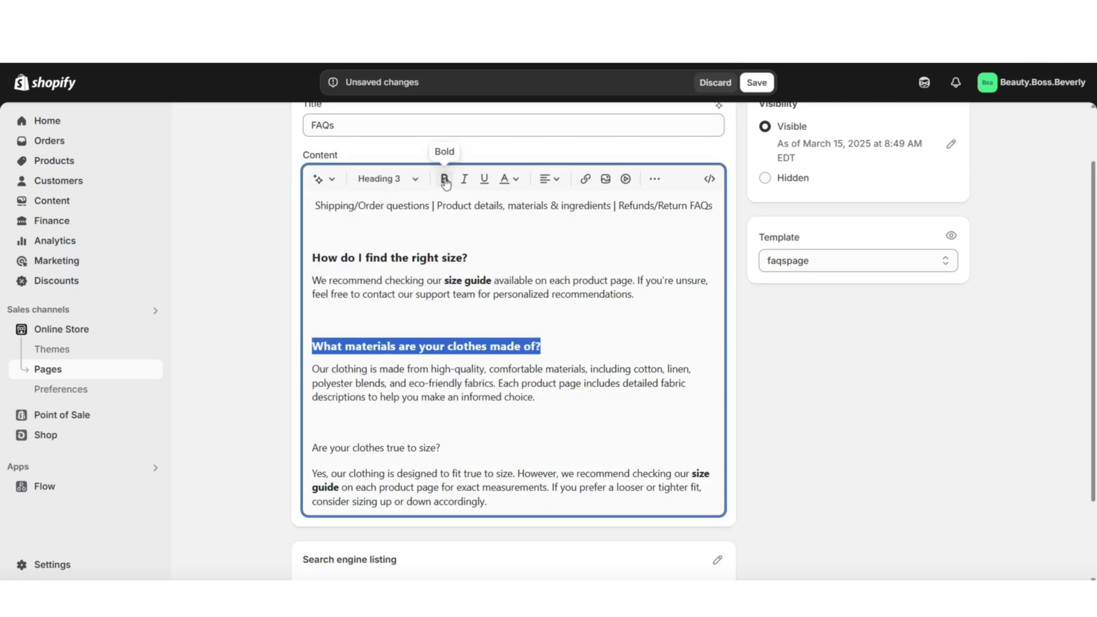
{"action": "left_click", "coordinate": [463, 309]}
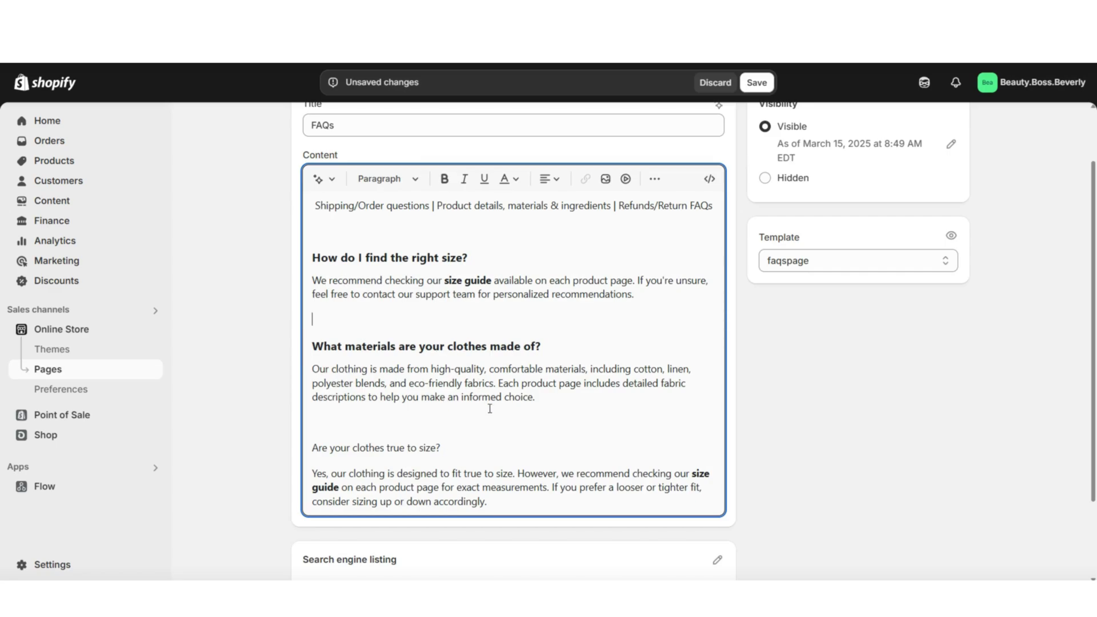
{"action": "scroll", "coordinate": [719, 261], "scroll_direction": "down", "scroll_amount": 1}
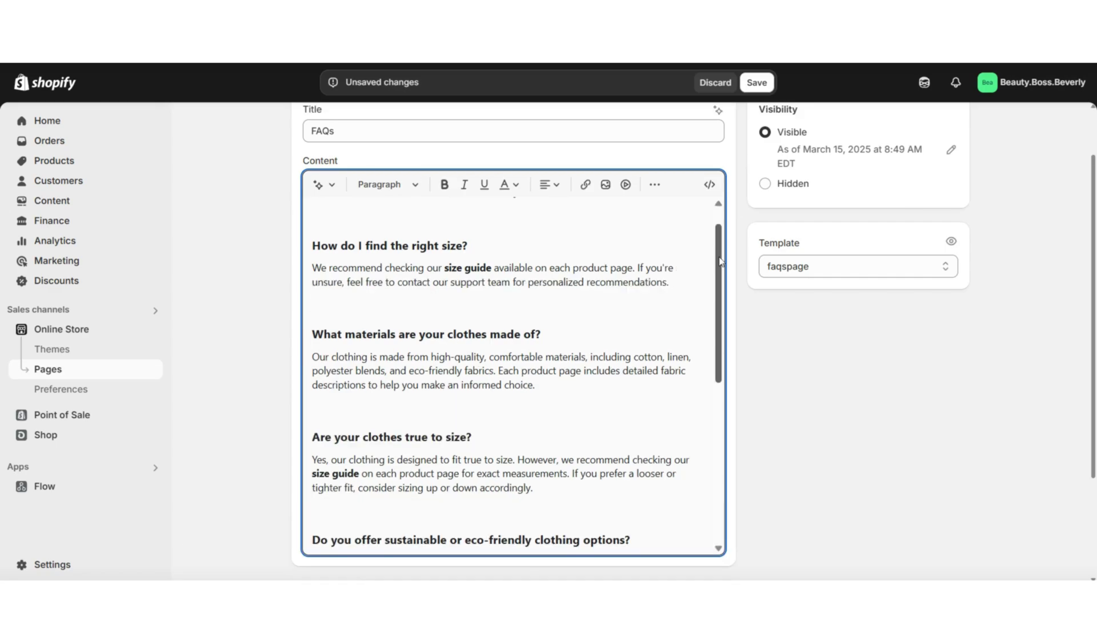
Add "Shipping, Delivery & Refunds FAQs" after the last answer as a centred Heading 1, with a new line below it
{"action": "left_click_drag", "start_coordinate": [720, 262], "coordinate": [722, 408]}
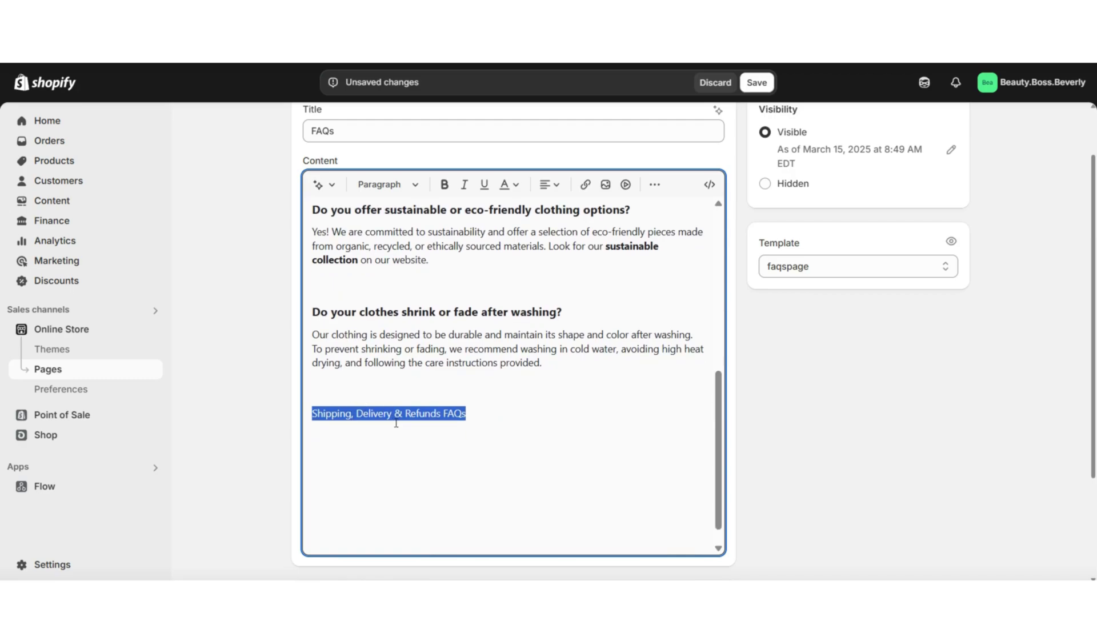
{"action": "left_click", "coordinate": [397, 182]}
{"action": "left_click", "coordinate": [403, 289]}
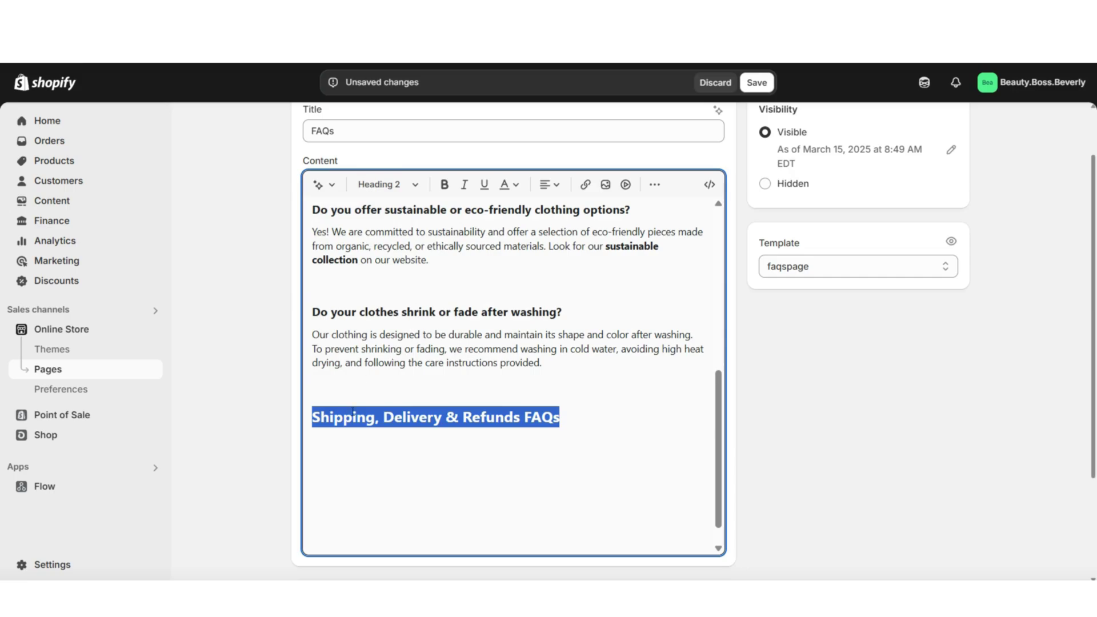
{"action": "key", "text": "ctrl+alt+1"}
{"action": "left_click", "coordinate": [550, 184]}
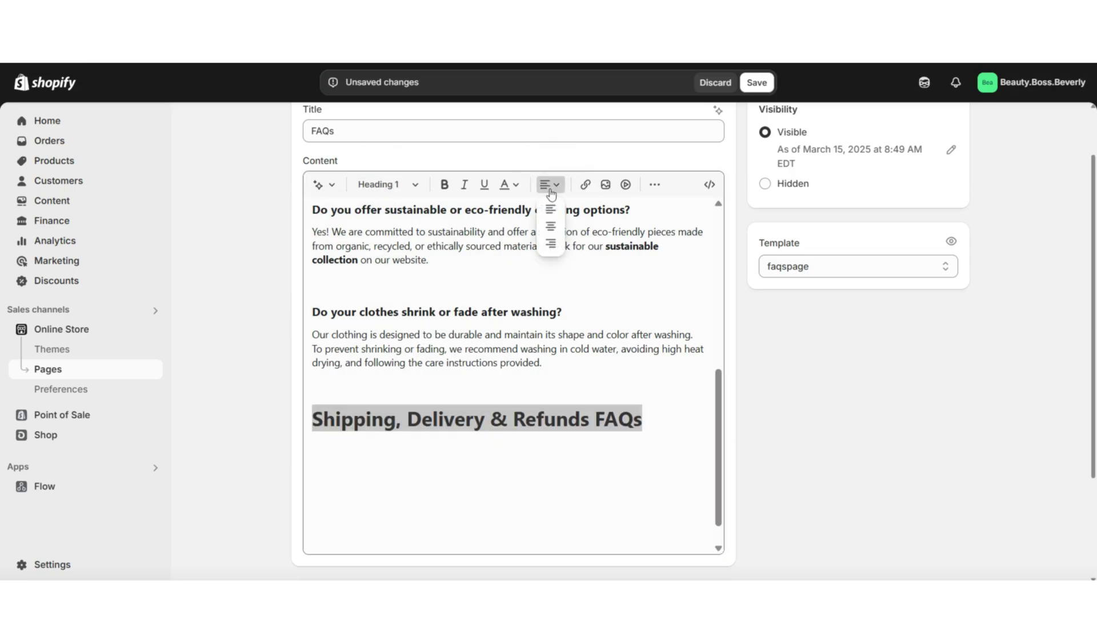
{"action": "left_click", "coordinate": [551, 229]}
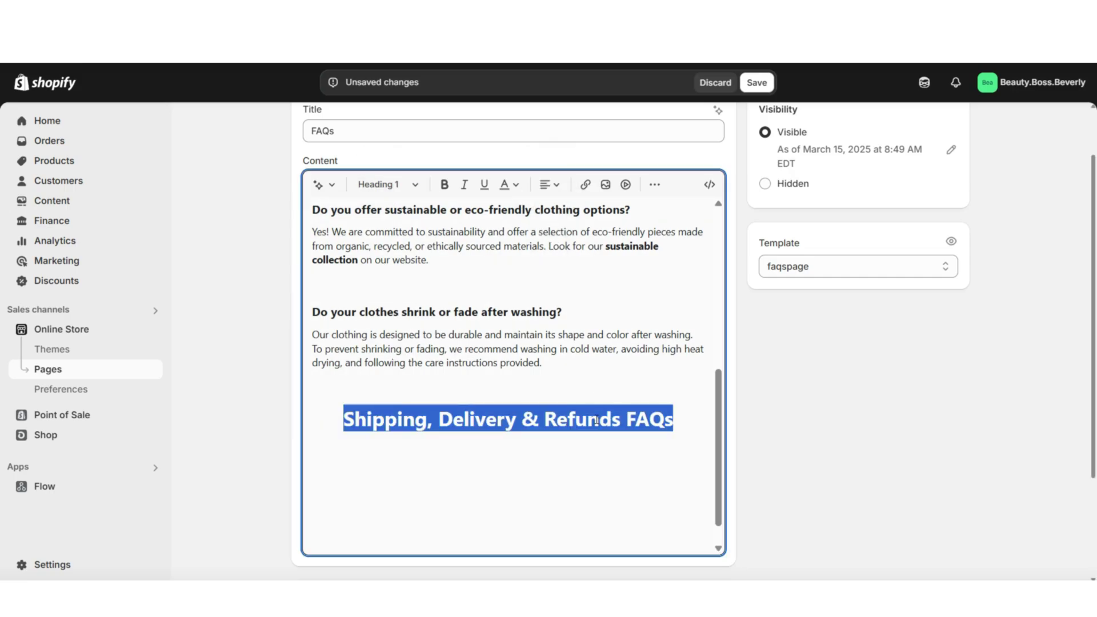
{"action": "key", "text": "Right"}
{"action": "key", "text": "Return"}
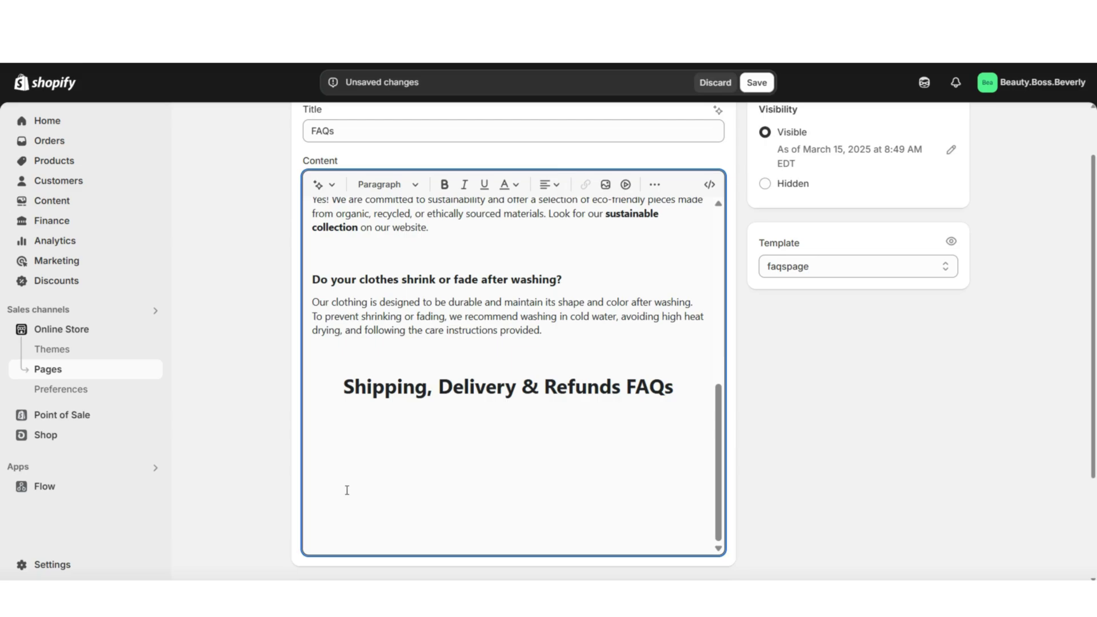
Insert the shipping and refund questions and answers below their heading, and add an empty line above the centred topics line
{"action": "key", "text": "ctrl+v"}
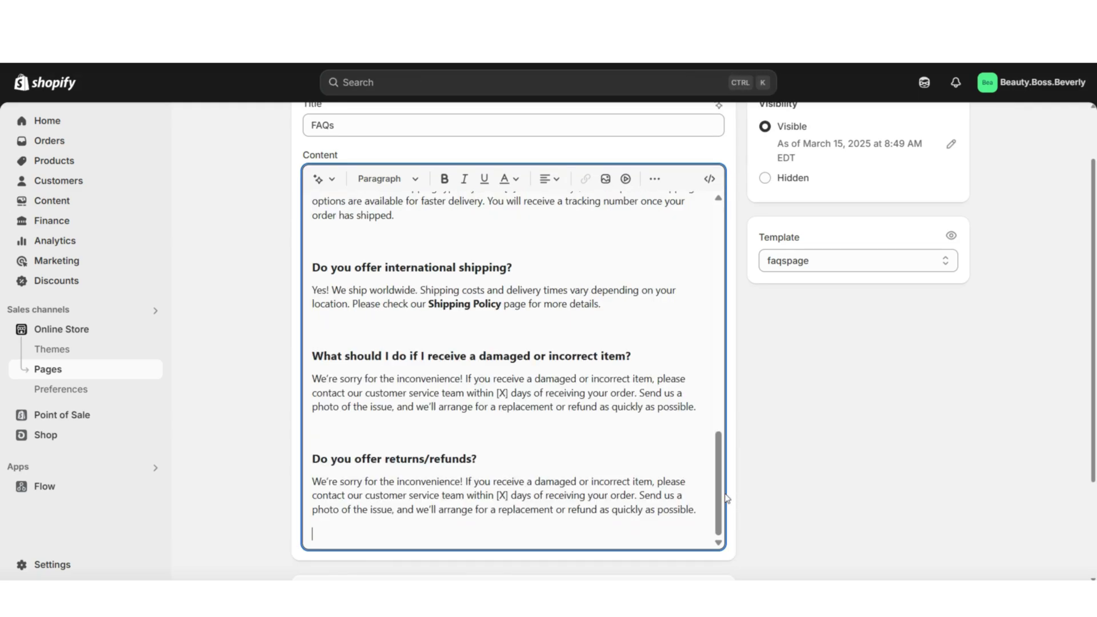
{"action": "left_click_drag", "start_coordinate": [726, 493], "coordinate": [723, 270]}
{"action": "left_click", "coordinate": [323, 206]}
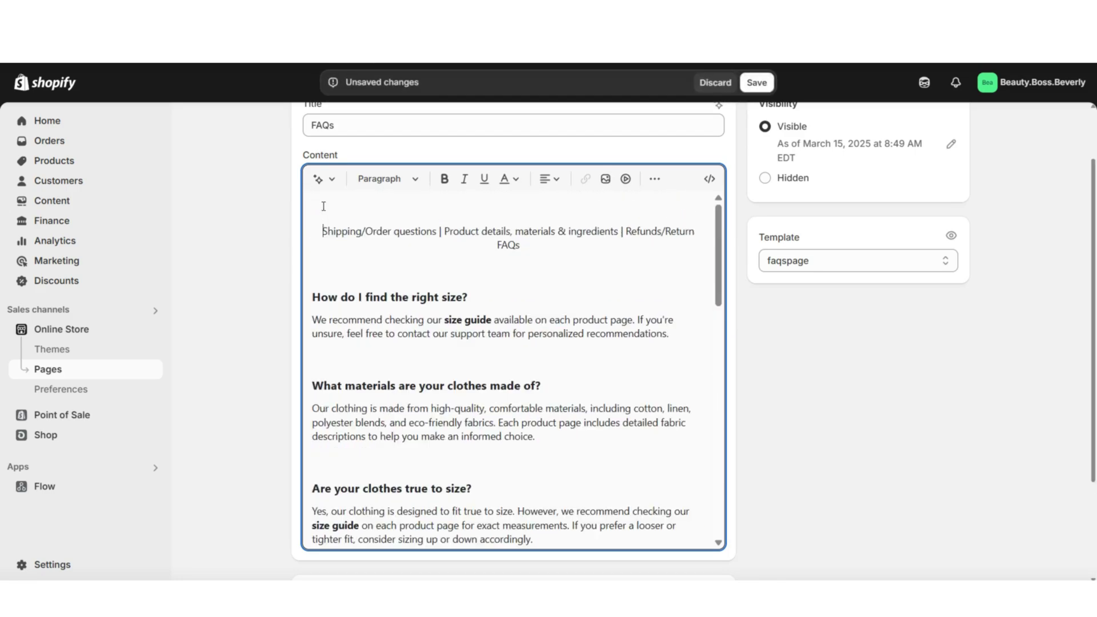
{"action": "key", "text": "Return"}
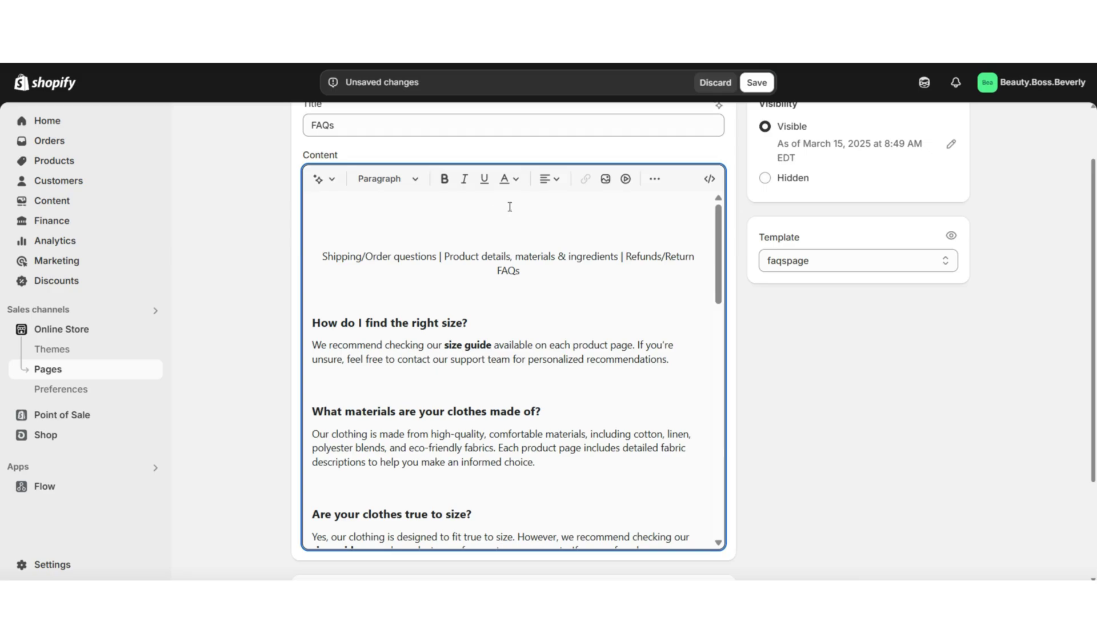
Insert two centred portrait images between the bold topics line and "How do I find the right size?" in the FAQs page content
{"action": "left_click", "coordinate": [606, 180]}
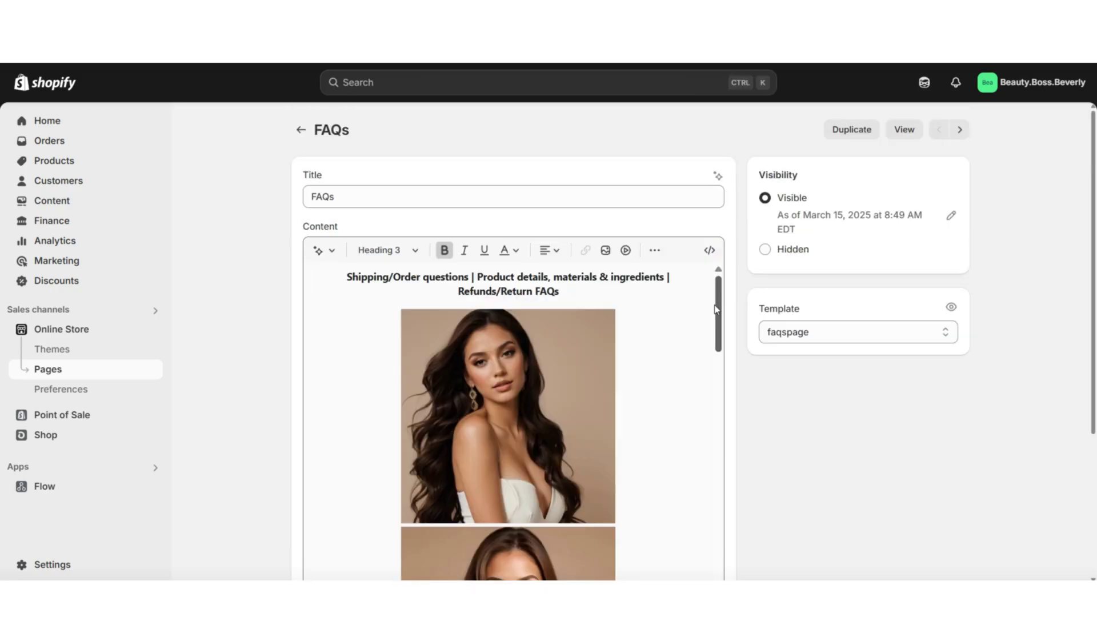
{"action": "scroll", "coordinate": [708, 310], "scroll_direction": "down", "scroll_amount": 5}
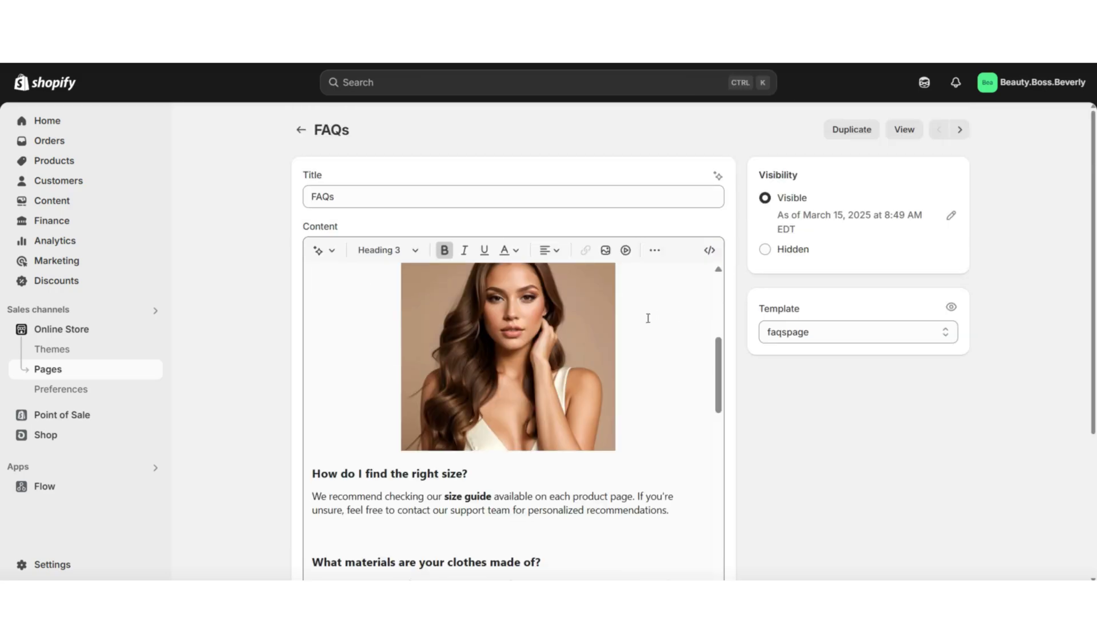
{"action": "scroll", "coordinate": [354, 421], "scroll_direction": "down", "scroll_amount": 1}
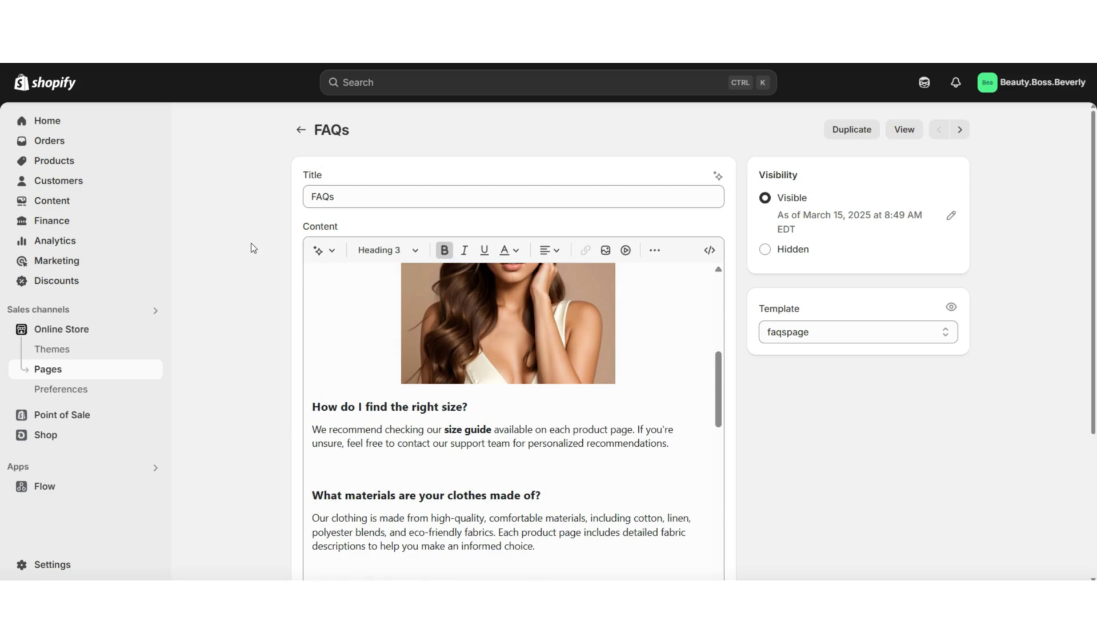
{"action": "scroll", "coordinate": [514, 268], "scroll_direction": "up", "scroll_amount": 6}
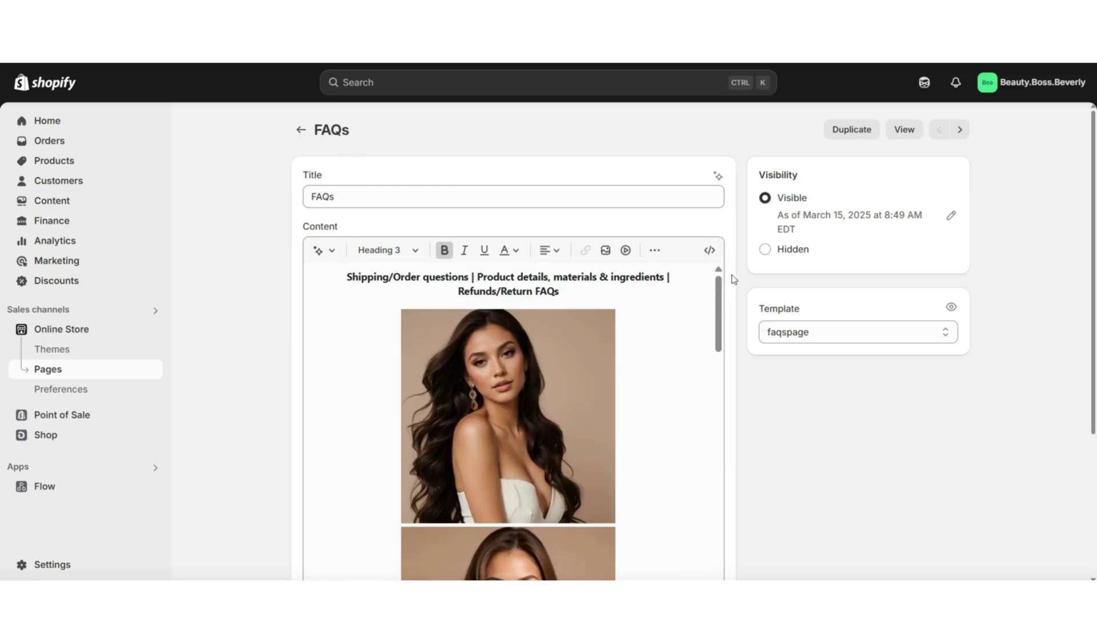
Open the BeautyBoss.LiveDemo theme's faqspage template in the theme editor and examine the FAQs page's images, questions and layout
{"action": "left_click", "coordinate": [67, 332]}
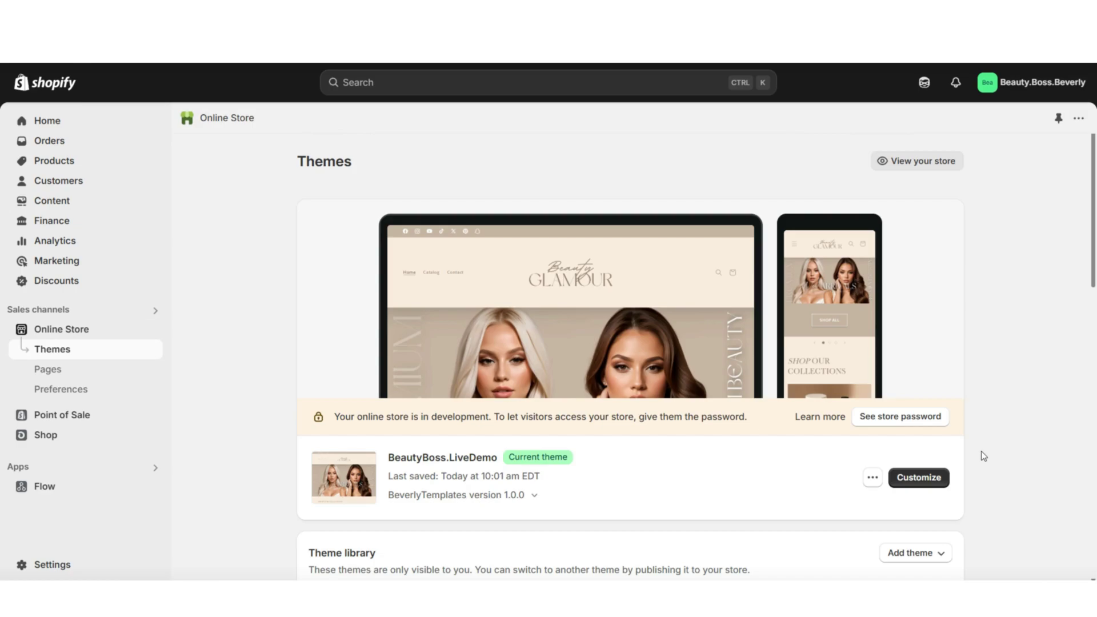
{"action": "left_click", "coordinate": [916, 477]}
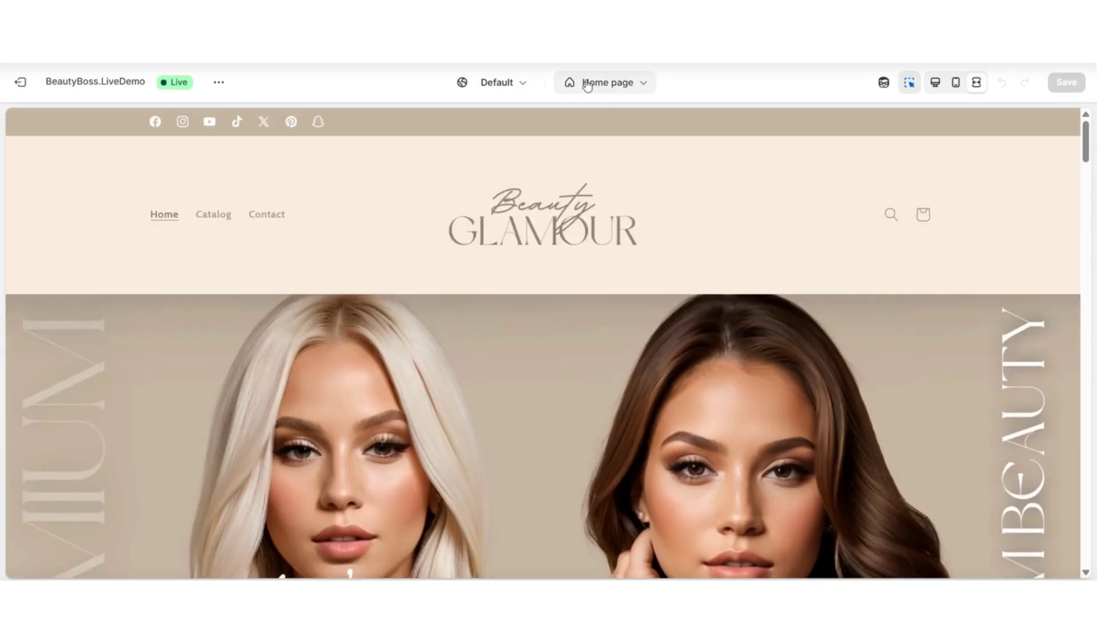
{"action": "left_click", "coordinate": [592, 83]}
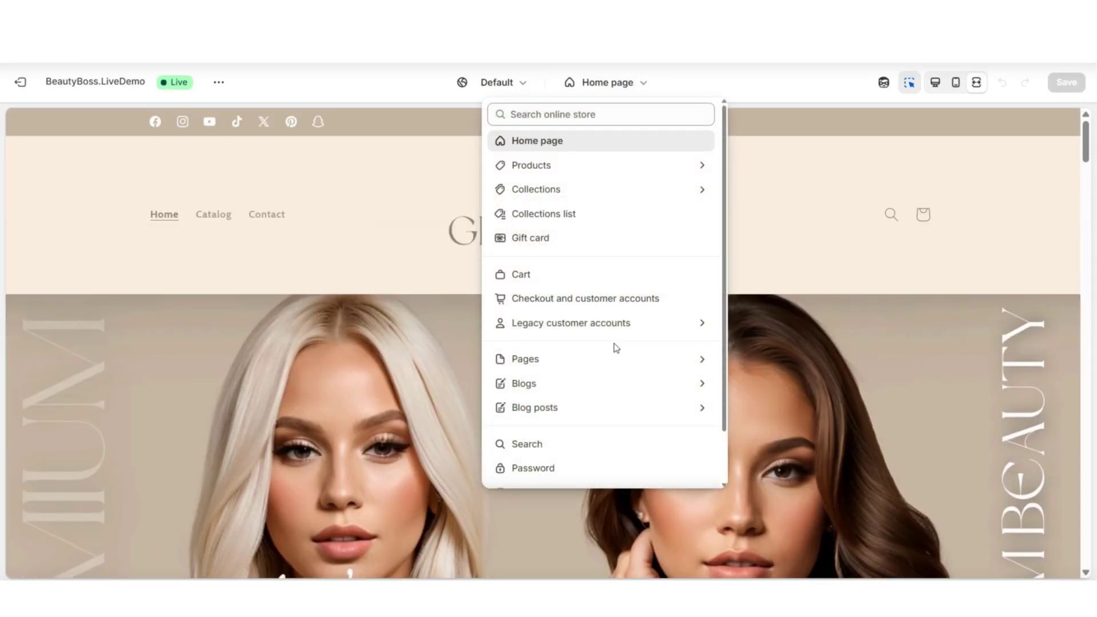
{"action": "left_click", "coordinate": [624, 358]}
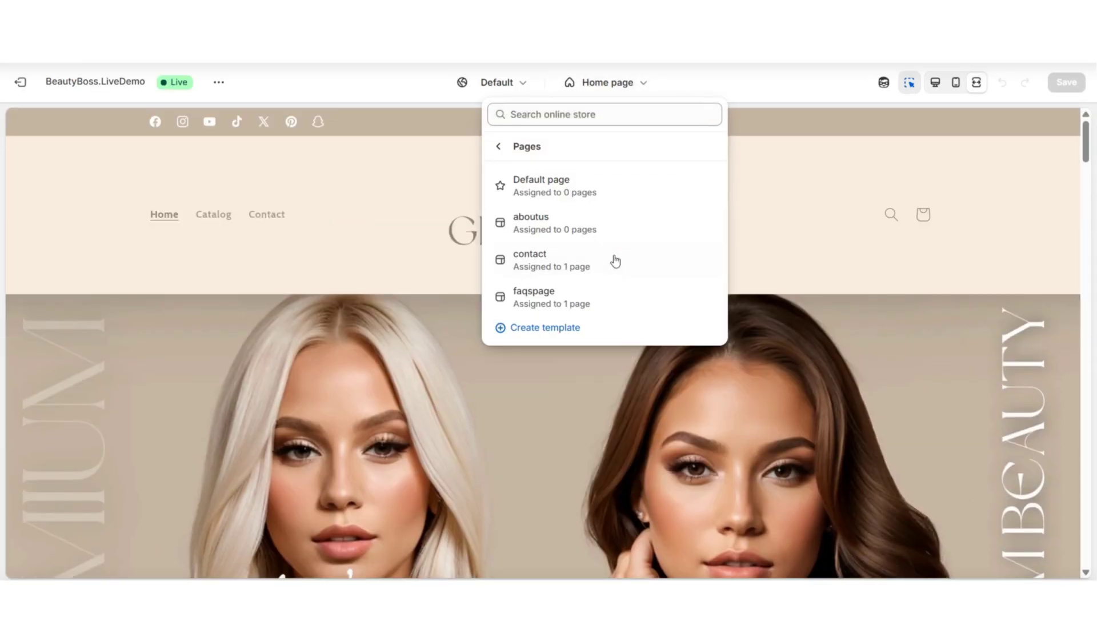
{"action": "left_click", "coordinate": [551, 296]}
{"action": "scroll", "coordinate": [1088, 245], "scroll_direction": "down", "scroll_amount": 4}
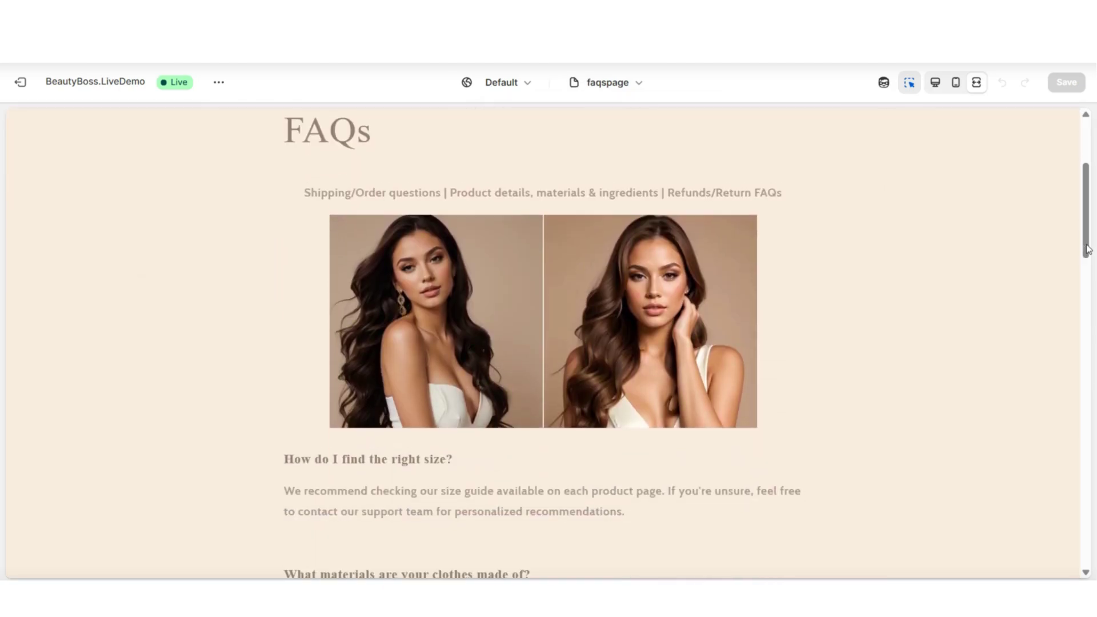
{"action": "scroll", "coordinate": [1087, 257], "scroll_direction": "down", "scroll_amount": 5}
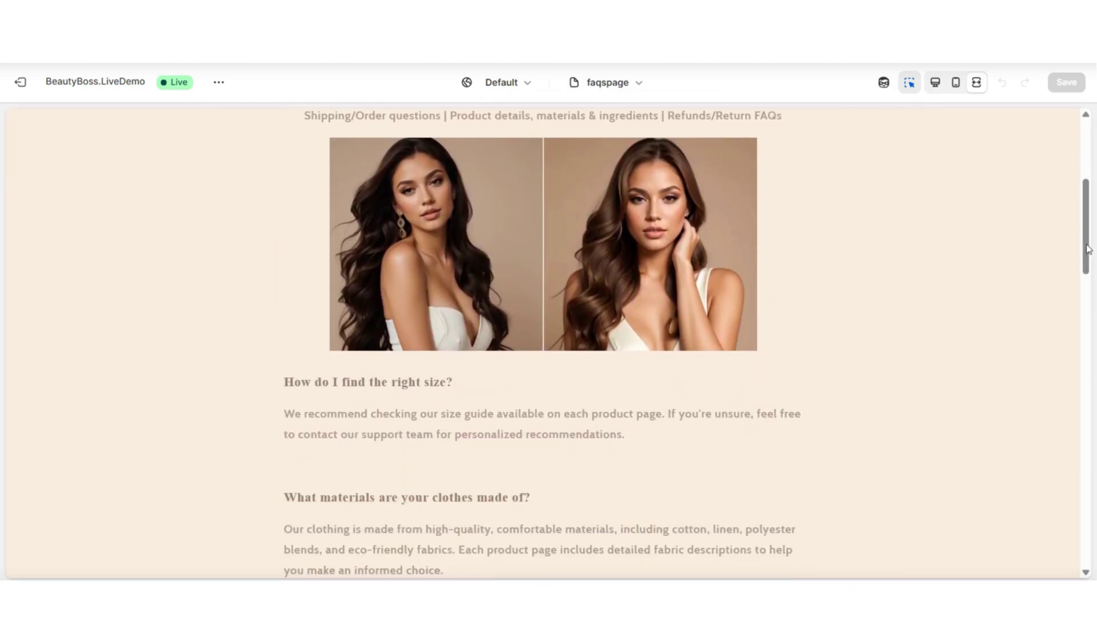
{"action": "left_click_drag", "start_coordinate": [1085, 271], "coordinate": [1088, 404]}
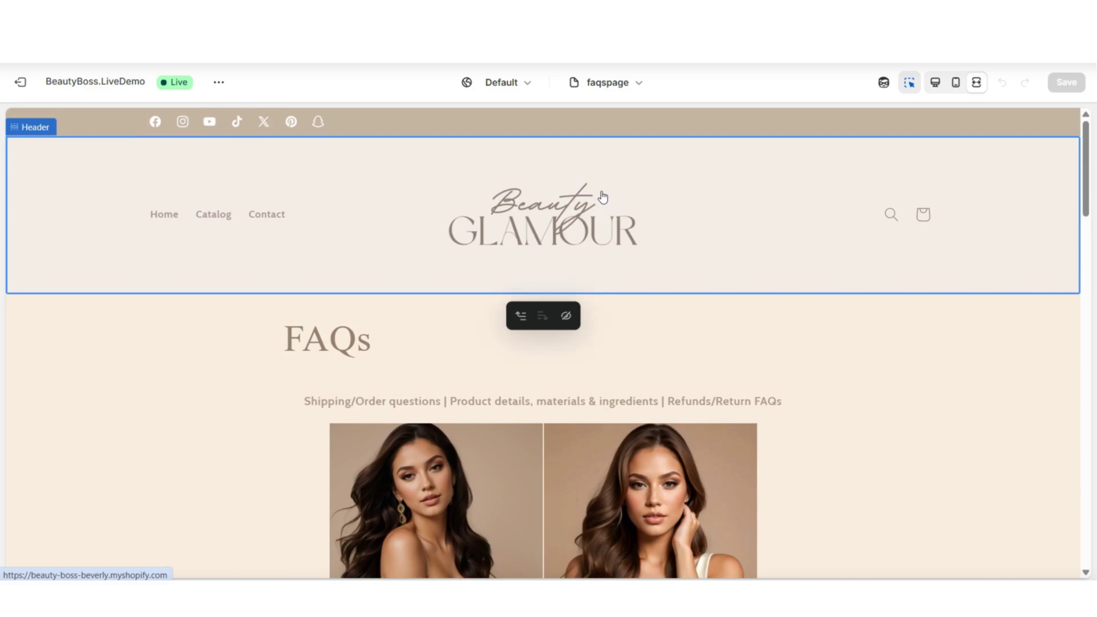
{"action": "left_click", "coordinate": [603, 195]}
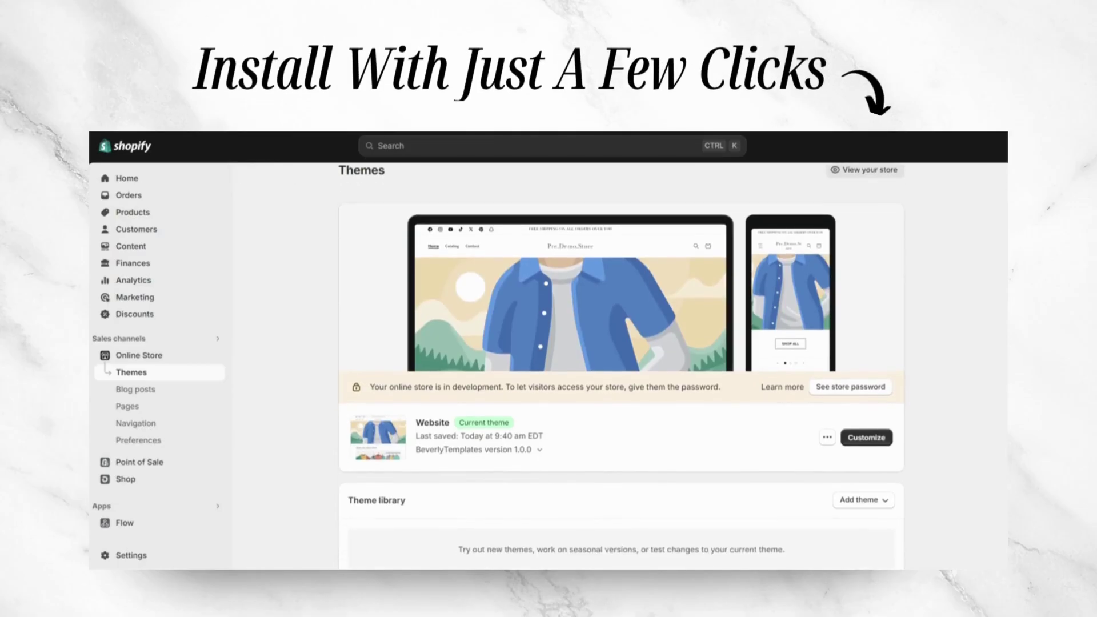
Upload the theme file Shopifytheme.zip.zip to the store's theme library
{"action": "scroll", "coordinate": [857, 458], "scroll_direction": "down", "scroll_amount": 1}
{"action": "left_click", "coordinate": [864, 470]}
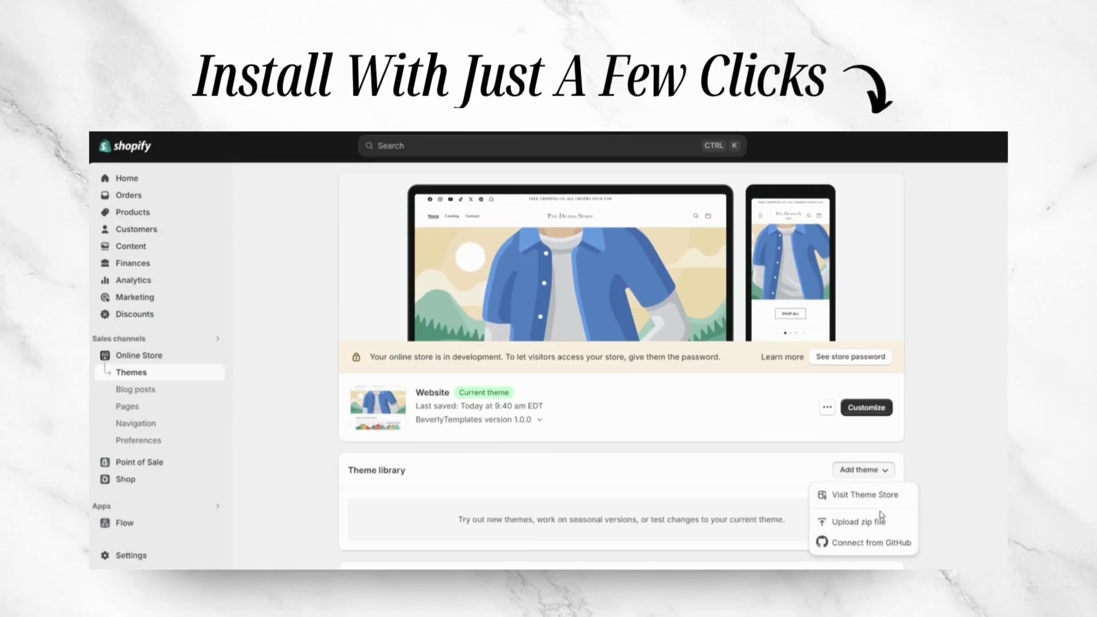
{"action": "left_click", "coordinate": [877, 520]}
{"action": "left_click", "coordinate": [553, 367]}
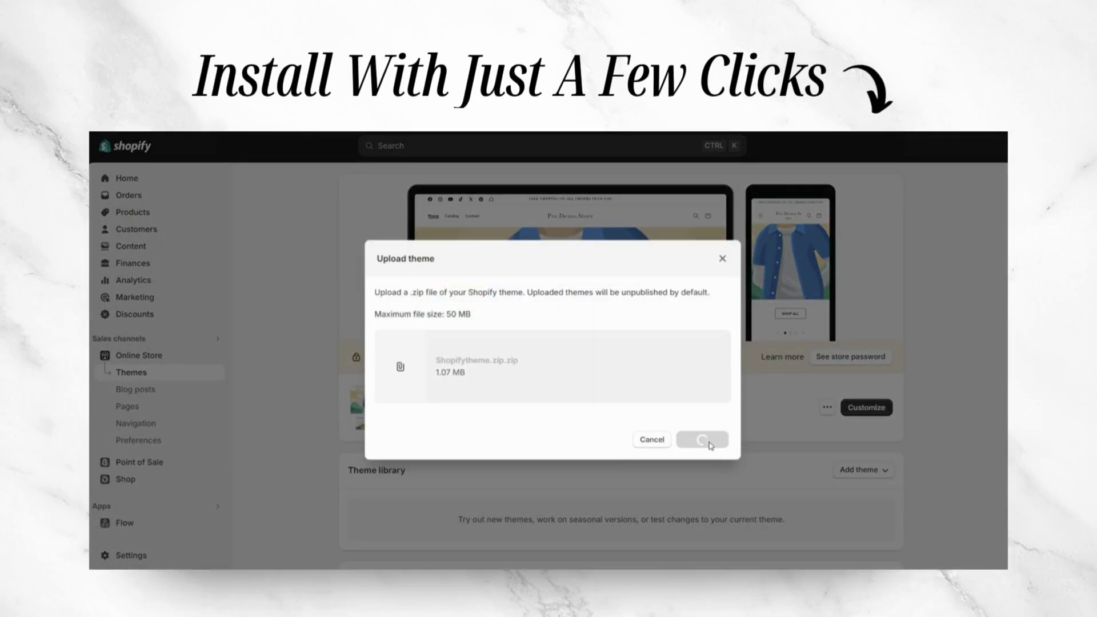
{"action": "left_click", "coordinate": [702, 440]}
{"action": "scroll", "coordinate": [926, 453], "scroll_direction": "down", "scroll_amount": 2}
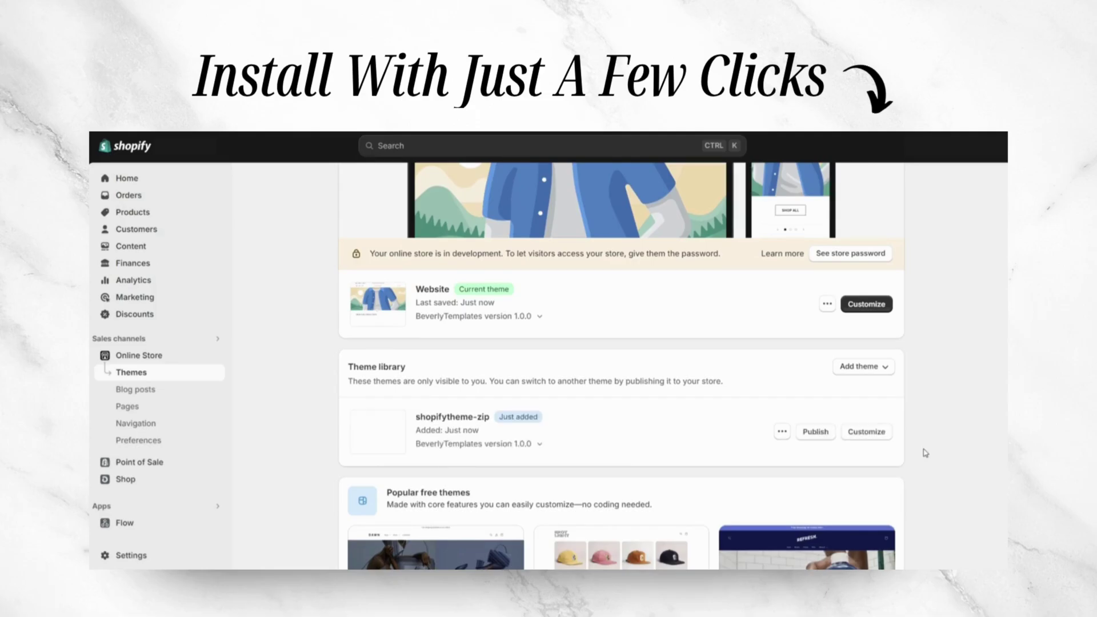